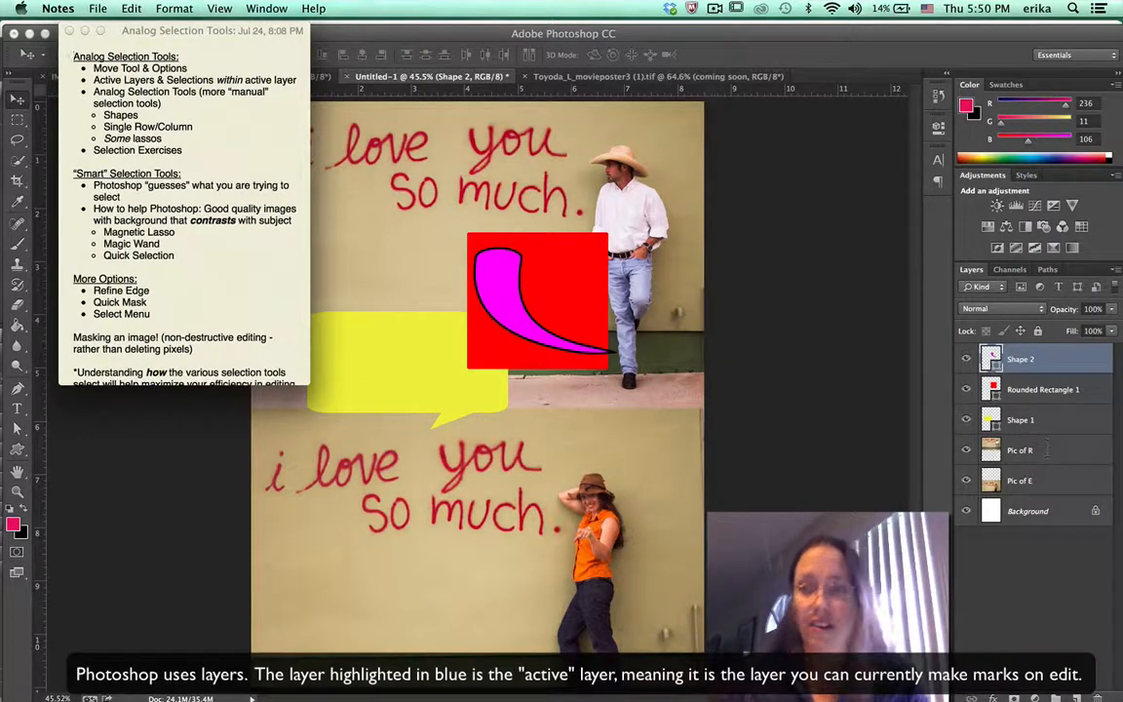
Step: Make the Rounded Rectangle 1, Shape 1, Pic of R and Pic of E layers active in turn, ending on Pic of E
{"action": "left_click", "coordinate": [1071, 389]}
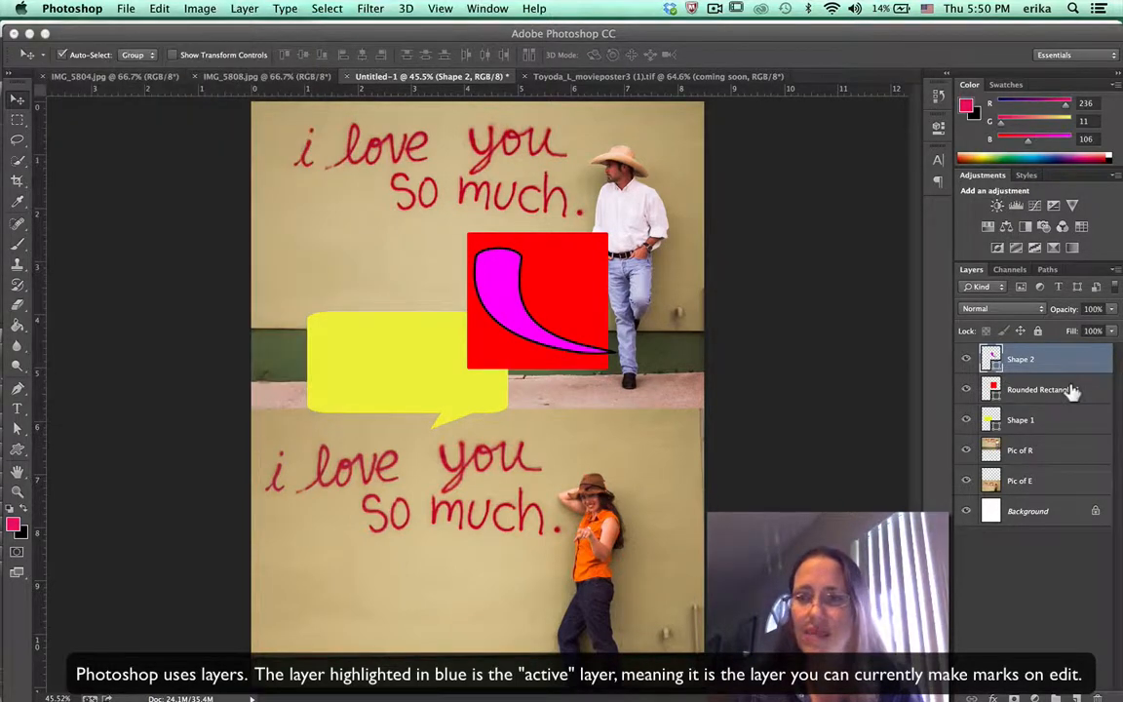
{"action": "left_click", "coordinate": [1073, 389]}
{"action": "left_click", "coordinate": [1049, 420]}
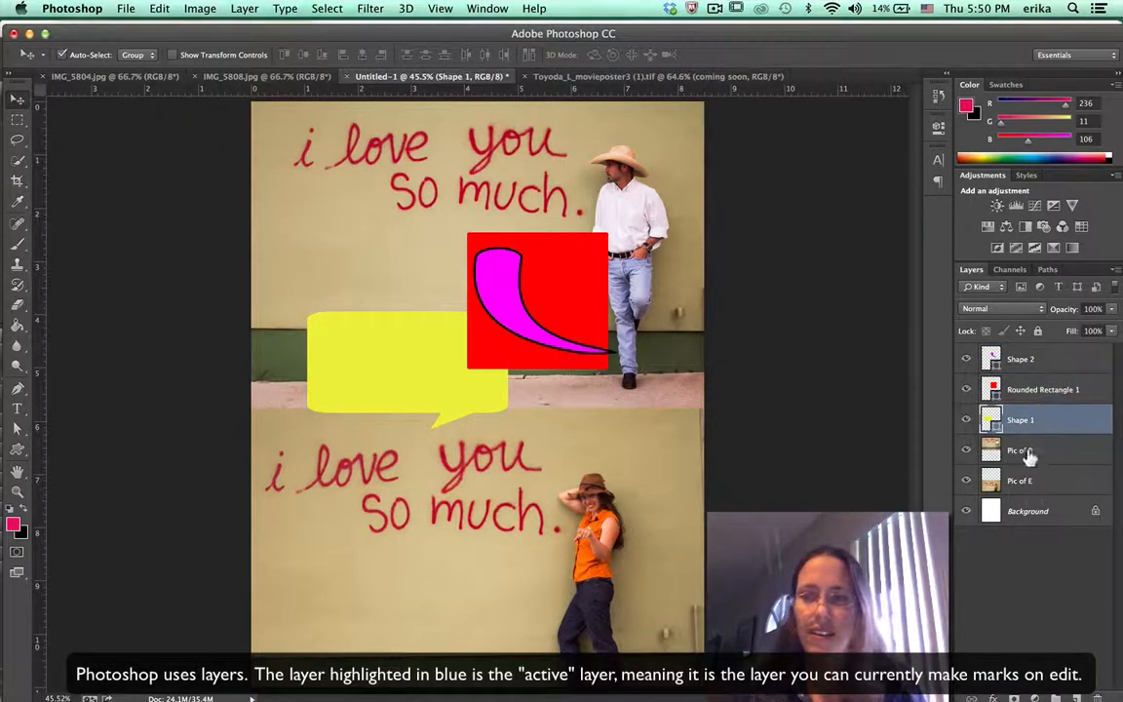
{"action": "left_click", "coordinate": [1026, 454]}
{"action": "left_click", "coordinate": [1020, 479]}
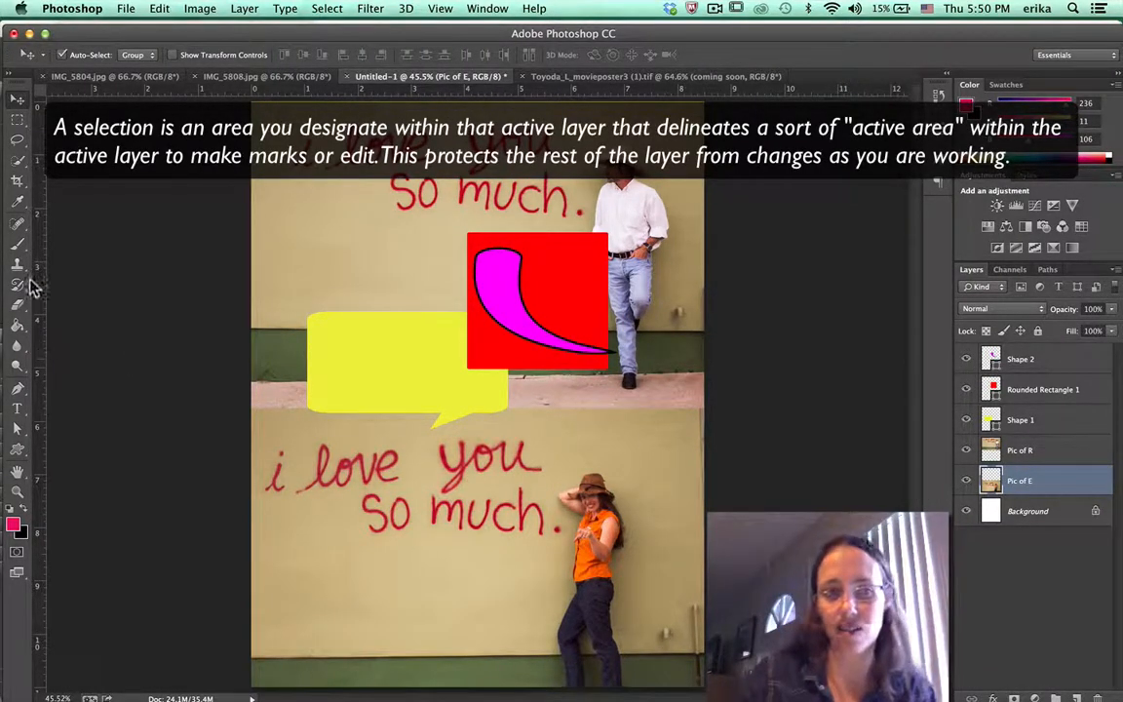
Step: Paint looping pink strokes across the whole Pic of E layer with the Brush tool, and undo them
{"action": "left_click", "coordinate": [16, 244]}
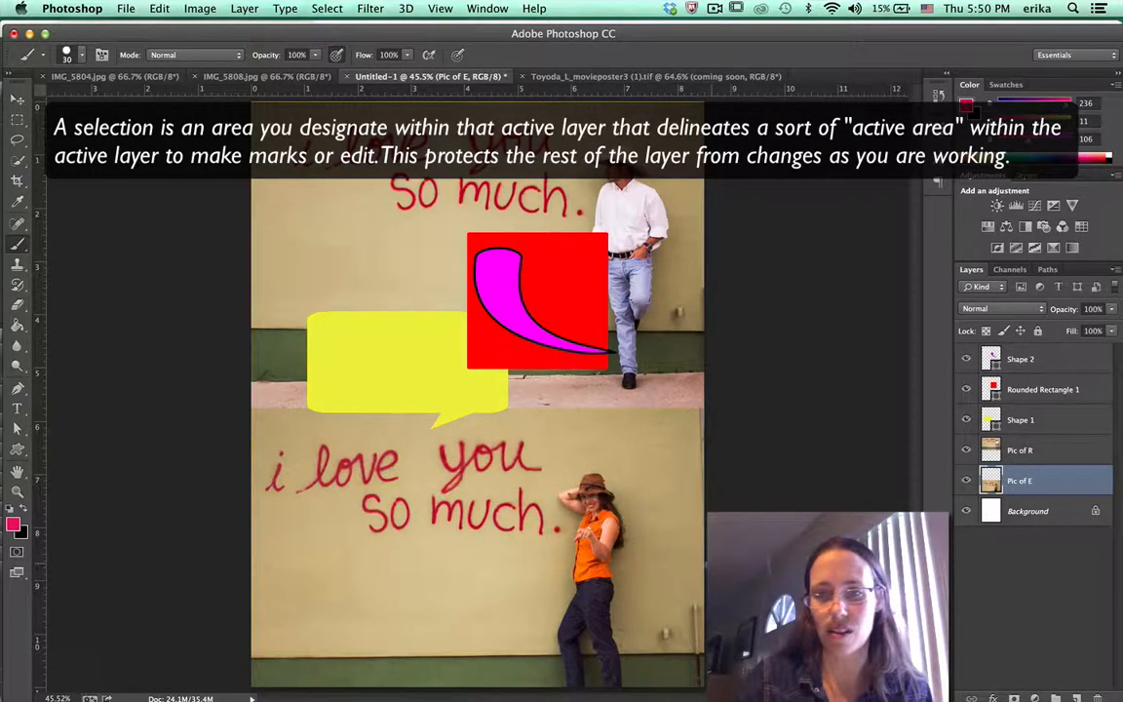
{"action": "mouse_move", "coordinate": [702, 562]}
{"action": "left_mouse_down"}
{"action": "mouse_move", "coordinate": [443, 485]}
{"action": "mouse_move", "coordinate": [702, 566]}
{"action": "mouse_move", "coordinate": [261, 685]}
{"action": "mouse_move", "coordinate": [323, 326]}
{"action": "mouse_move", "coordinate": [648, 254]}
{"action": "mouse_move", "coordinate": [482, 456]}
{"action": "mouse_move", "coordinate": [626, 596]}
{"action": "mouse_move", "coordinate": [647, 488]}
{"action": "mouse_move", "coordinate": [390, 418]}
{"action": "mouse_move", "coordinate": [292, 365]}
{"action": "mouse_move", "coordinate": [551, 282]}
{"action": "mouse_move", "coordinate": [365, 190]}
{"action": "left_mouse_up"}
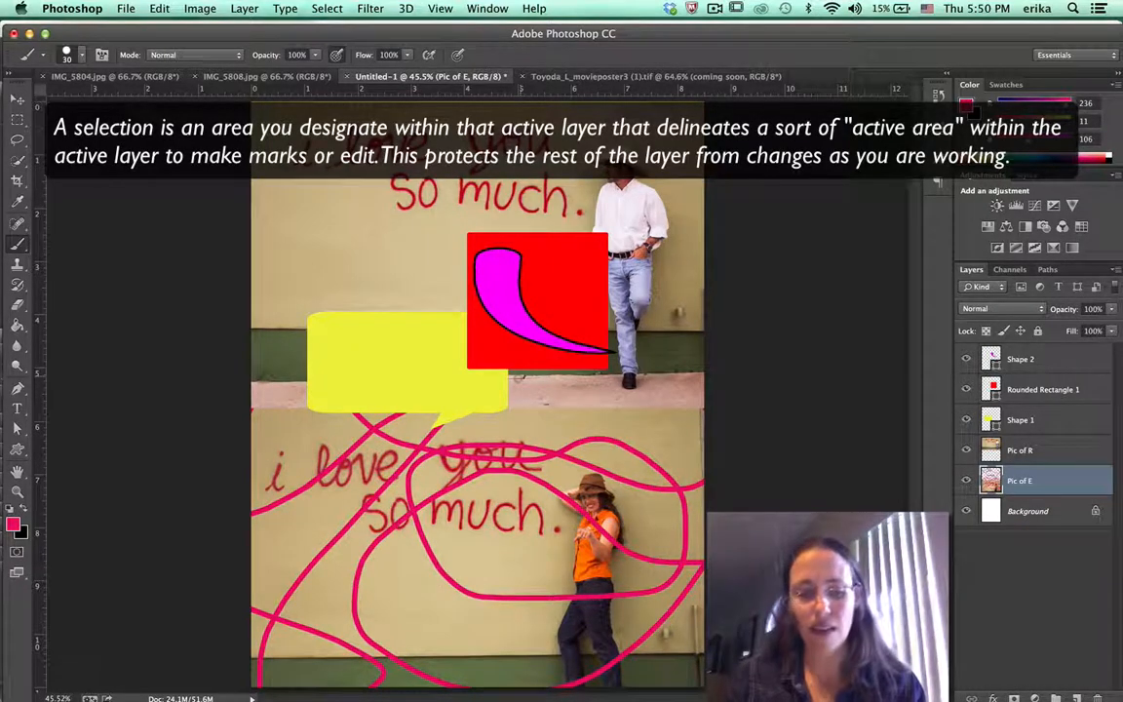
{"action": "key", "text": "super+z"}
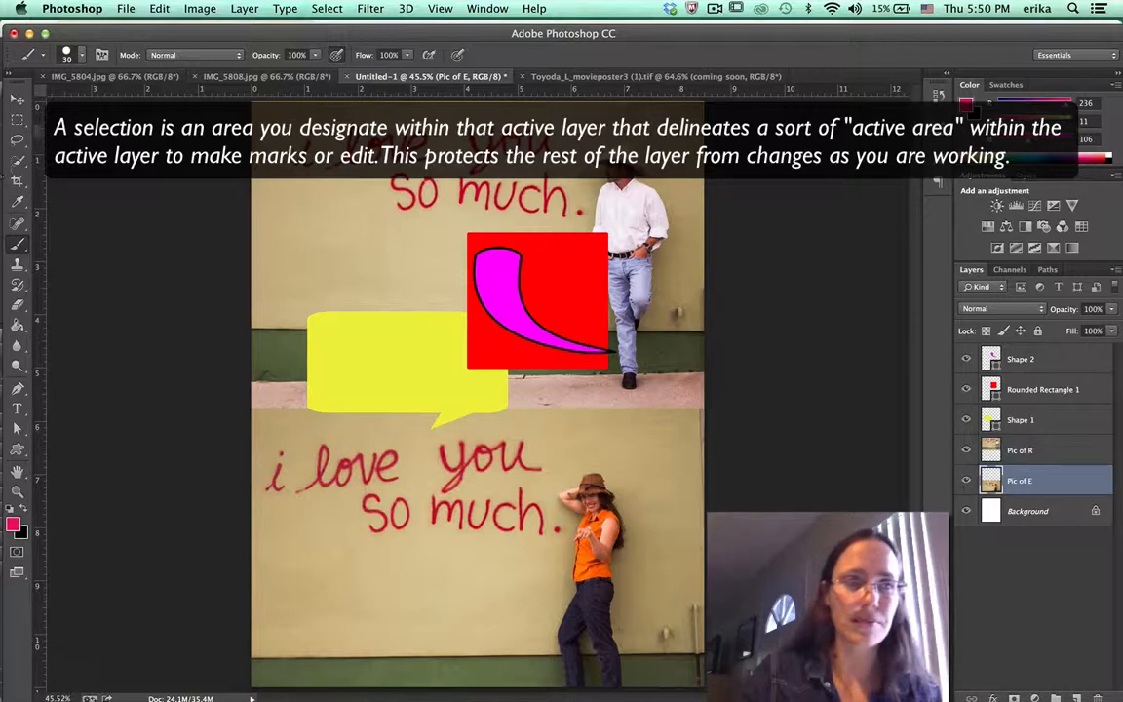
Step: Select a rectangle around the word "much" in the lower photo and paint pink brush strokes across it
{"action": "left_click", "coordinate": [20, 120]}
{"action": "left_click_drag", "start_coordinate": [414, 481], "coordinate": [548, 558]}
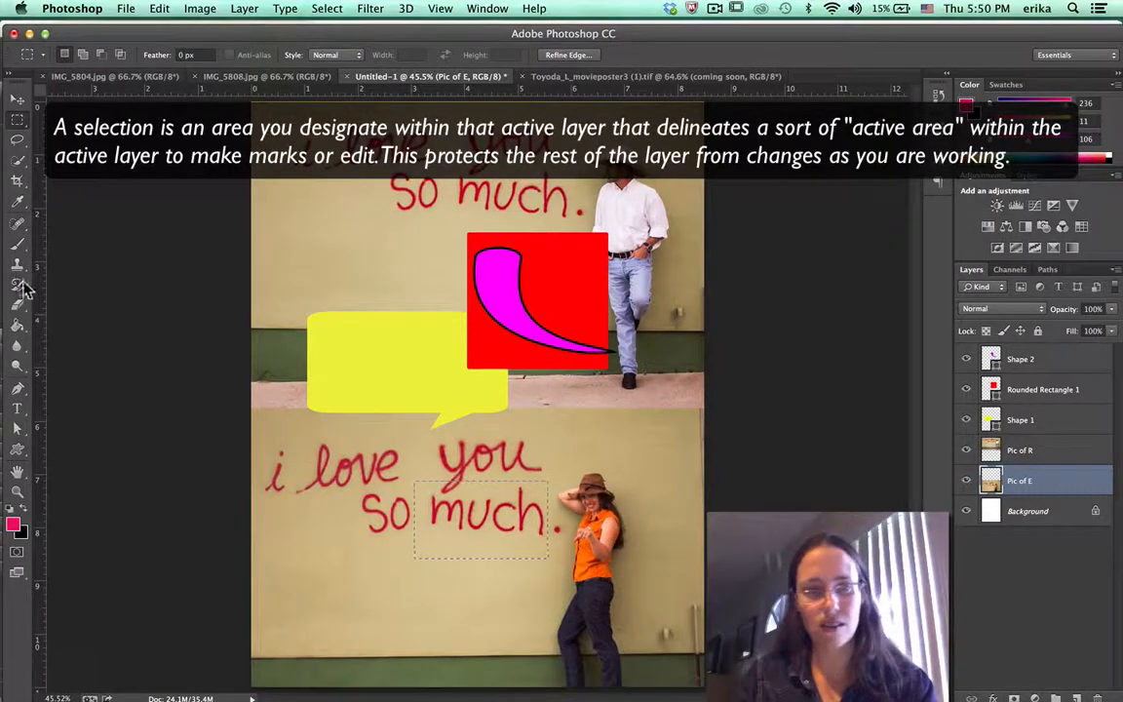
{"action": "key", "text": "b"}
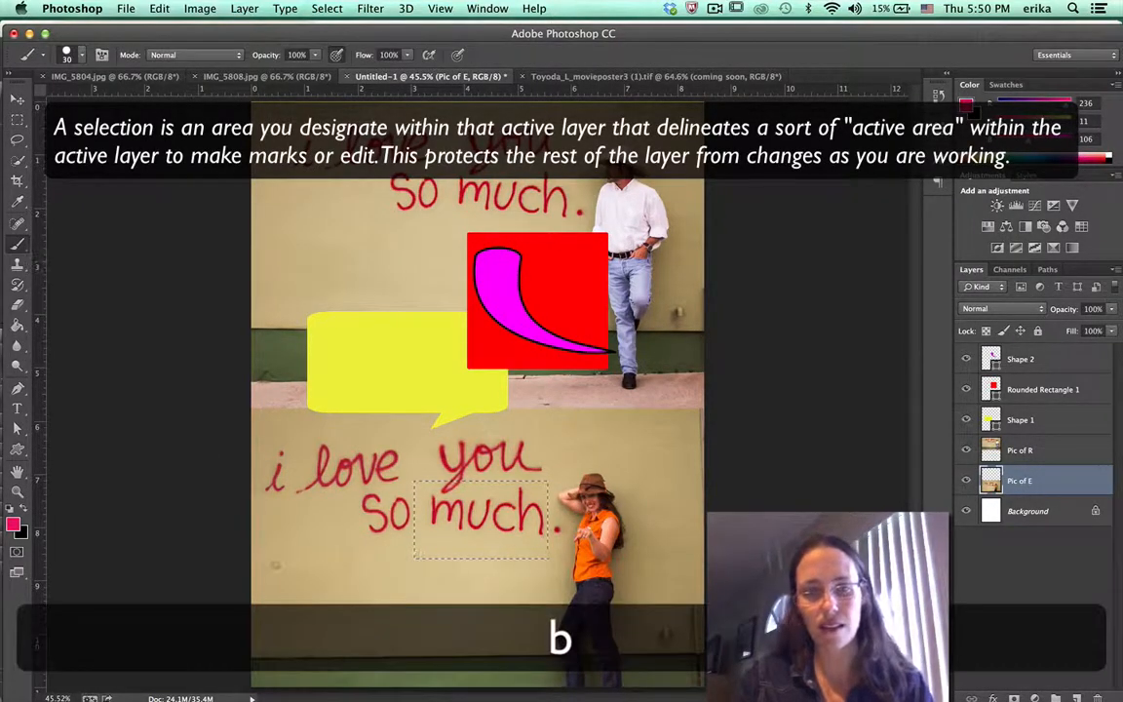
{"action": "left_click_drag", "start_coordinate": [421, 483], "coordinate": [548, 539]}
{"action": "mouse_move", "coordinate": [578, 465]}
{"action": "left_mouse_down"}
{"action": "mouse_move", "coordinate": [433, 534]}
{"action": "mouse_move", "coordinate": [550, 560]}
{"action": "mouse_move", "coordinate": [461, 528]}
{"action": "mouse_move", "coordinate": [418, 342]}
{"action": "left_mouse_up"}
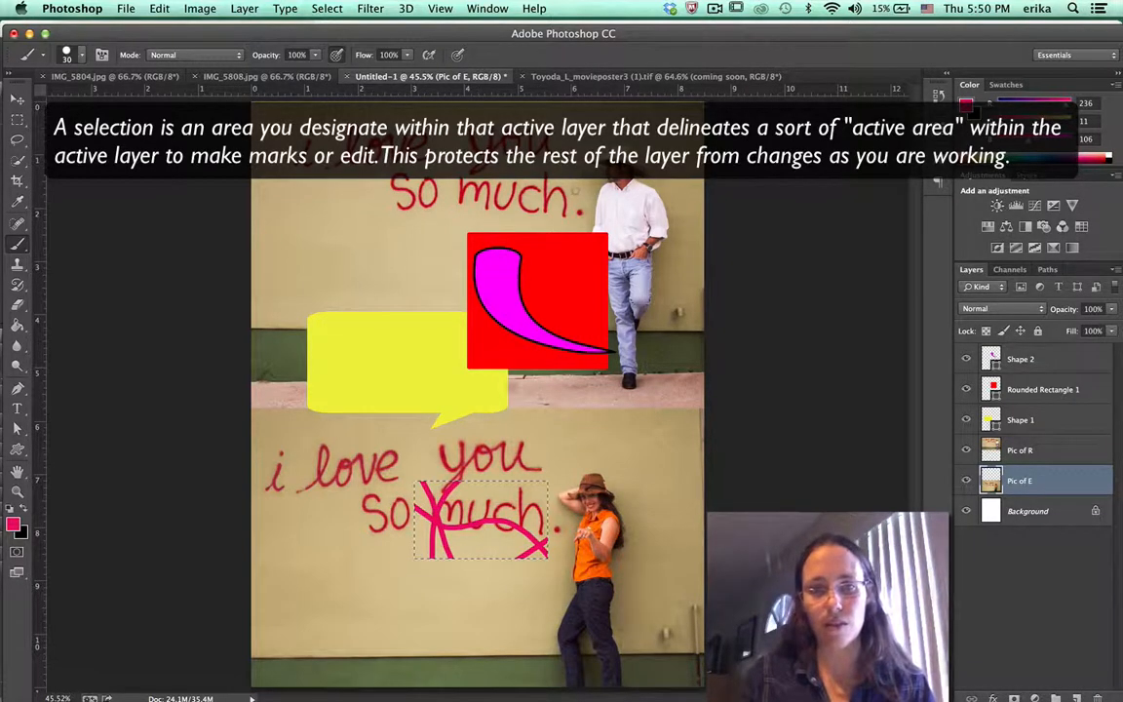
{"action": "mouse_move", "coordinate": [548, 497]}
{"action": "left_mouse_down"}
{"action": "mouse_move", "coordinate": [418, 485]}
{"action": "mouse_move", "coordinate": [548, 534]}
{"action": "left_mouse_up"}
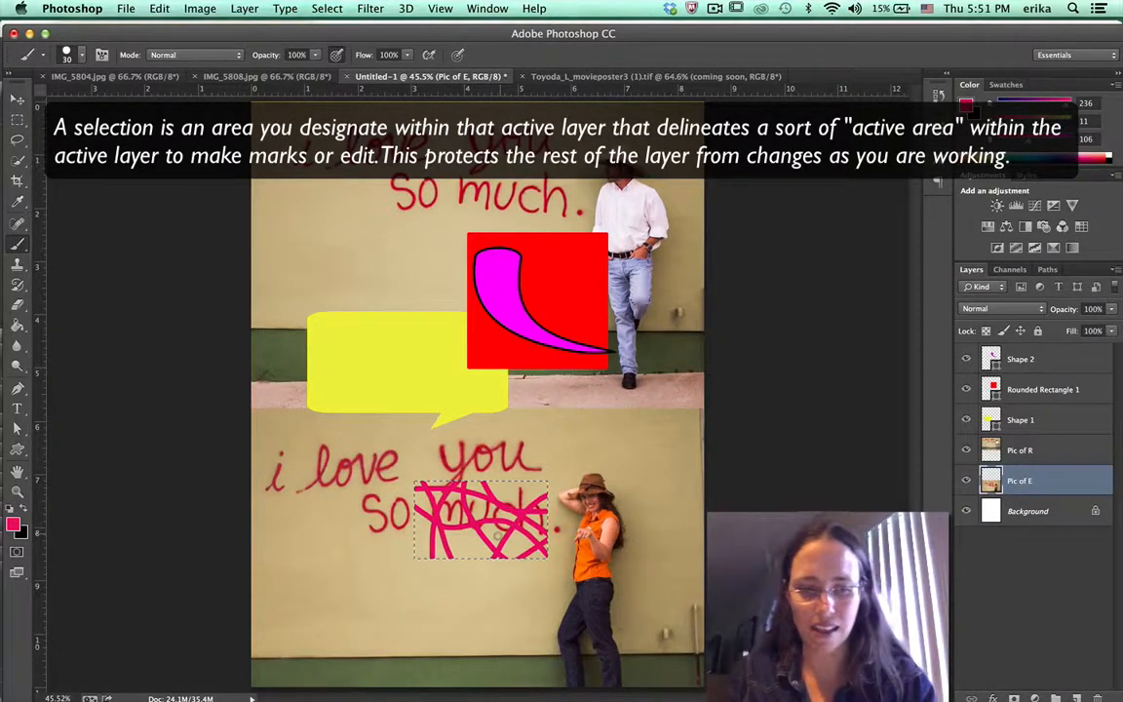
Step: Undo the brush strokes inside the rectangular selection and deselect it
{"action": "key", "text": "super+z"}
{"action": "key", "text": "super+z"}
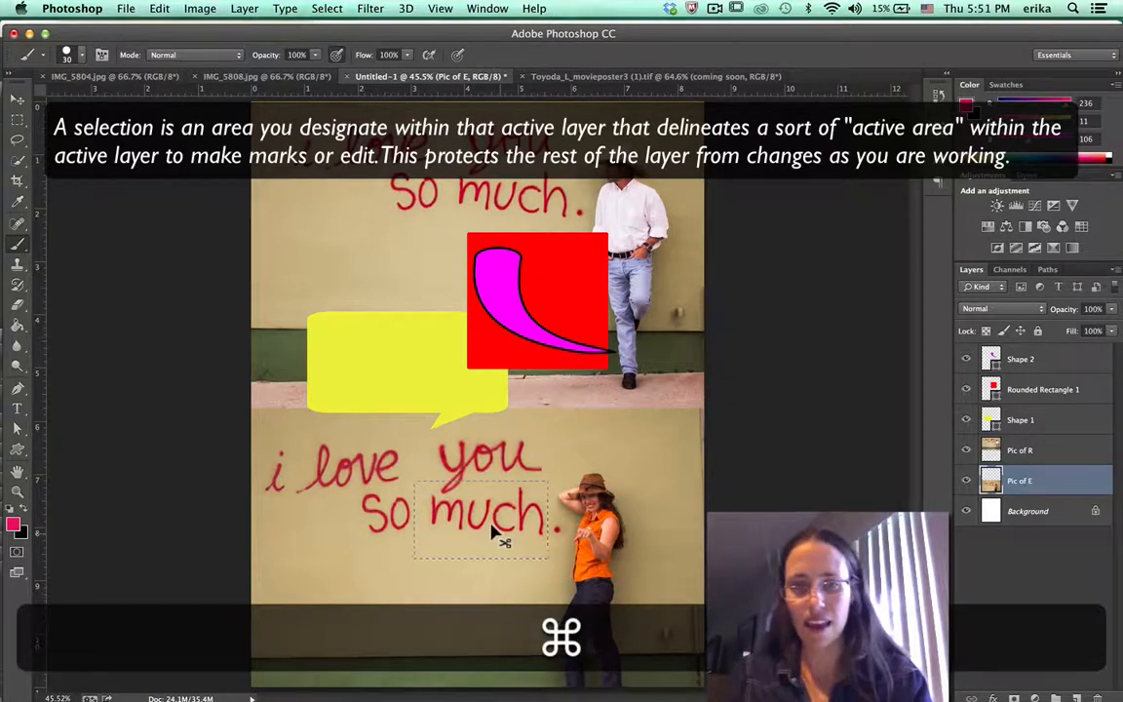
{"action": "left_click", "coordinate": [327, 8]}
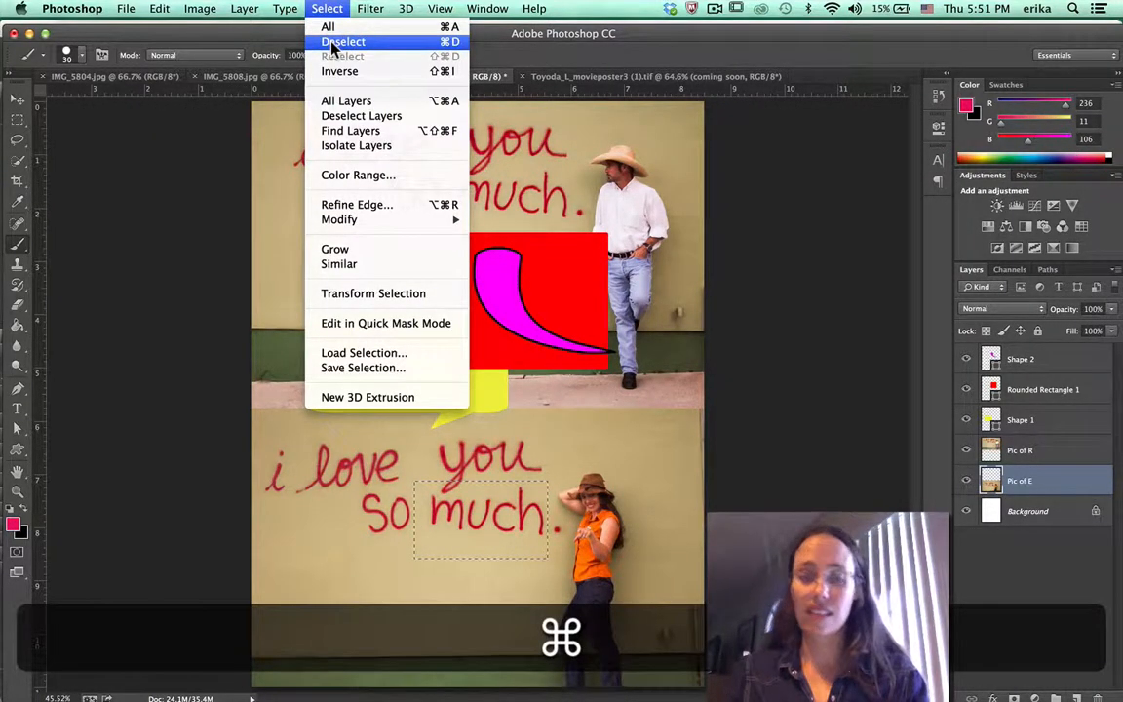
{"action": "key", "text": "super+d"}
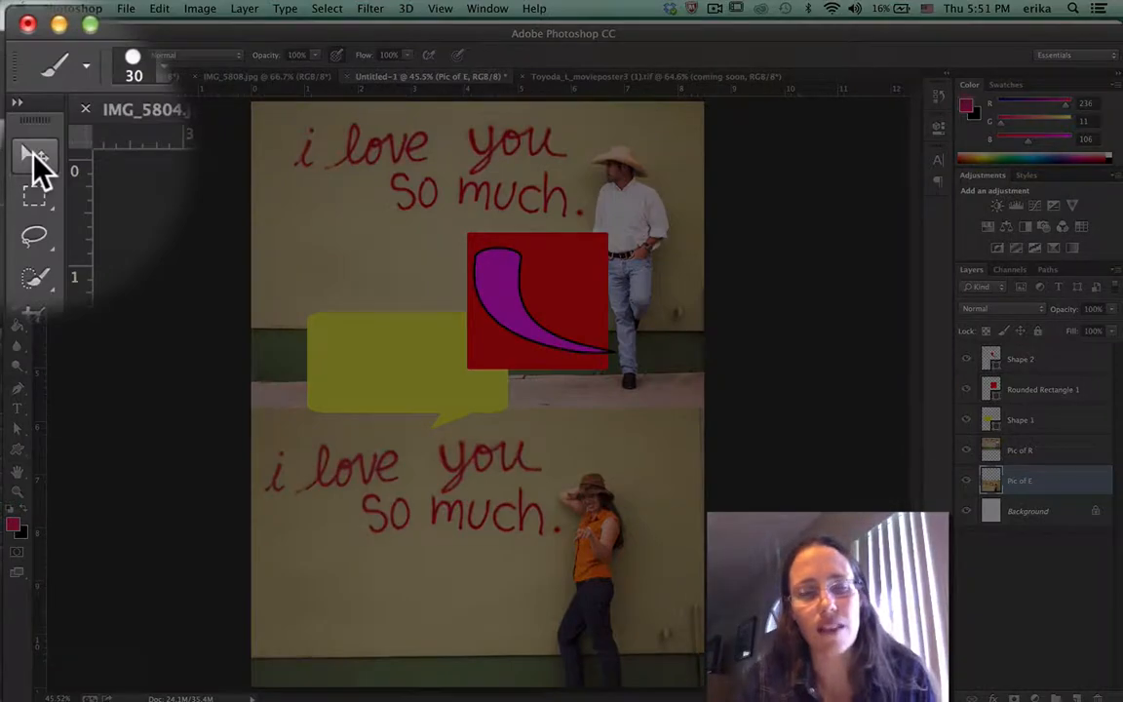
Step: Shift the Pic of E photo slightly up and to the left with the Move tool, and undo the shift
{"action": "left_click", "coordinate": [34, 154]}
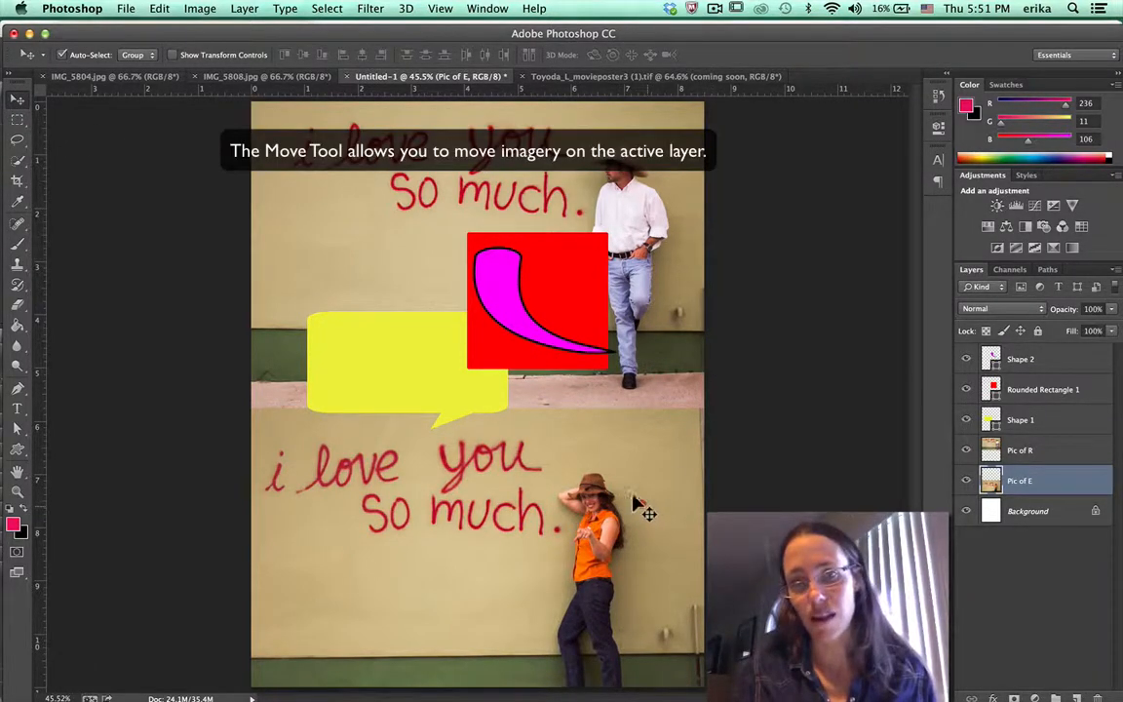
{"action": "mouse_move", "coordinate": [634, 503]}
{"action": "left_mouse_down"}
{"action": "mouse_move", "coordinate": [556, 489]}
{"action": "mouse_move", "coordinate": [694, 478]}
{"action": "mouse_move", "coordinate": [630, 499]}
{"action": "left_mouse_up"}
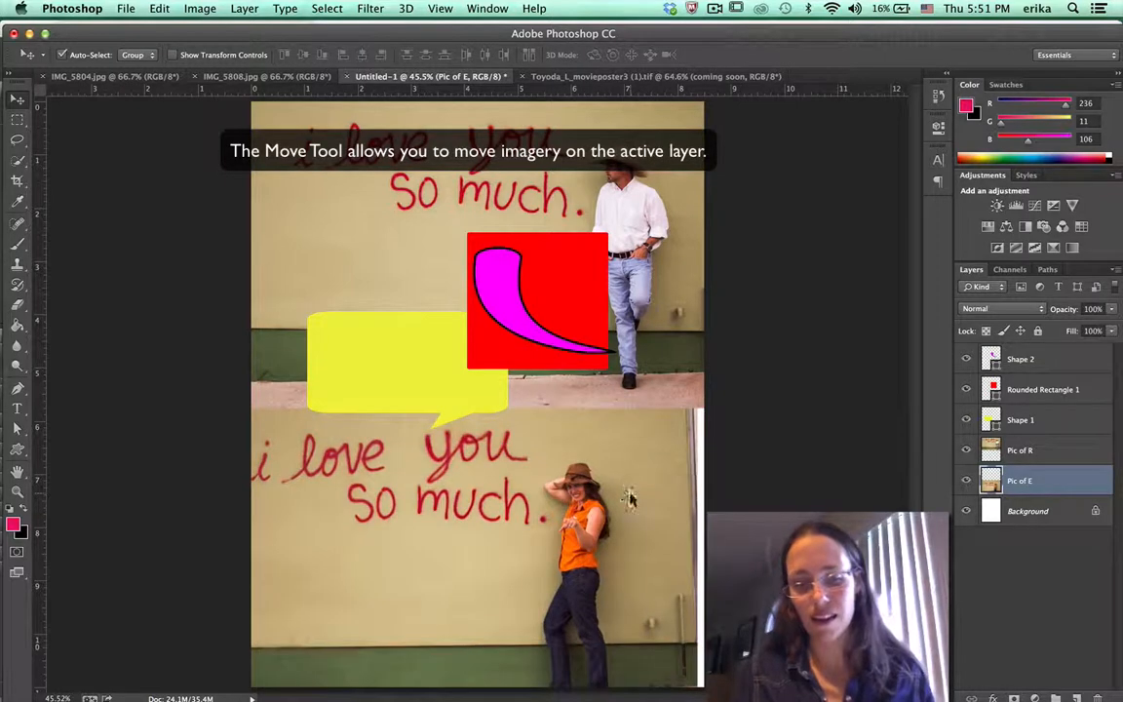
{"action": "key", "text": "super+z"}
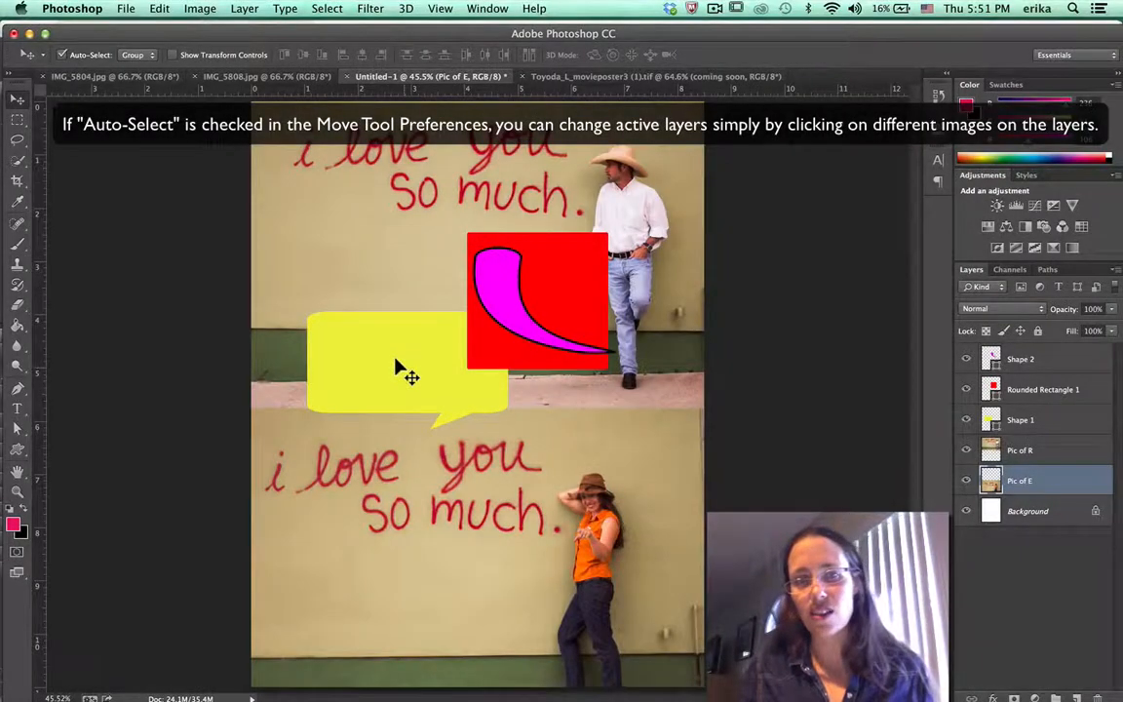
Step: Use Auto-Select on the canvas to activate the yellow speech bubble, the red square and the upper photo in turn
{"action": "left_click", "coordinate": [397, 368]}
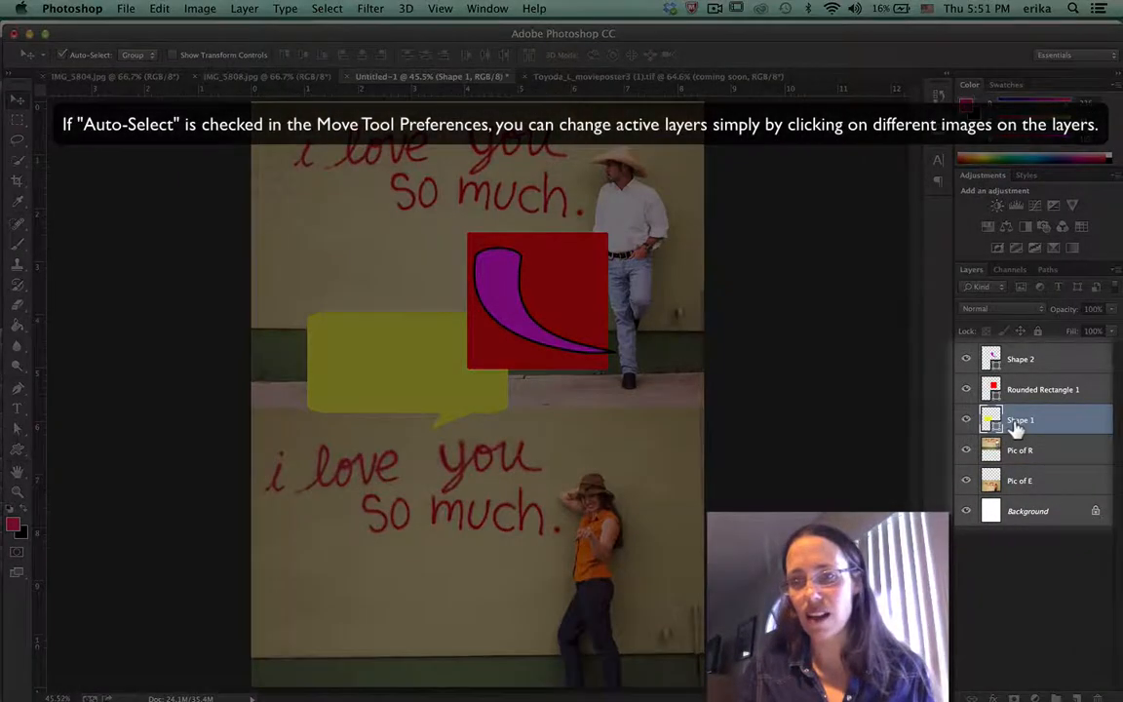
{"action": "left_click", "coordinate": [573, 299]}
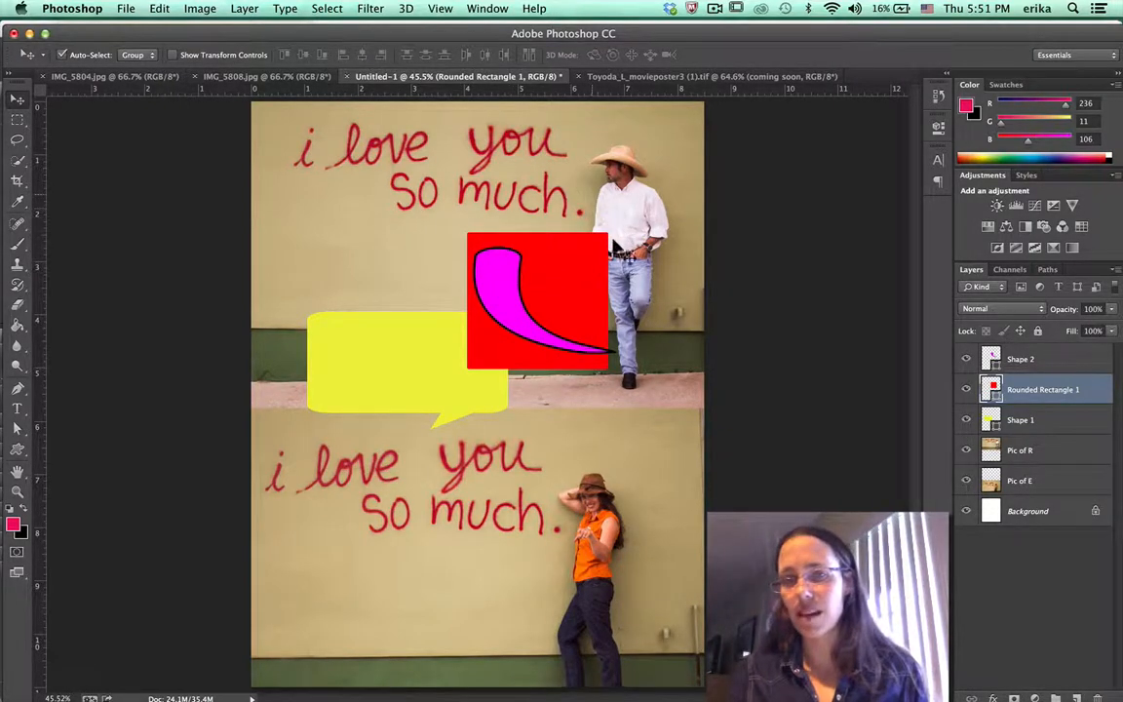
{"action": "left_click", "coordinate": [636, 292]}
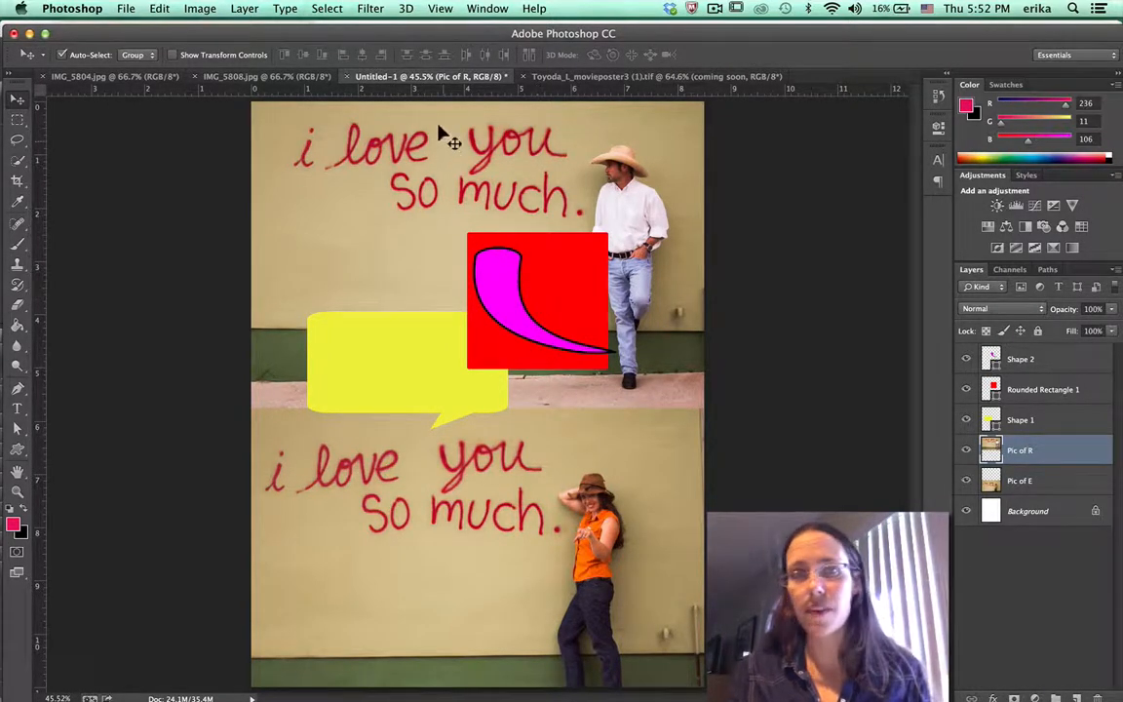
Step: Switch to the movie poster document, auto-select its corner portrait and triangle artwork on the canvas, and examine the layer list
{"action": "left_click", "coordinate": [580, 77]}
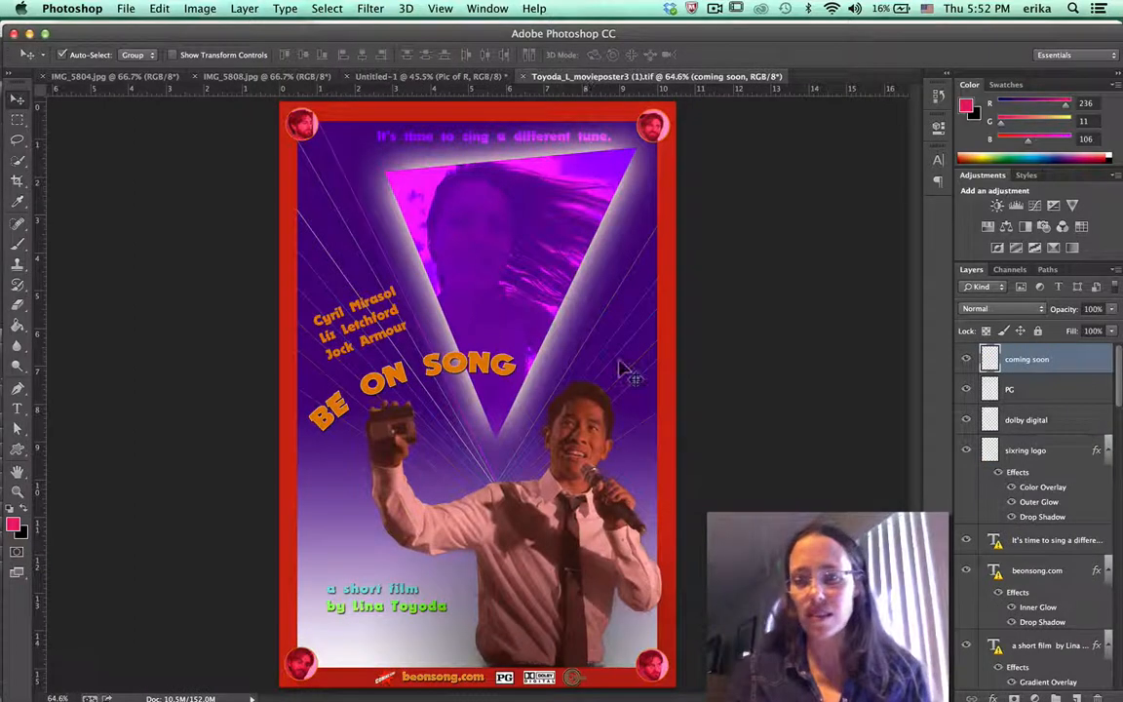
{"action": "left_click", "coordinate": [300, 129]}
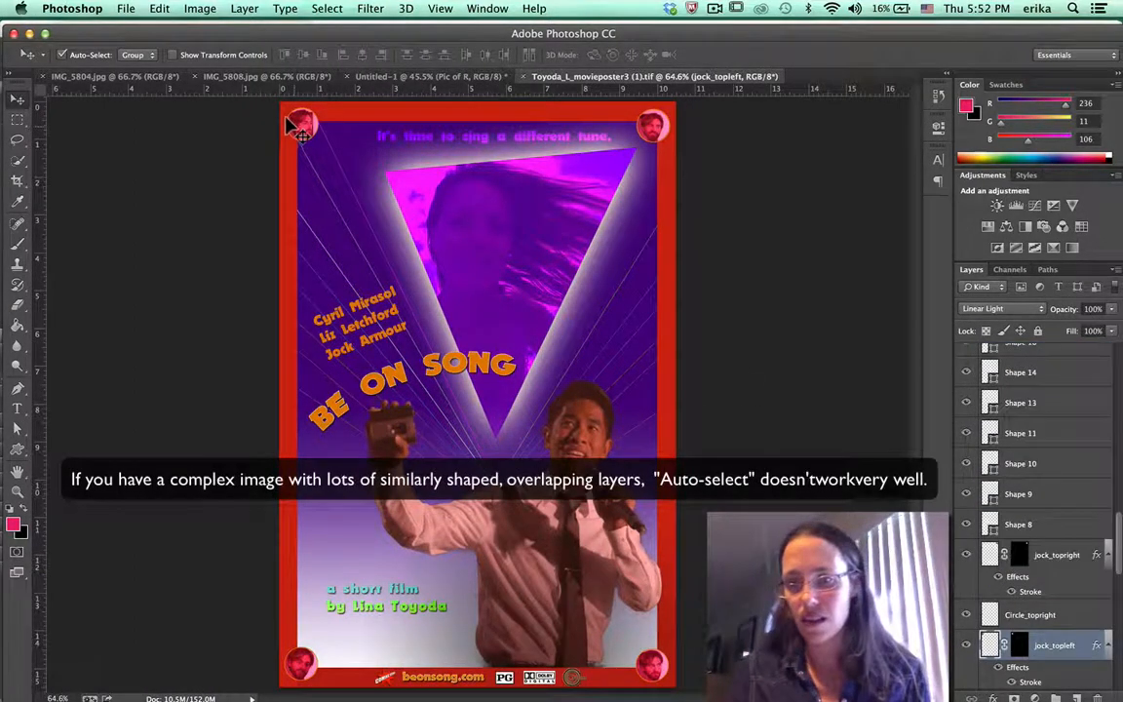
{"action": "left_click", "coordinate": [304, 150]}
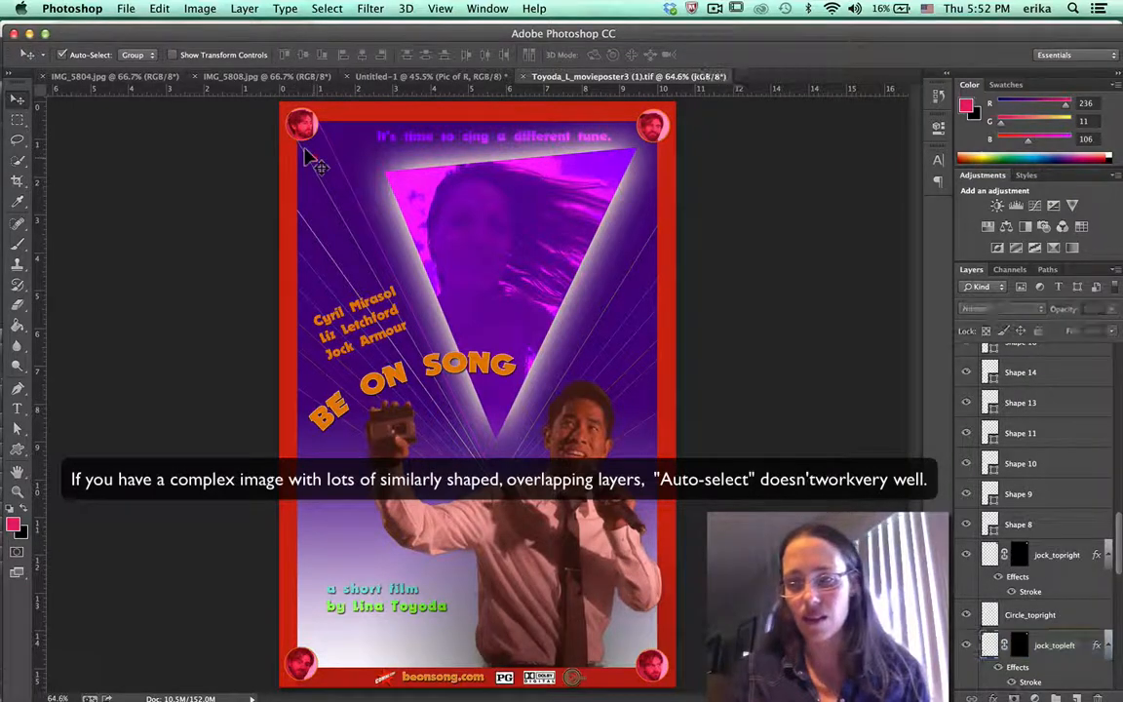
{"action": "scroll", "coordinate": [1007, 577], "scroll_direction": "down", "scroll_amount": 10}
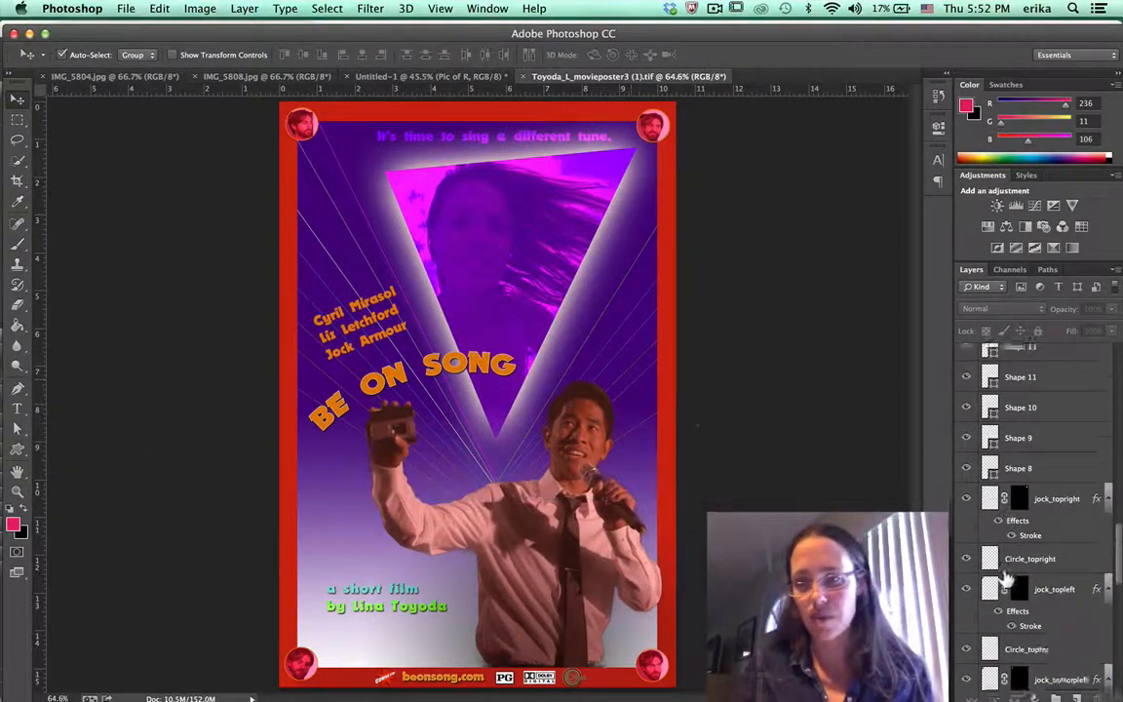
{"action": "scroll", "coordinate": [1007, 577], "scroll_direction": "up", "scroll_amount": 10}
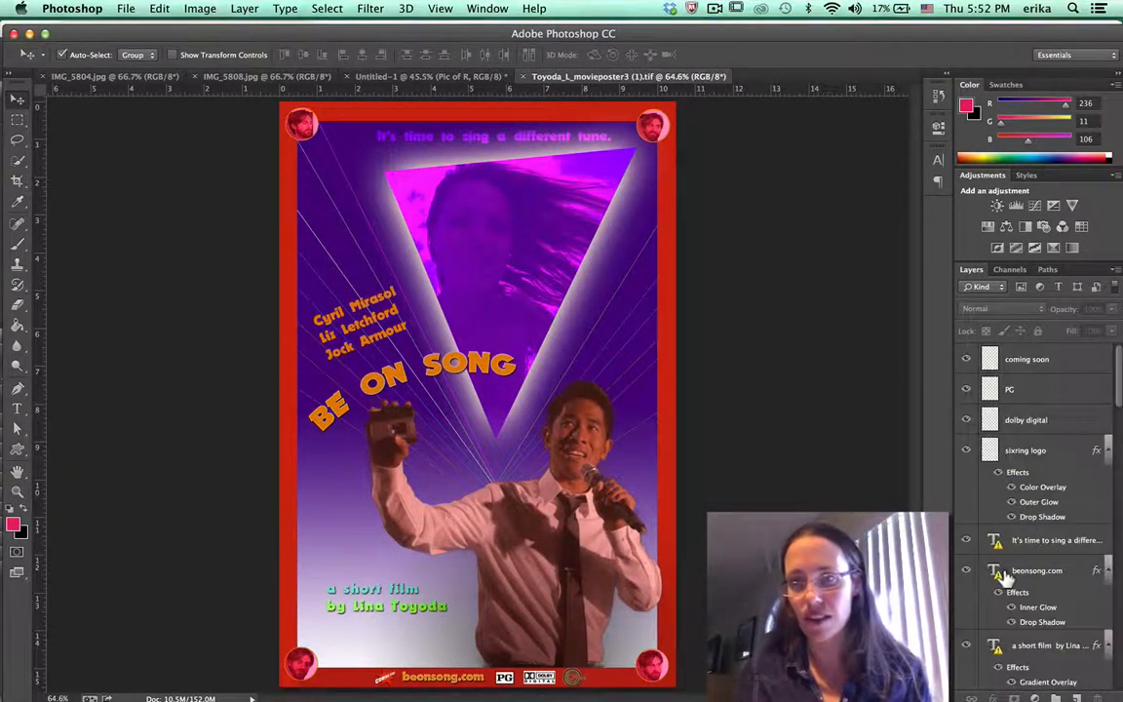
{"action": "left_click", "coordinate": [380, 183]}
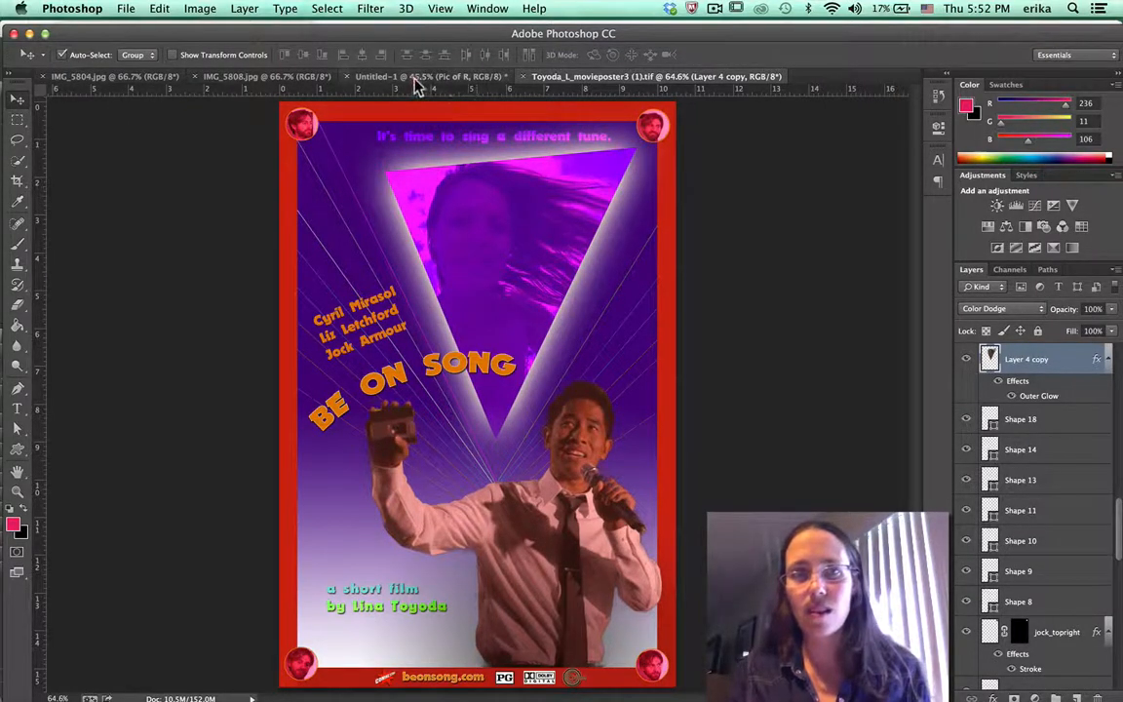
Step: Return to Untitled-1, turn off Auto-Select, and move the yellow Shape 1 speech bubble slightly left and down
{"action": "left_click", "coordinate": [377, 76]}
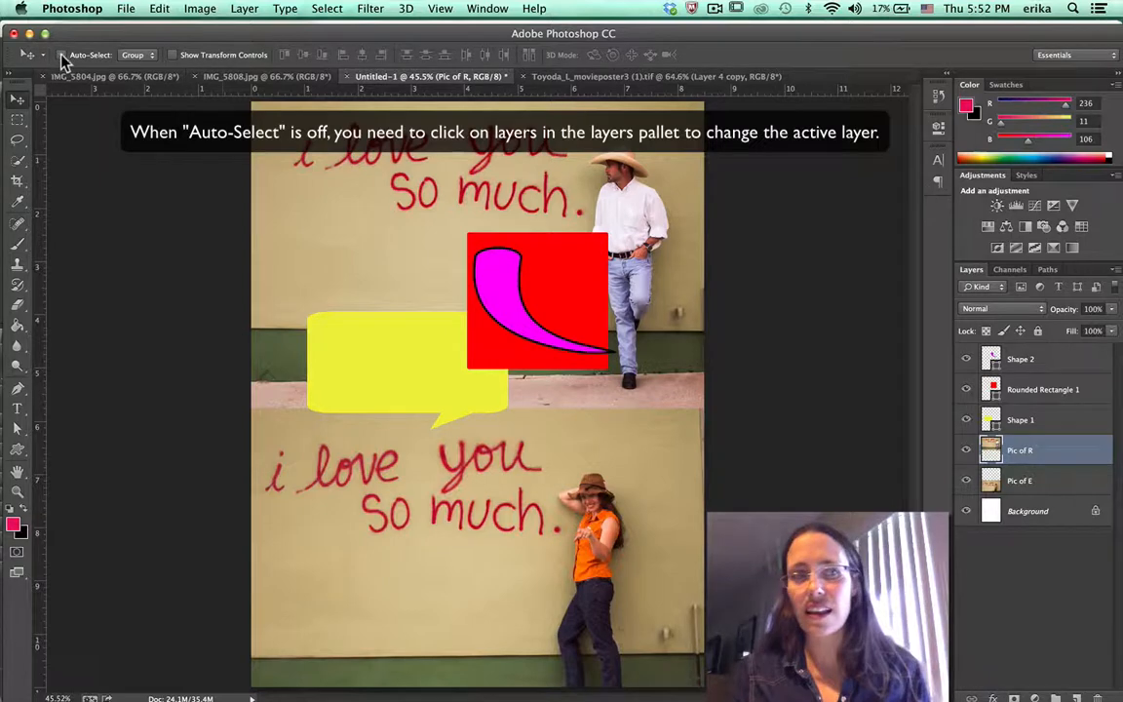
{"action": "left_click", "coordinate": [1010, 420]}
{"action": "left_click_drag", "start_coordinate": [394, 396], "coordinate": [357, 400]}
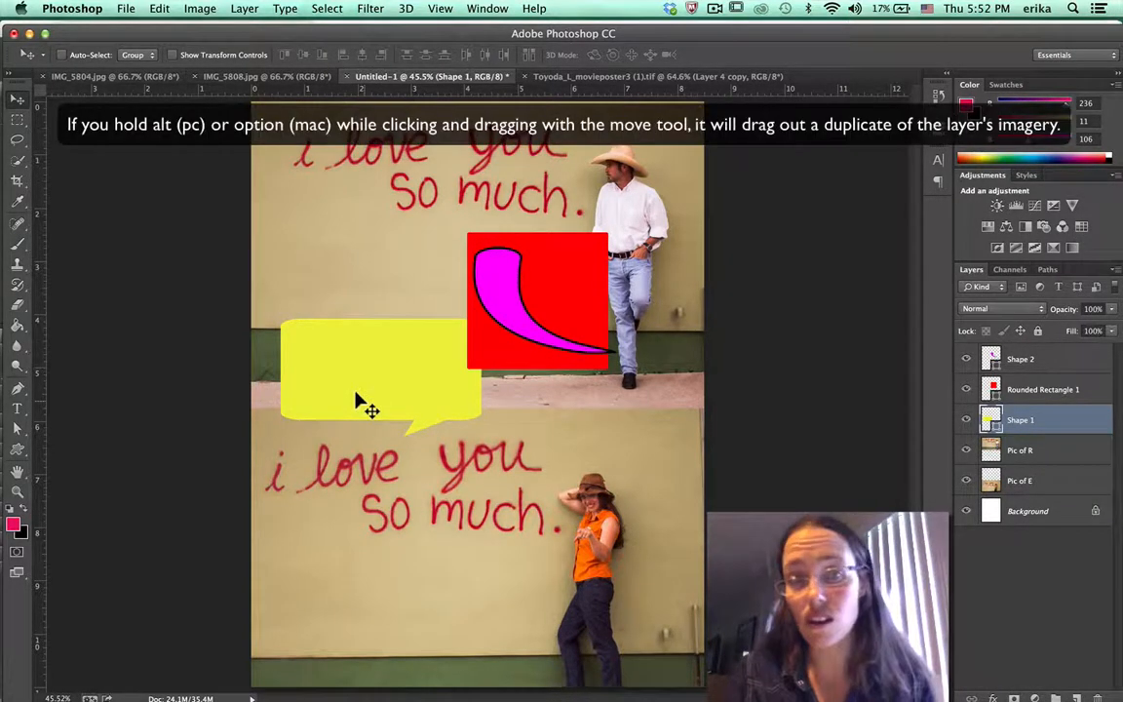
Step: Duplicate the yellow speech bubble with the Move tool, placing the copy above the original over the upper photo
{"action": "key", "text": "alt"}
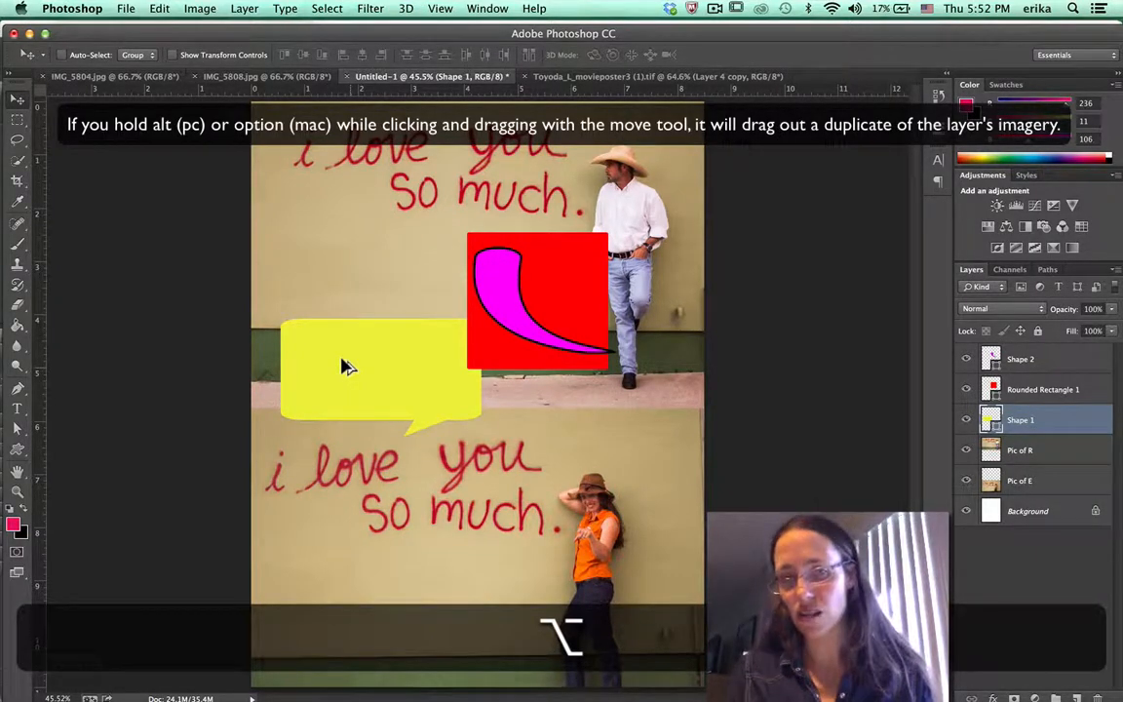
{"action": "left_click_drag", "start_coordinate": [343, 361], "coordinate": [325, 218]}
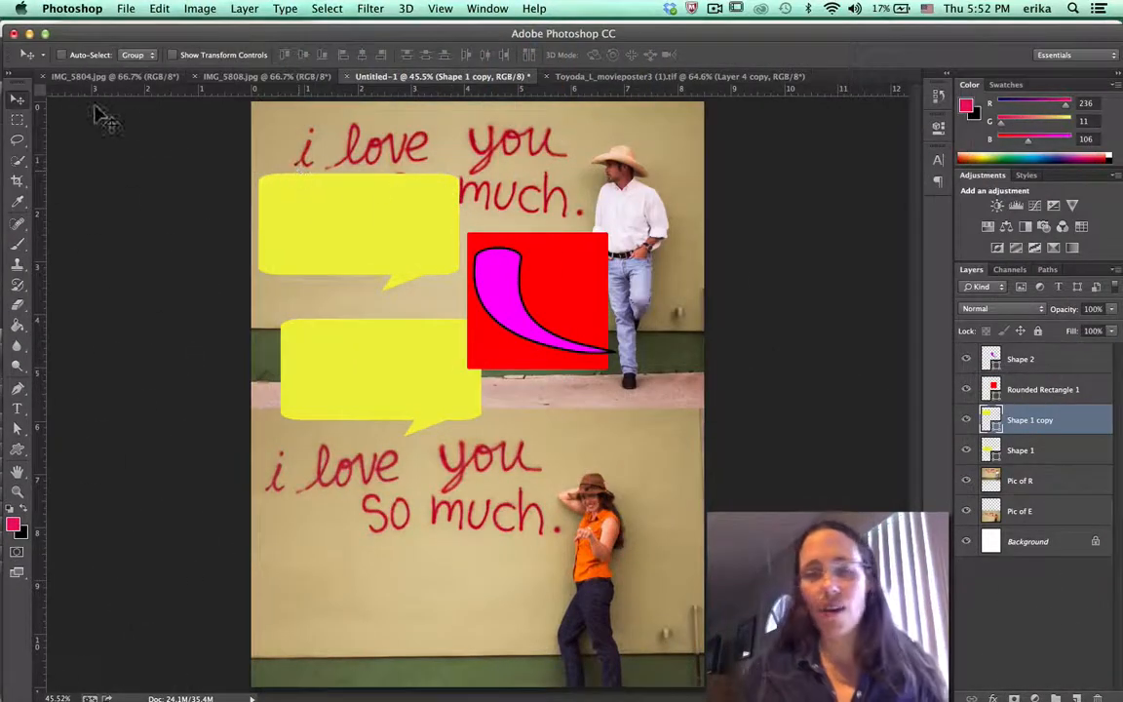
Step: Draw a rectangular marquee over the copied bubble's upper part, and replace it with a new one spanning the bubble's right edge and the red square
{"action": "left_click", "coordinate": [19, 119]}
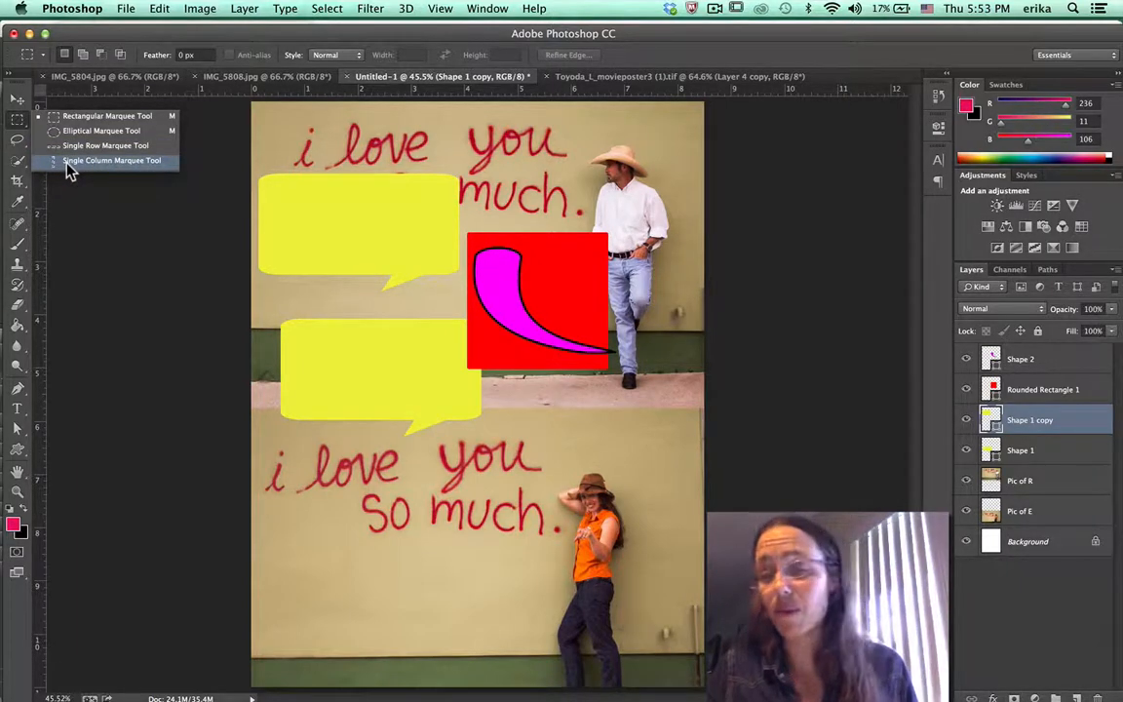
{"action": "left_click", "coordinate": [83, 114]}
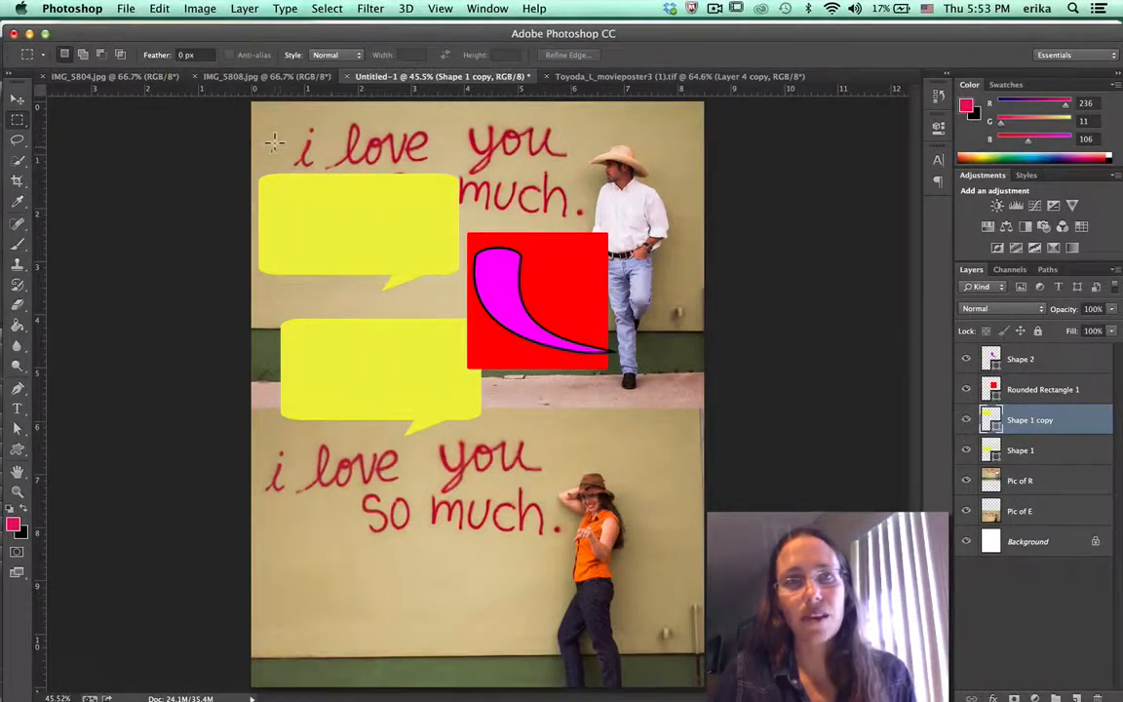
{"action": "left_click_drag", "start_coordinate": [280, 146], "coordinate": [381, 226]}
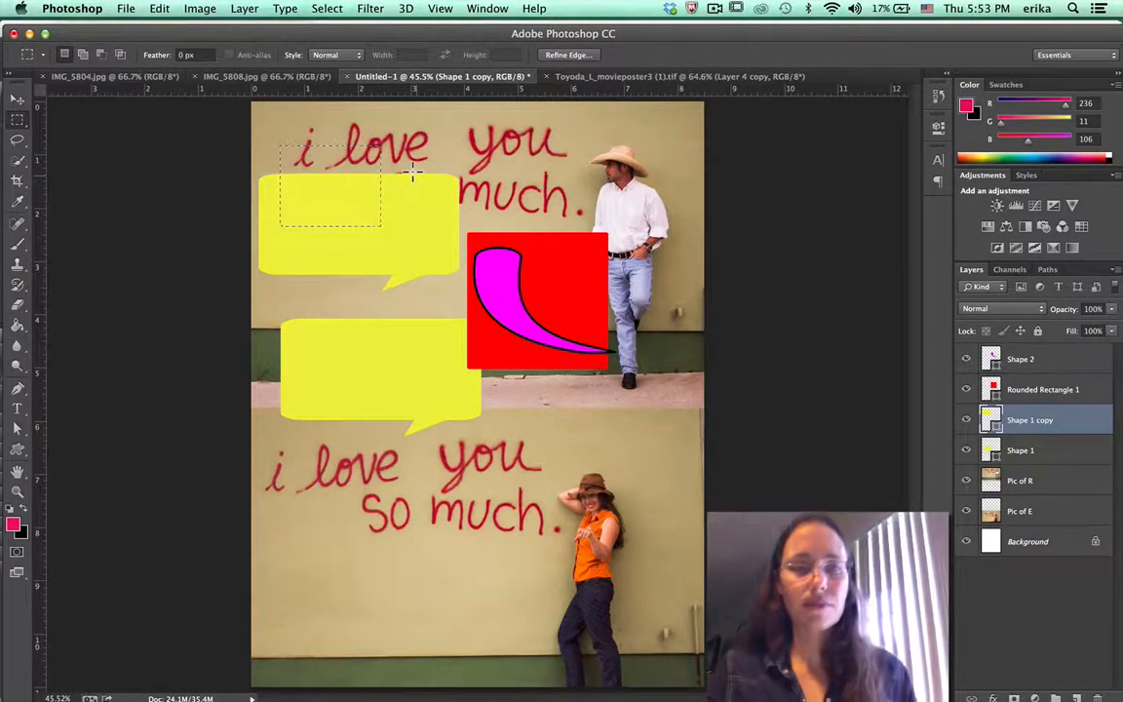
{"action": "left_click_drag", "start_coordinate": [420, 178], "coordinate": [512, 290]}
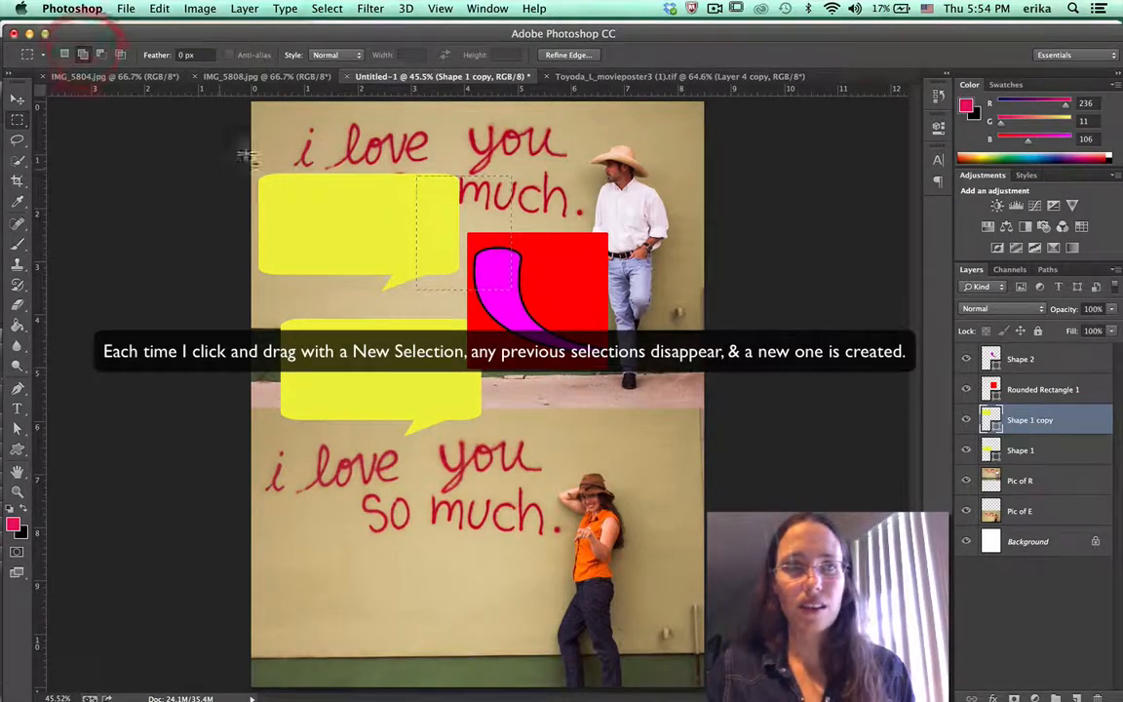
Step: Add an overlapping rectangle at the selection's upper left, and subtract a rectangle covering the copied bubble's lower right part
{"action": "left_click_drag", "start_coordinate": [395, 183], "coordinate": [459, 261]}
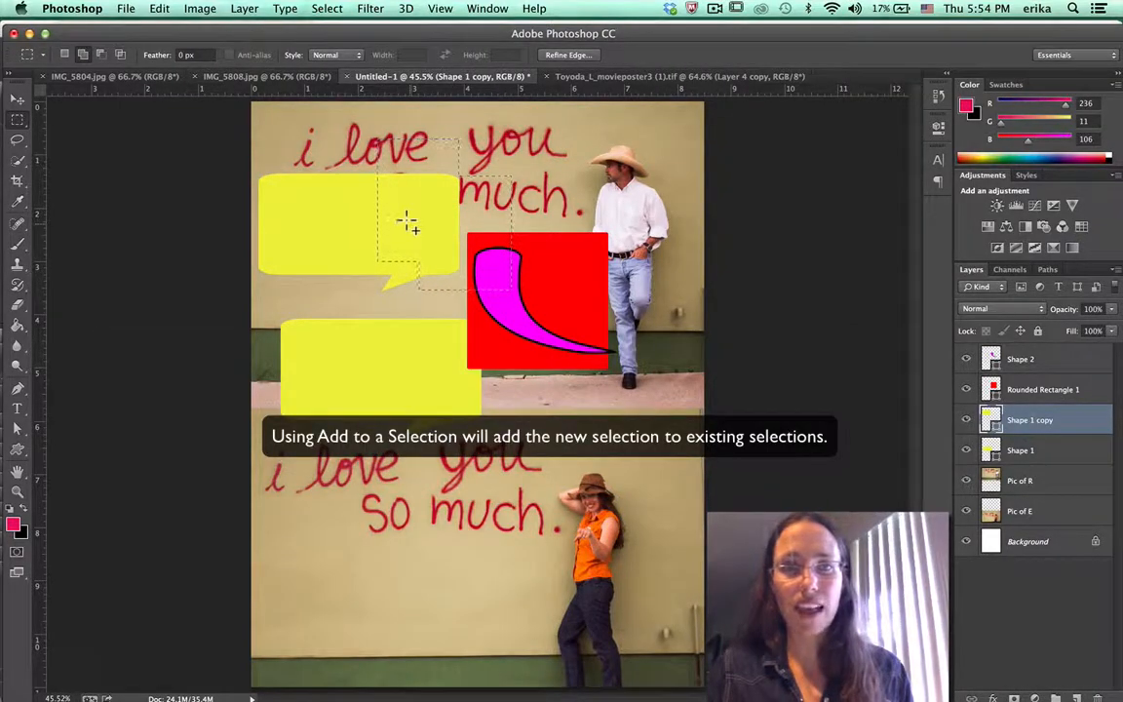
{"action": "left_click", "coordinate": [102, 56]}
{"action": "left_click_drag", "start_coordinate": [333, 196], "coordinate": [458, 296]}
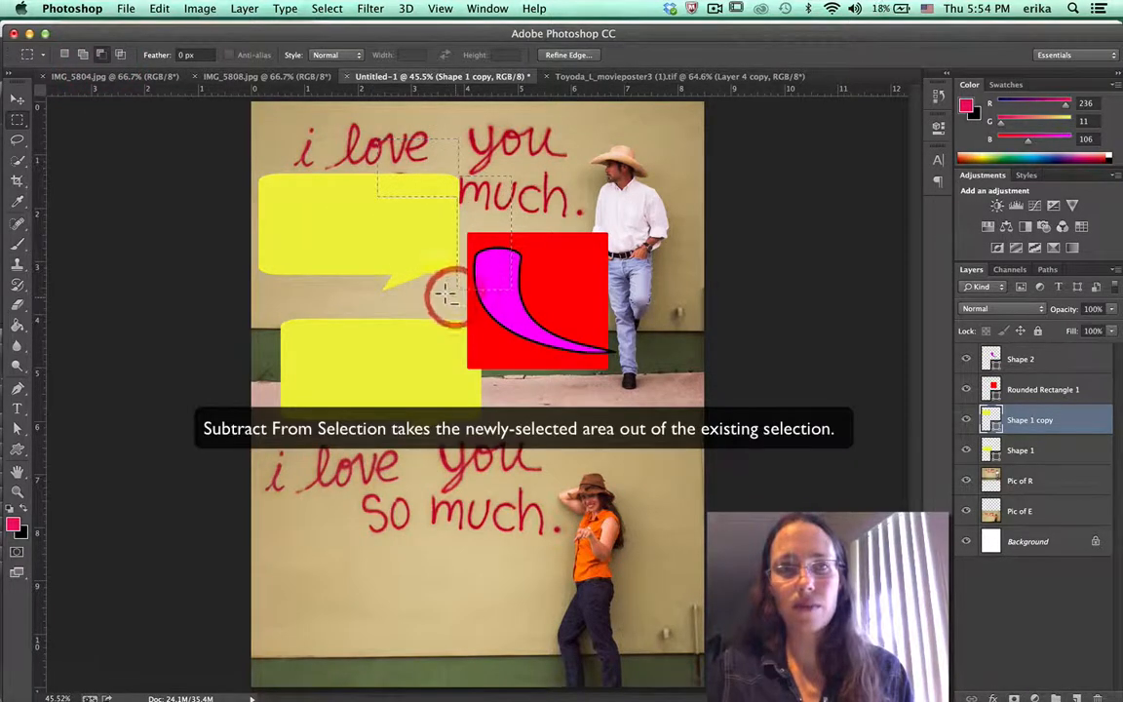
Step: Intersect the selection with a rectangle spanning the copied bubble's upper right corner and the word "much"
{"action": "left_click", "coordinate": [101, 55]}
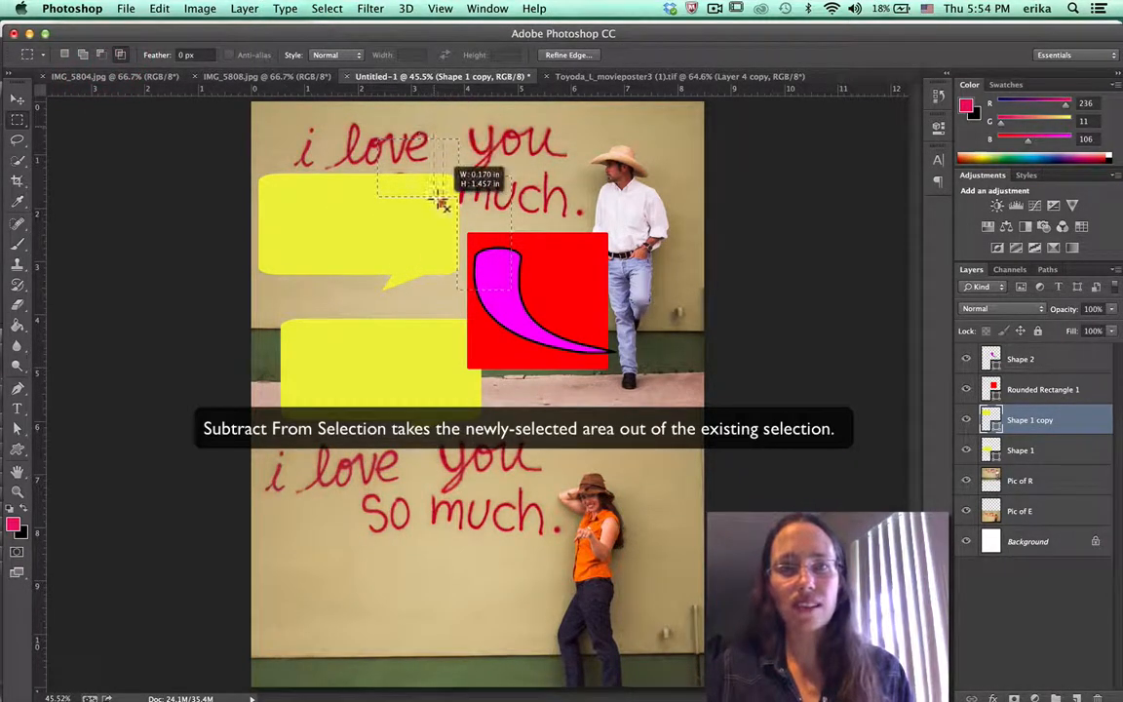
{"action": "left_click_drag", "start_coordinate": [442, 203], "coordinate": [512, 223]}
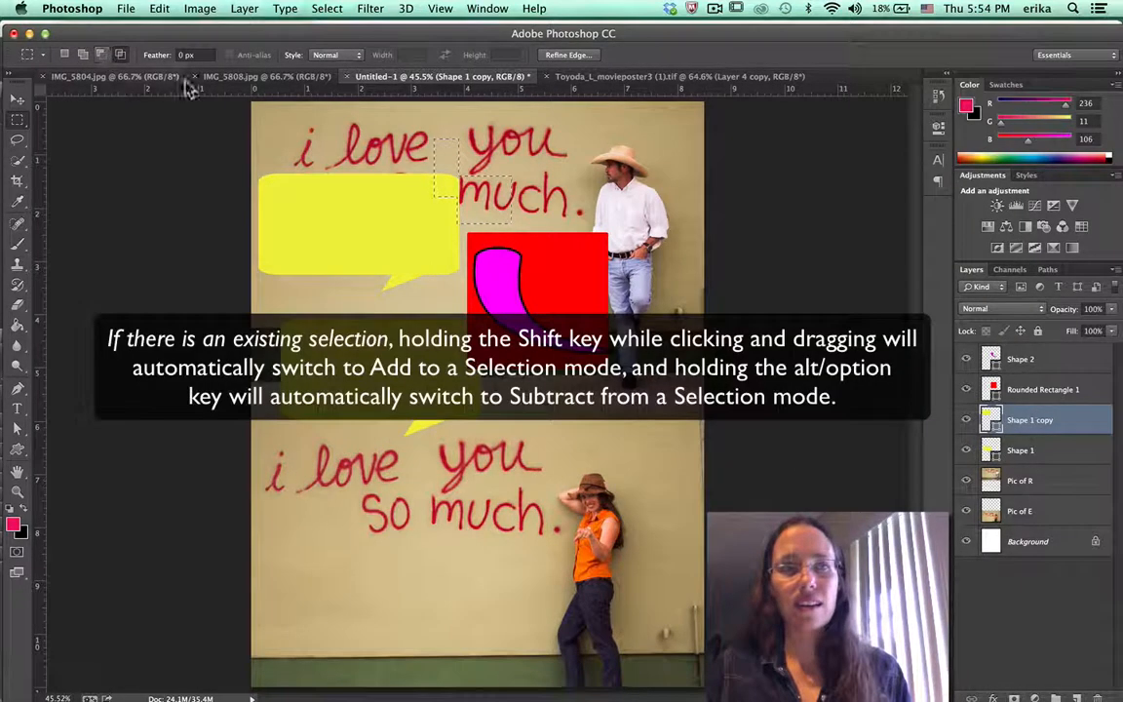
Step: Add a small rectangle at the copied bubble's upper right to the selection, and subtract a rectangle over the word "much"
{"action": "key", "text": "shift"}
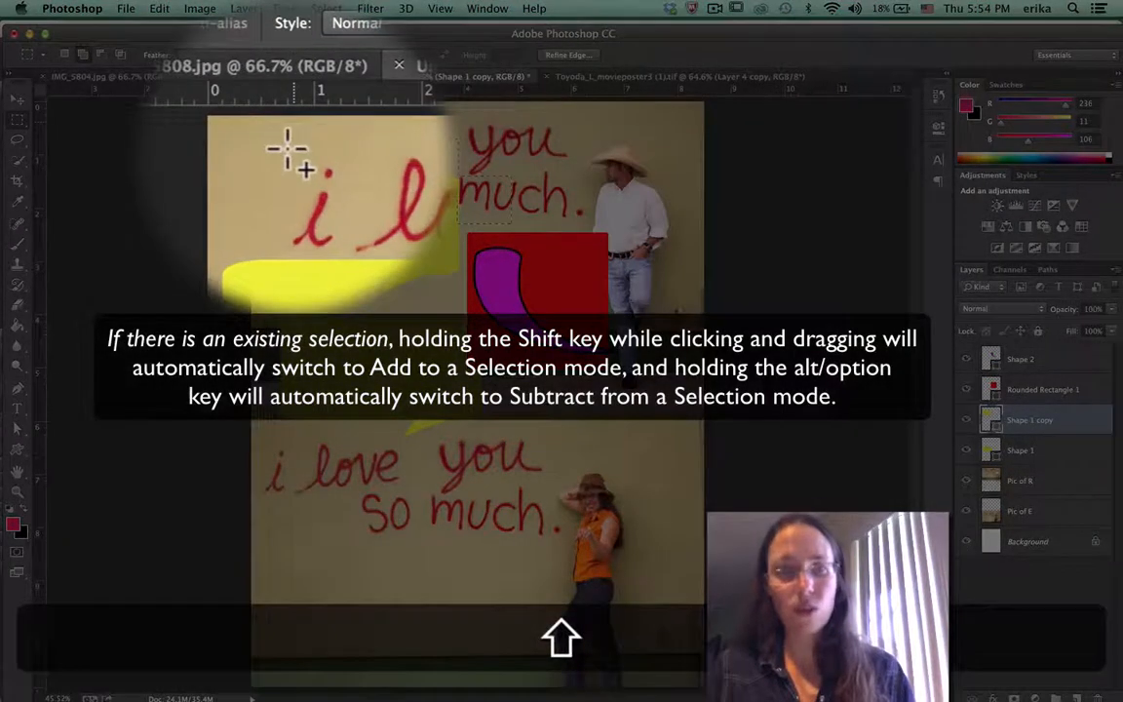
{"action": "left_click_drag", "start_coordinate": [407, 168], "coordinate": [444, 195]}
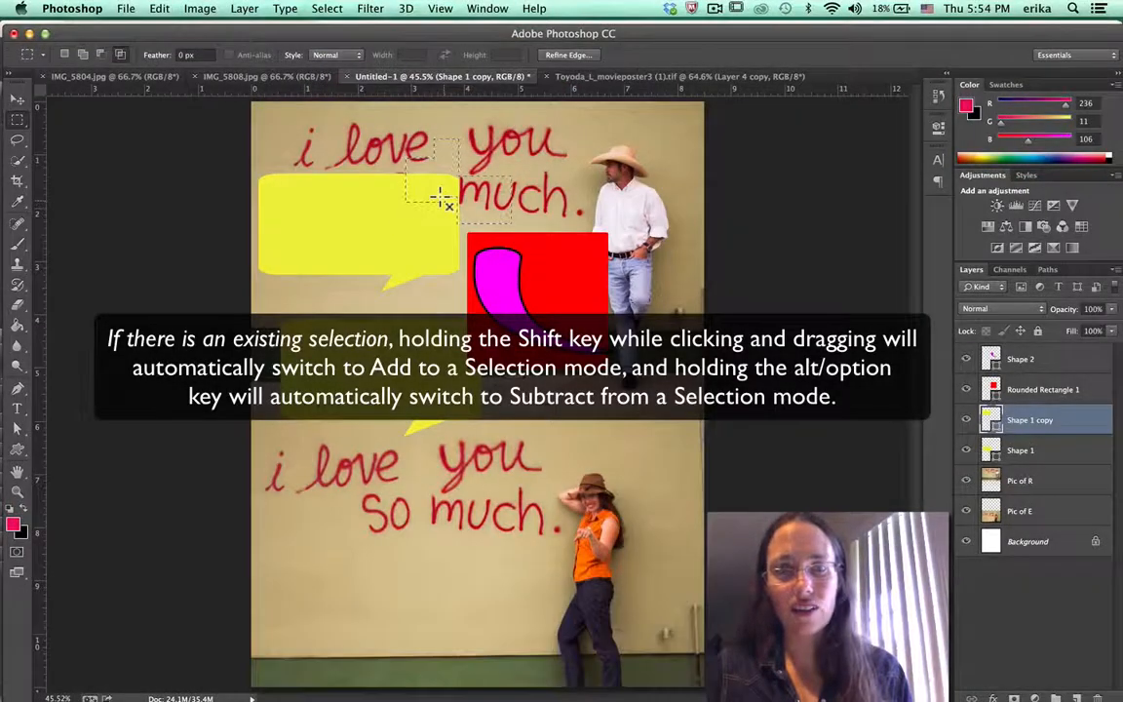
{"action": "key", "text": "alt"}
{"action": "left_click_drag", "start_coordinate": [480, 151], "coordinate": [514, 207]}
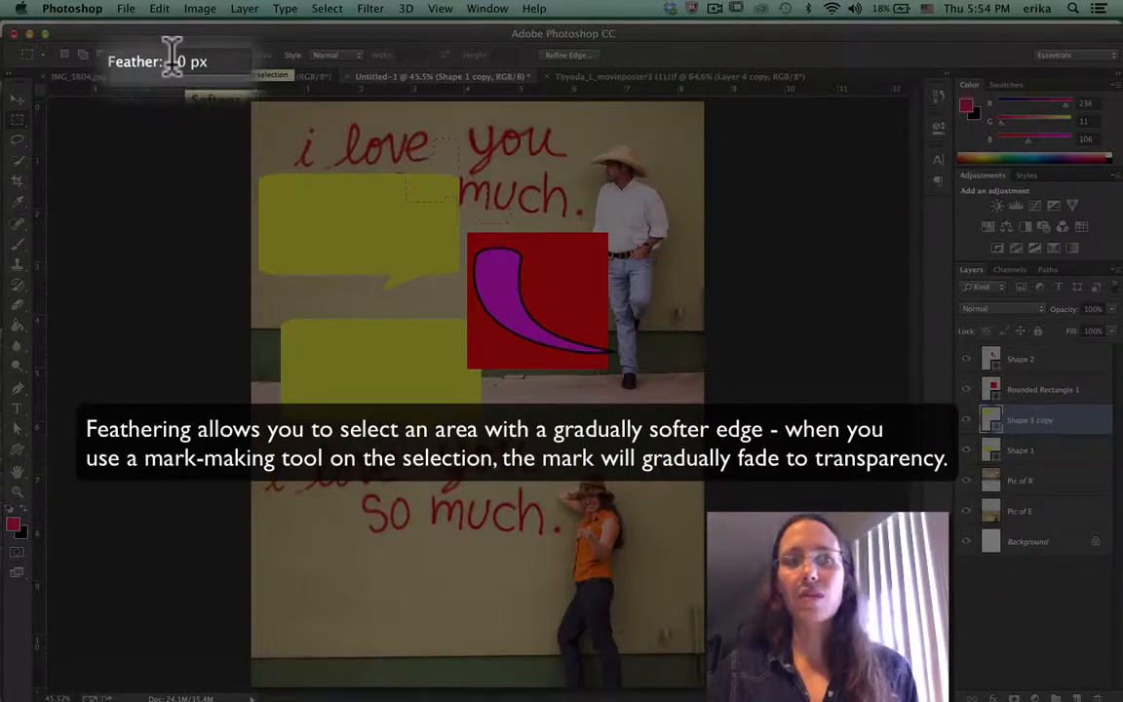
Step: Set the feather to 50 px and draw a new rectangular selection from the copied bubble down across the red square's left part
{"action": "left_click", "coordinate": [172, 61]}
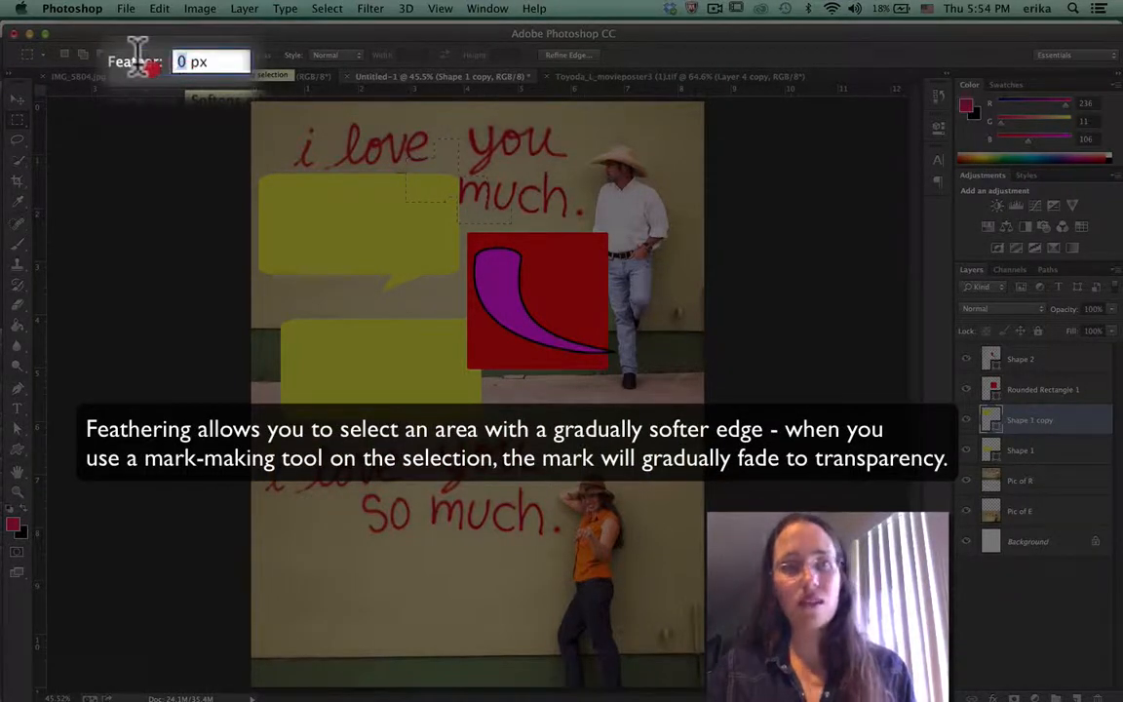
{"action": "type", "text": "50"}
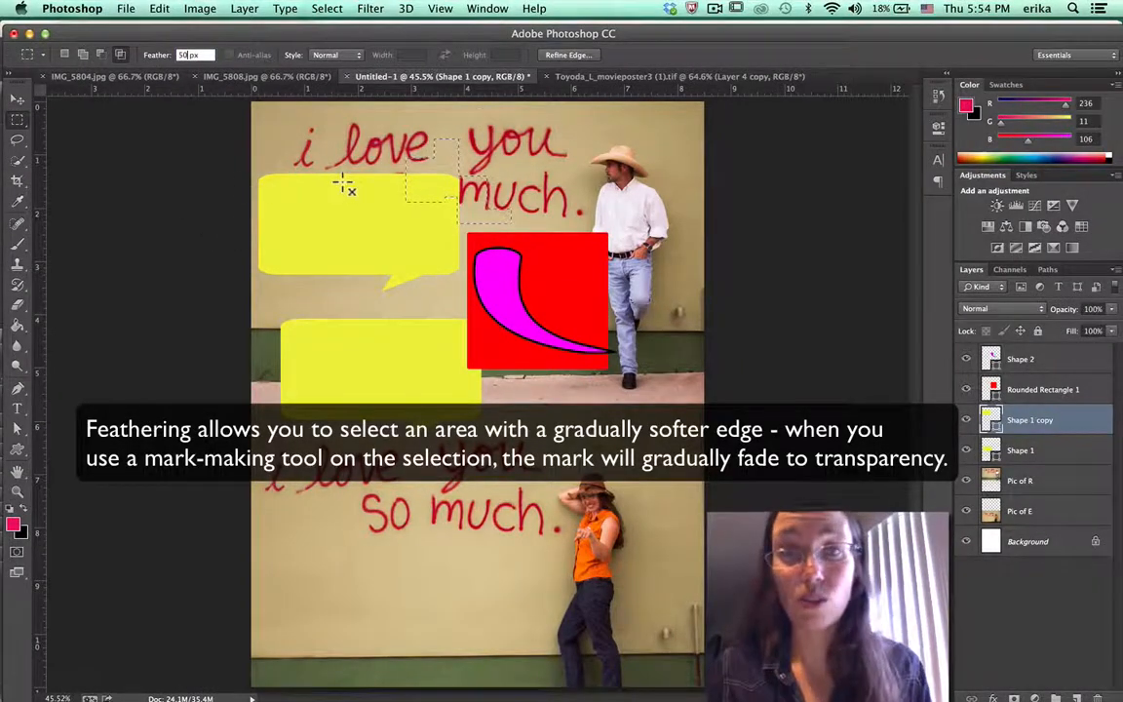
{"action": "left_click", "coordinate": [66, 56]}
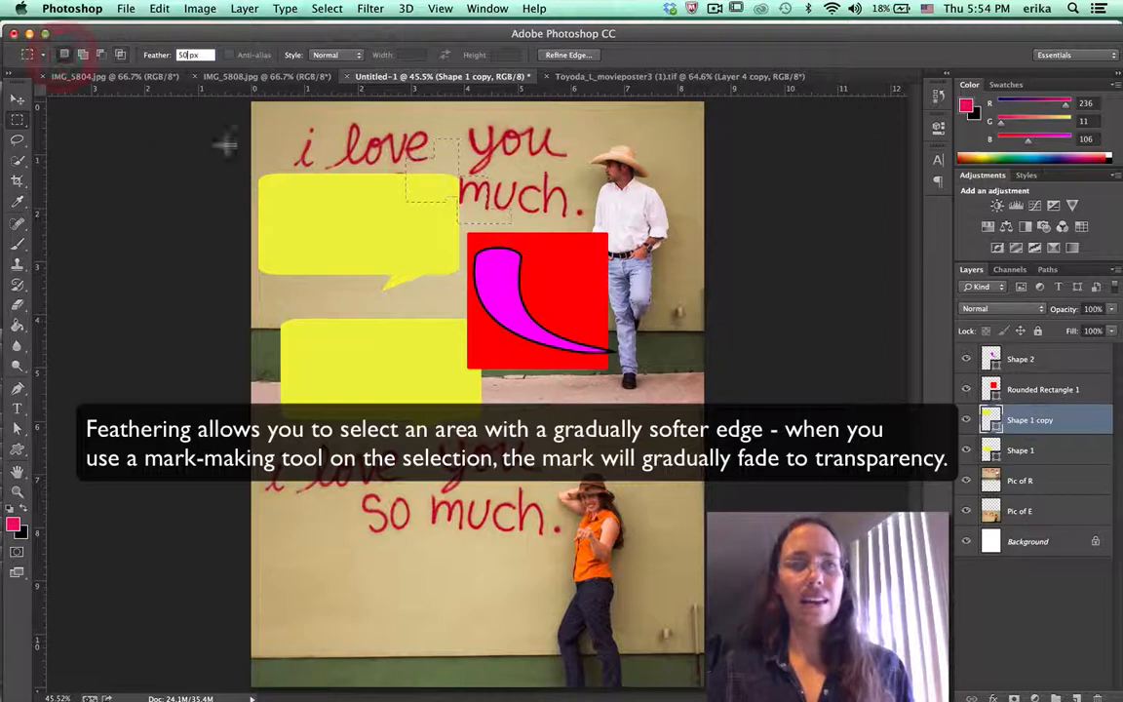
{"action": "left_click_drag", "start_coordinate": [337, 181], "coordinate": [503, 331]}
{"action": "left_click_drag", "start_coordinate": [466, 252], "coordinate": [524, 340]}
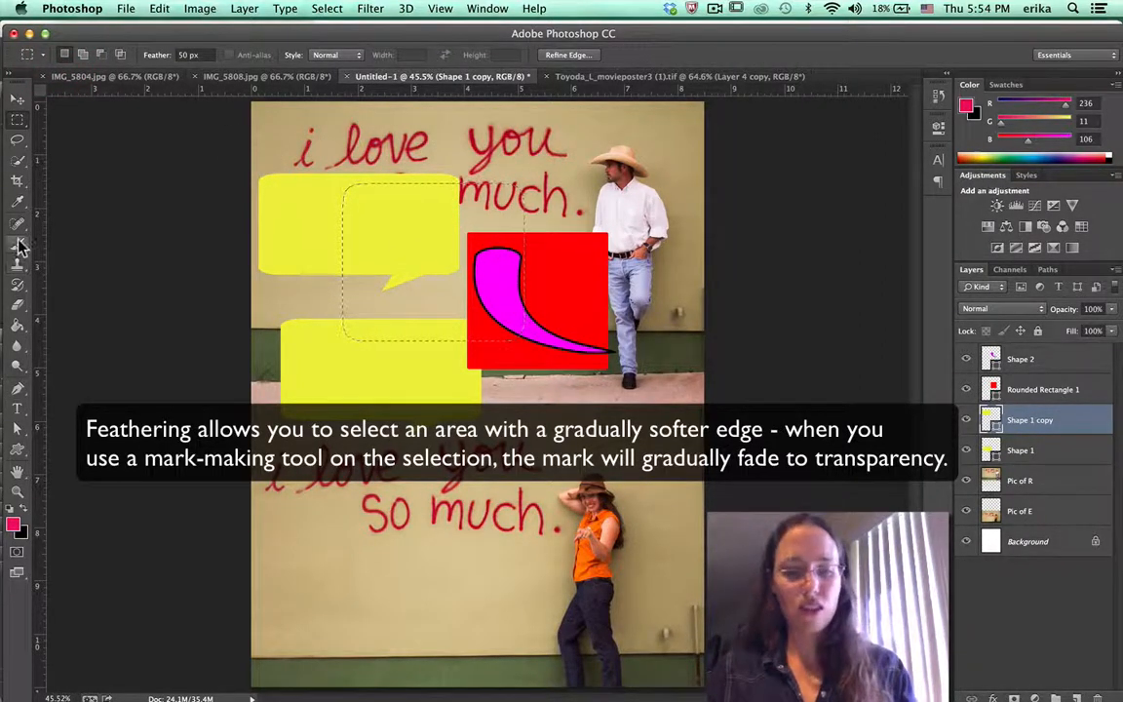
Step: Add a new layer above Shape 1 copy and scribble pink crossing Brush strokes through the feathered selection
{"action": "key", "text": "b"}
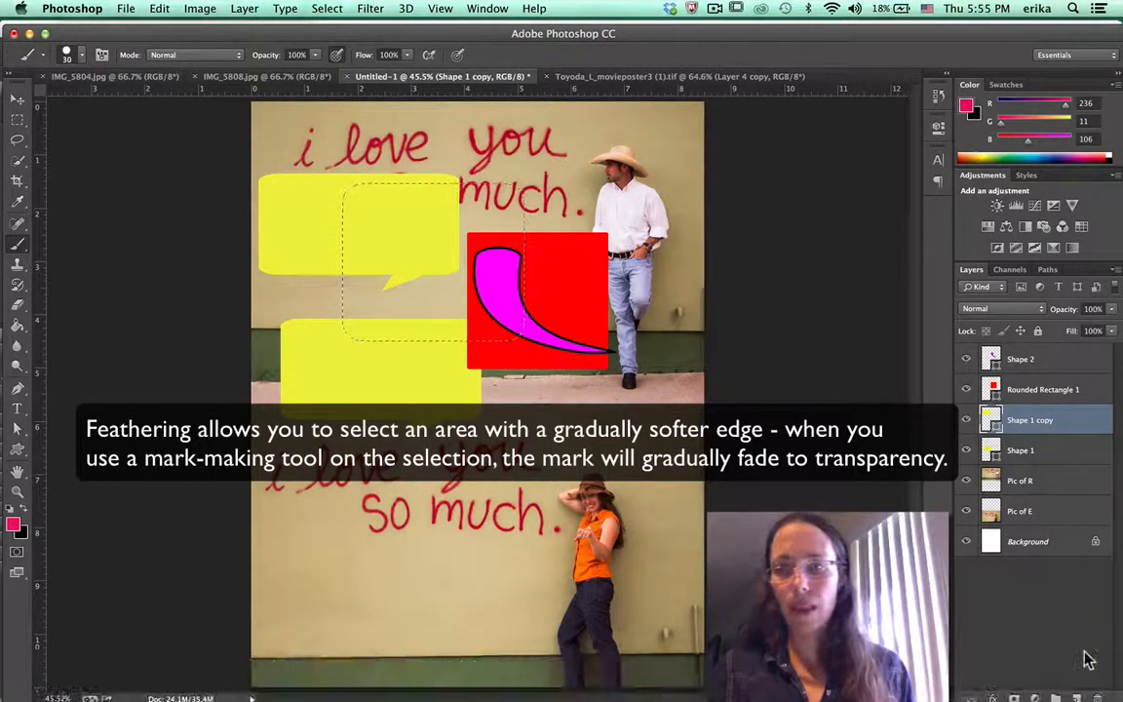
{"action": "left_click", "coordinate": [1075, 694]}
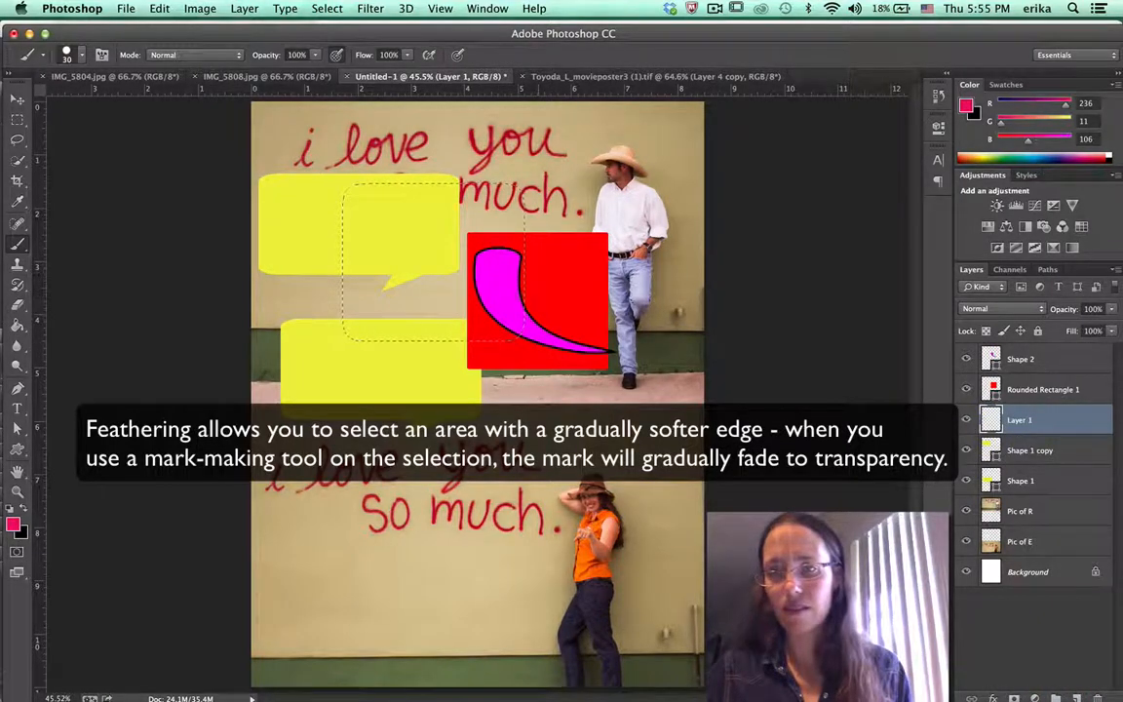
{"action": "mouse_move", "coordinate": [561, 284]}
{"action": "left_mouse_down"}
{"action": "mouse_move", "coordinate": [361, 253]}
{"action": "mouse_move", "coordinate": [552, 219]}
{"action": "left_mouse_up"}
{"action": "mouse_move", "coordinate": [637, 180]}
{"action": "left_mouse_down"}
{"action": "mouse_move", "coordinate": [195, 208]}
{"action": "mouse_move", "coordinate": [784, 130]}
{"action": "mouse_move", "coordinate": [175, 210]}
{"action": "mouse_move", "coordinate": [253, 97]}
{"action": "mouse_move", "coordinate": [527, 80]}
{"action": "mouse_move", "coordinate": [312, 117]}
{"action": "mouse_move", "coordinate": [157, 174]}
{"action": "mouse_move", "coordinate": [337, 201]}
{"action": "mouse_move", "coordinate": [152, 349]}
{"action": "mouse_move", "coordinate": [215, 255]}
{"action": "mouse_move", "coordinate": [210, 376]}
{"action": "mouse_move", "coordinate": [424, 98]}
{"action": "mouse_move", "coordinate": [385, 395]}
{"action": "mouse_move", "coordinate": [366, 126]}
{"action": "mouse_move", "coordinate": [265, 447]}
{"action": "mouse_move", "coordinate": [241, 429]}
{"action": "mouse_move", "coordinate": [310, 97]}
{"action": "mouse_move", "coordinate": [238, 431]}
{"action": "left_mouse_up"}
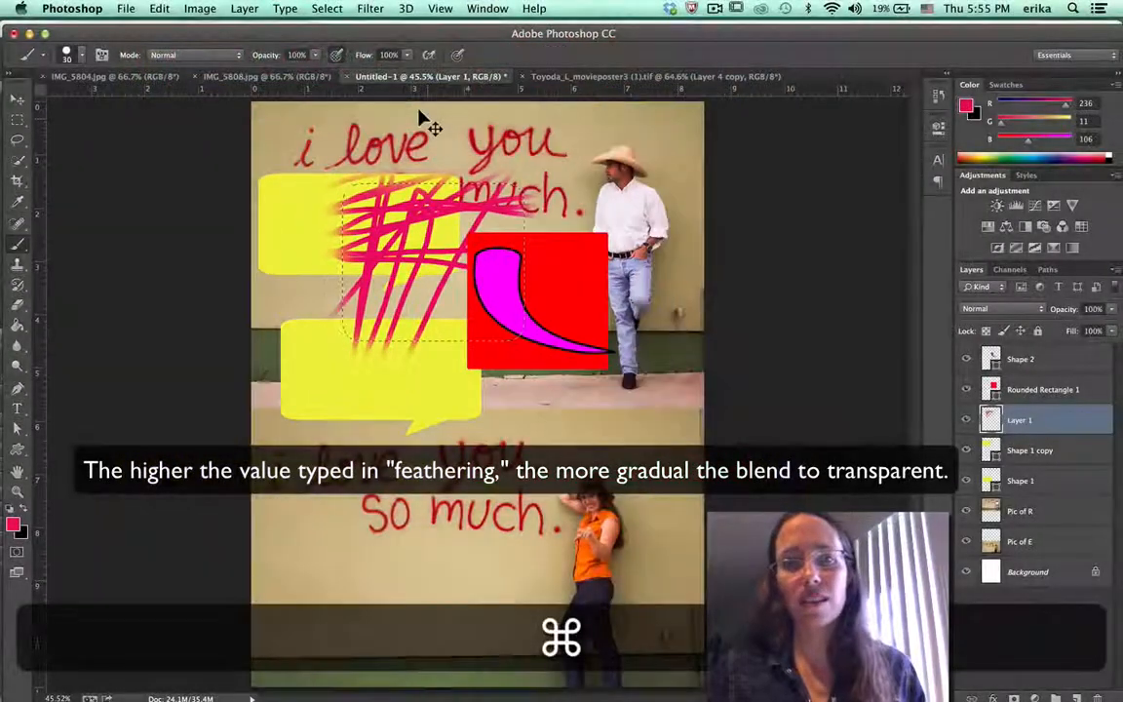
Step: Undo the pink brush strokes and clear the feathered selection
{"action": "key", "text": "super+z"}
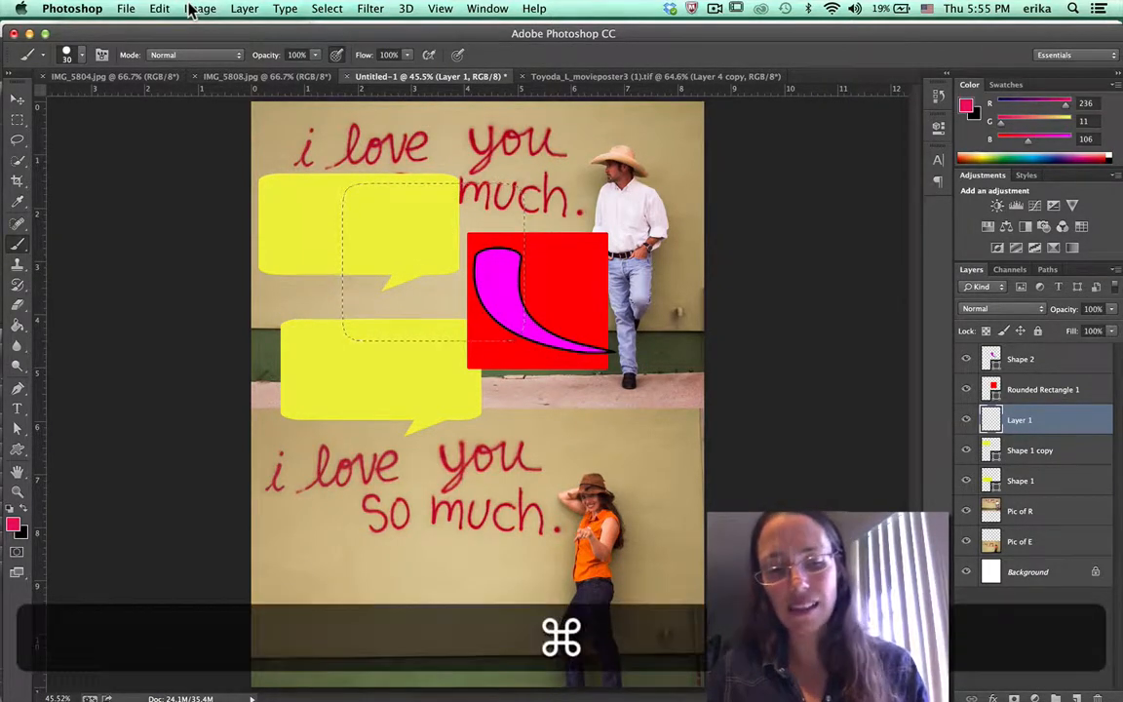
{"action": "key", "text": "super+d"}
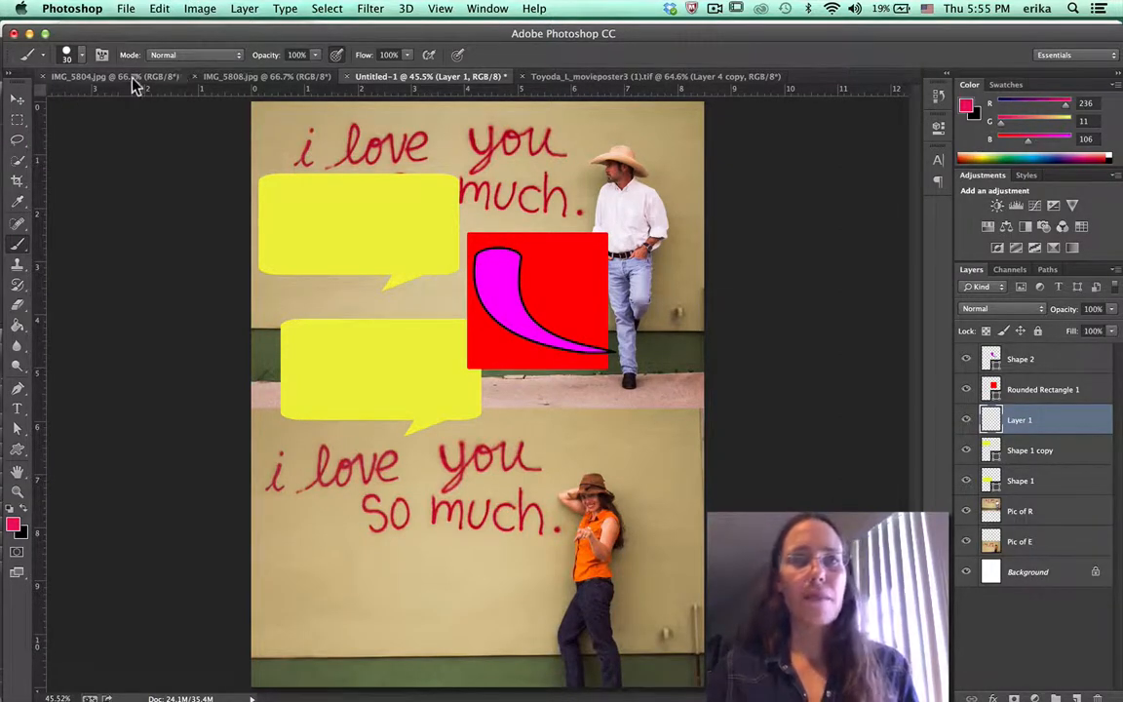
Step: Set the Rectangular Marquee style to Fixed Ratio and draw a 2:1 selection from the copied bubble across the red square
{"action": "left_click", "coordinate": [17, 119]}
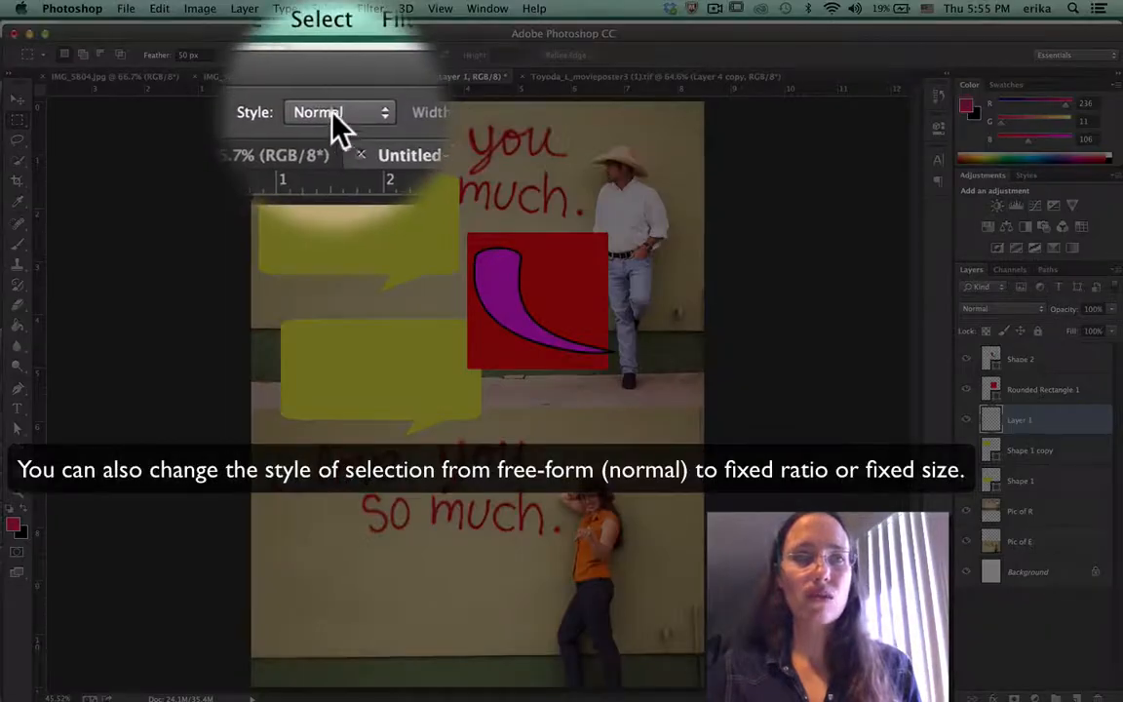
{"action": "left_click", "coordinate": [336, 55]}
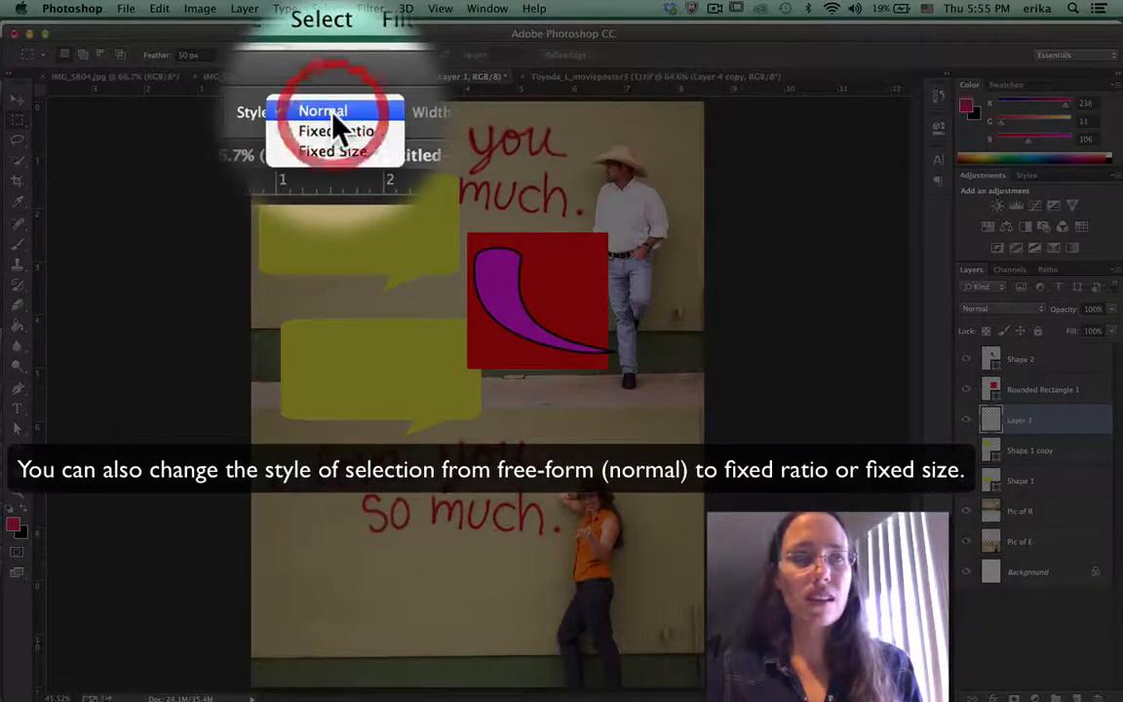
{"action": "left_click", "coordinate": [334, 118]}
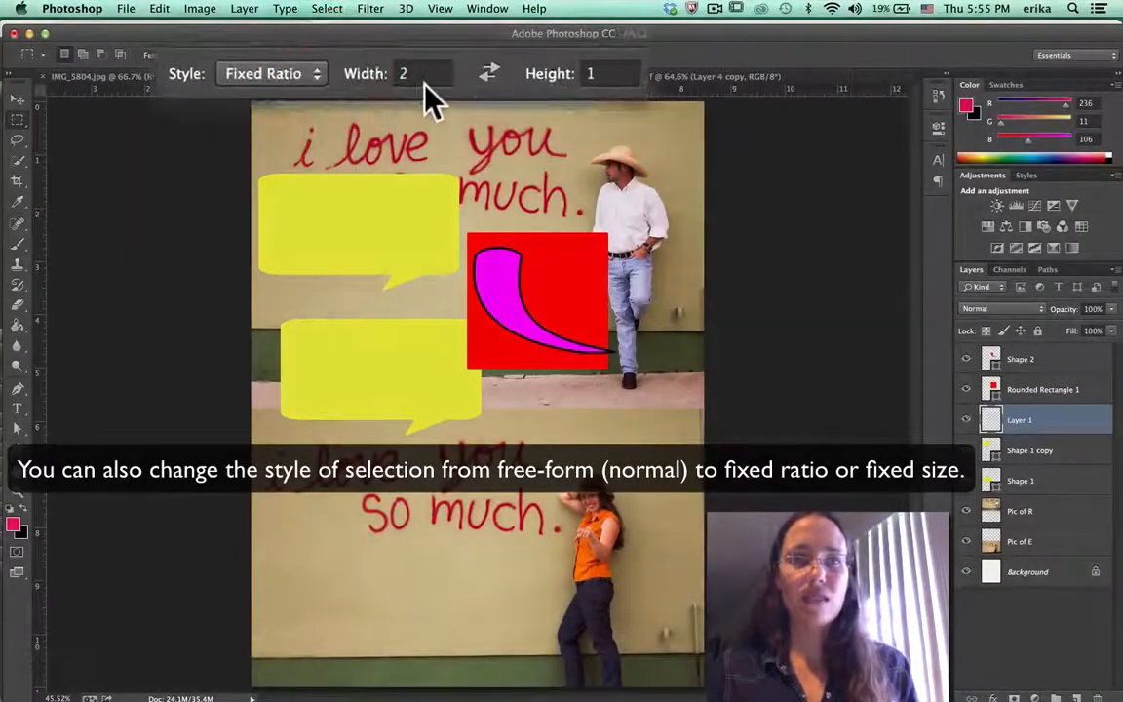
{"action": "left_click_drag", "start_coordinate": [329, 161], "coordinate": [579, 285]}
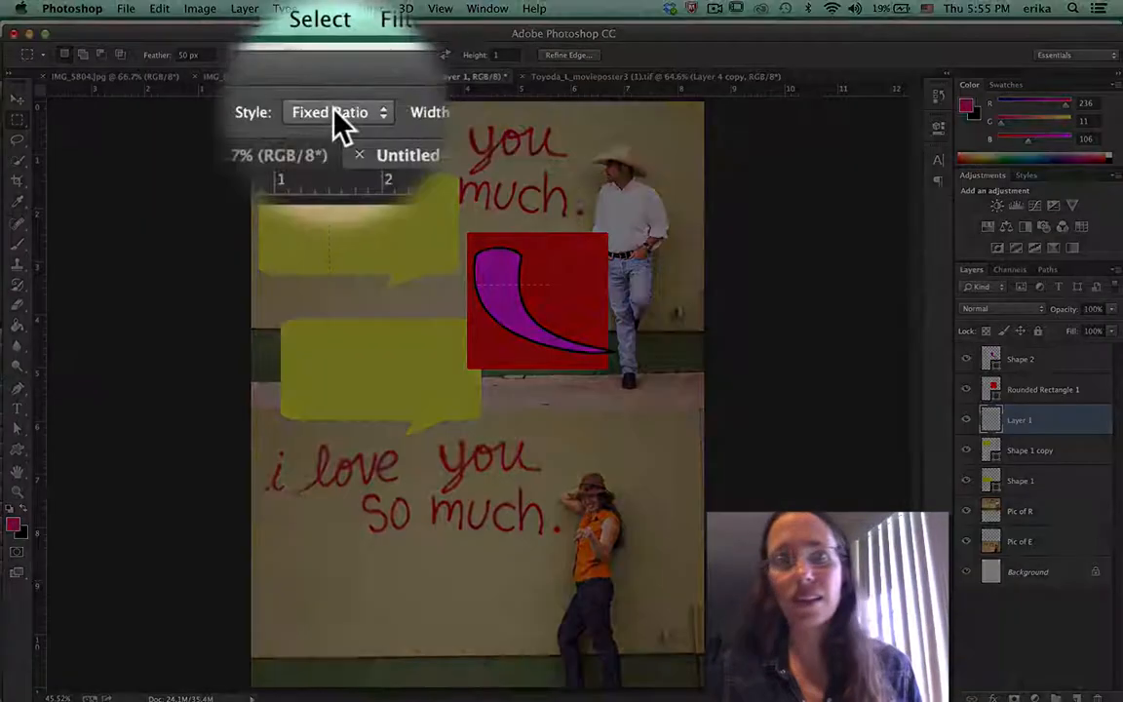
Step: Change the marquee style to Fixed Size and place a 1 in by 3 in selection over the red square's right part
{"action": "left_click", "coordinate": [336, 57]}
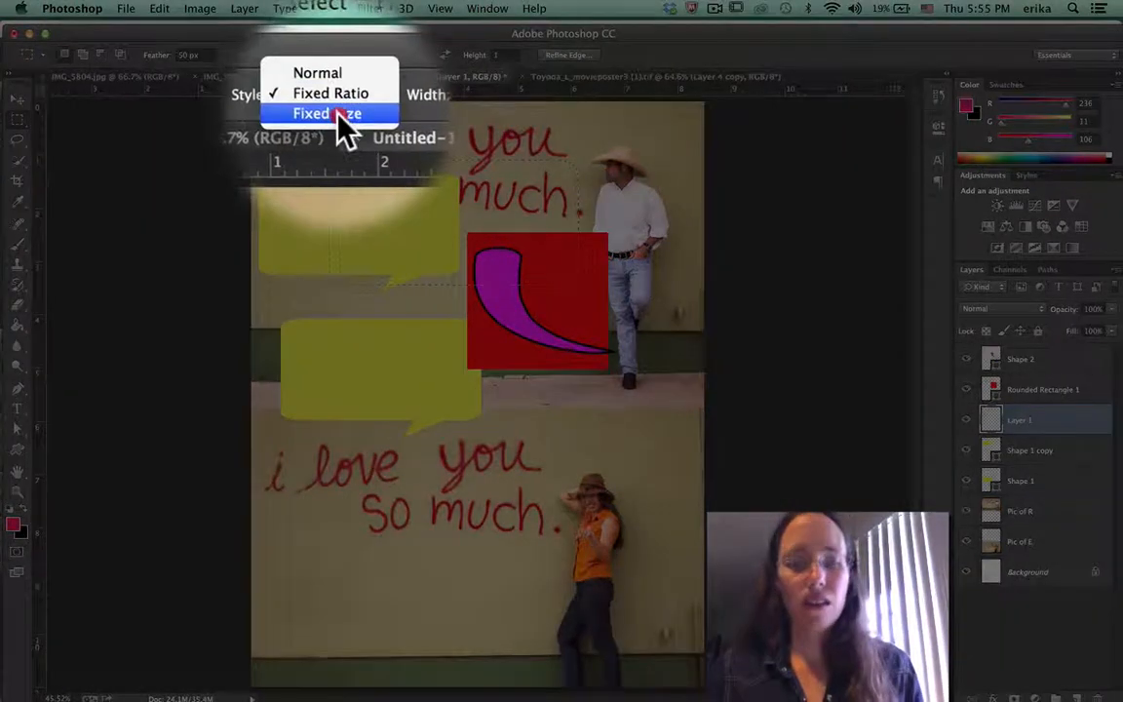
{"action": "left_click", "coordinate": [334, 67]}
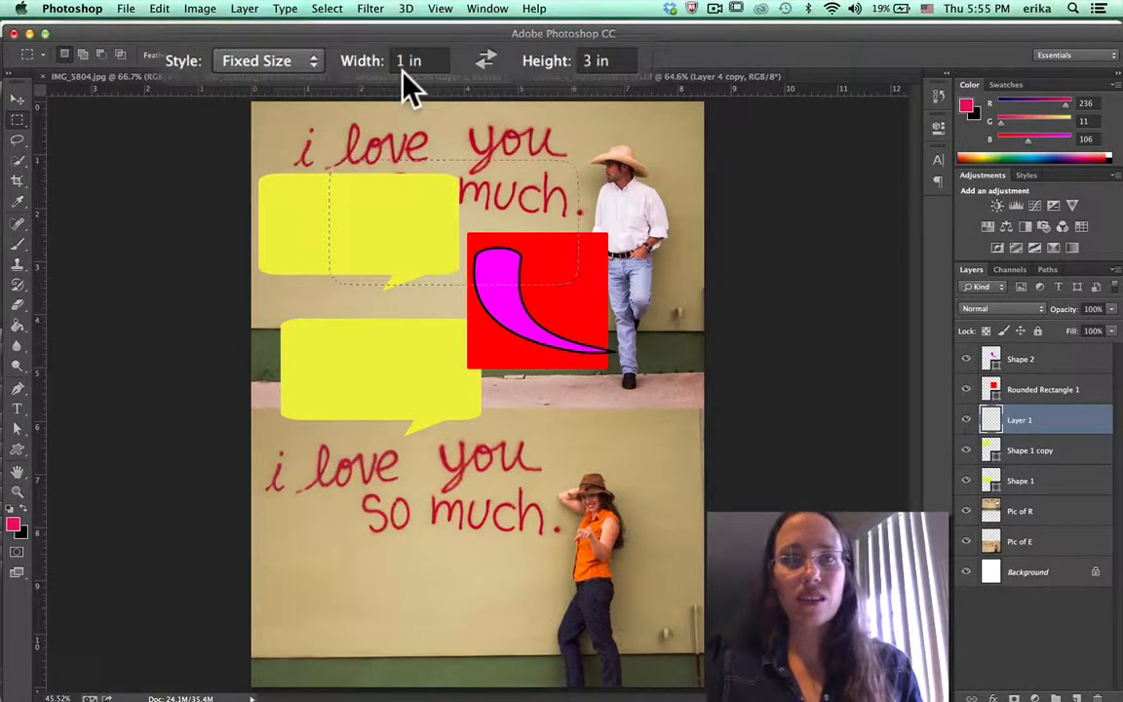
{"action": "left_click_drag", "start_coordinate": [316, 134], "coordinate": [549, 261]}
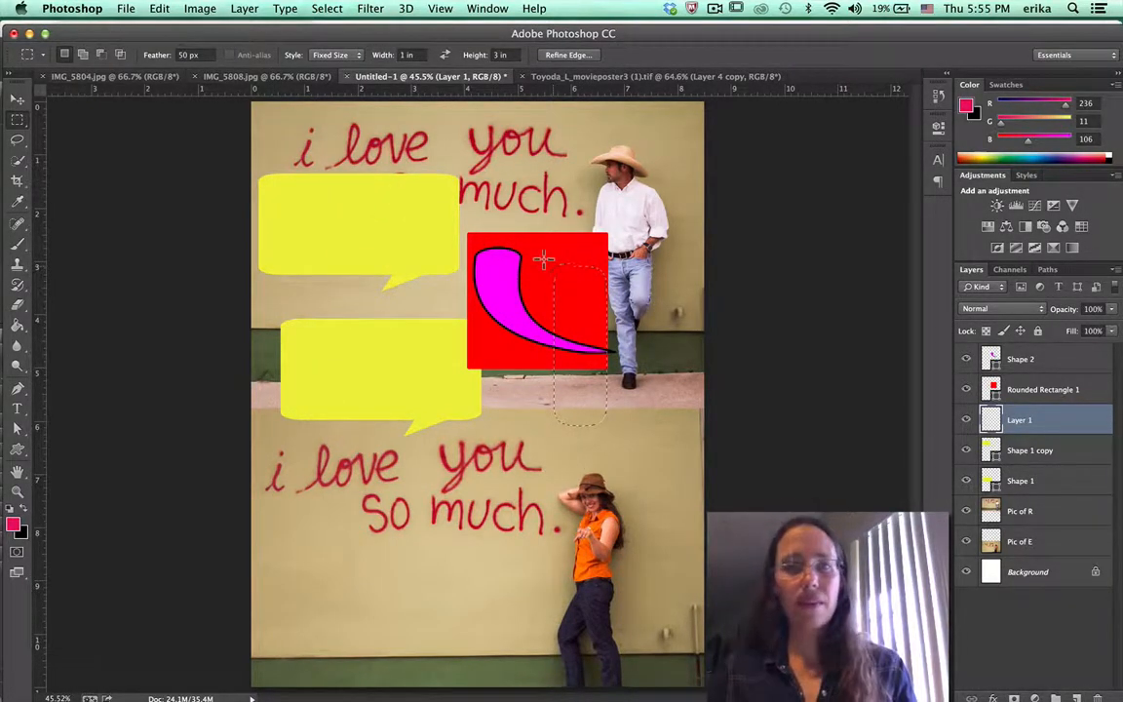
Step: Reset the feather to 0 px, deselect, and place a hard-edged 1 in by 3 in selection over the red square's right edge
{"action": "left_click", "coordinate": [182, 55]}
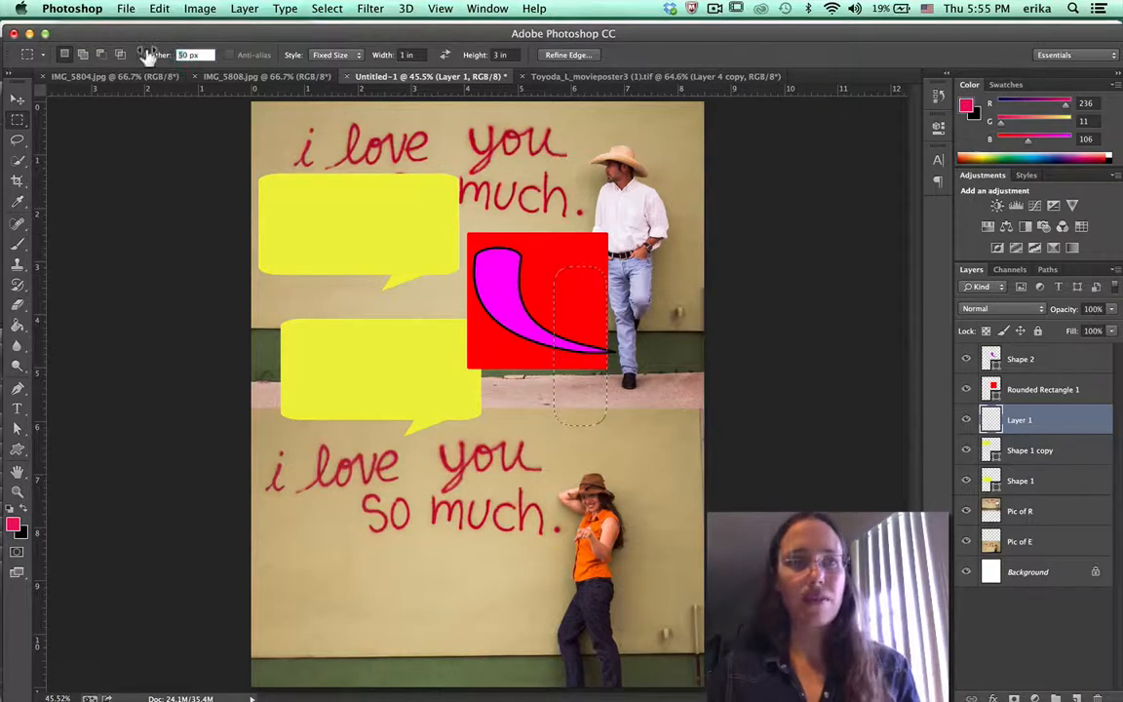
{"action": "key", "text": "BackSpace"}
{"action": "key", "text": "super+d"}
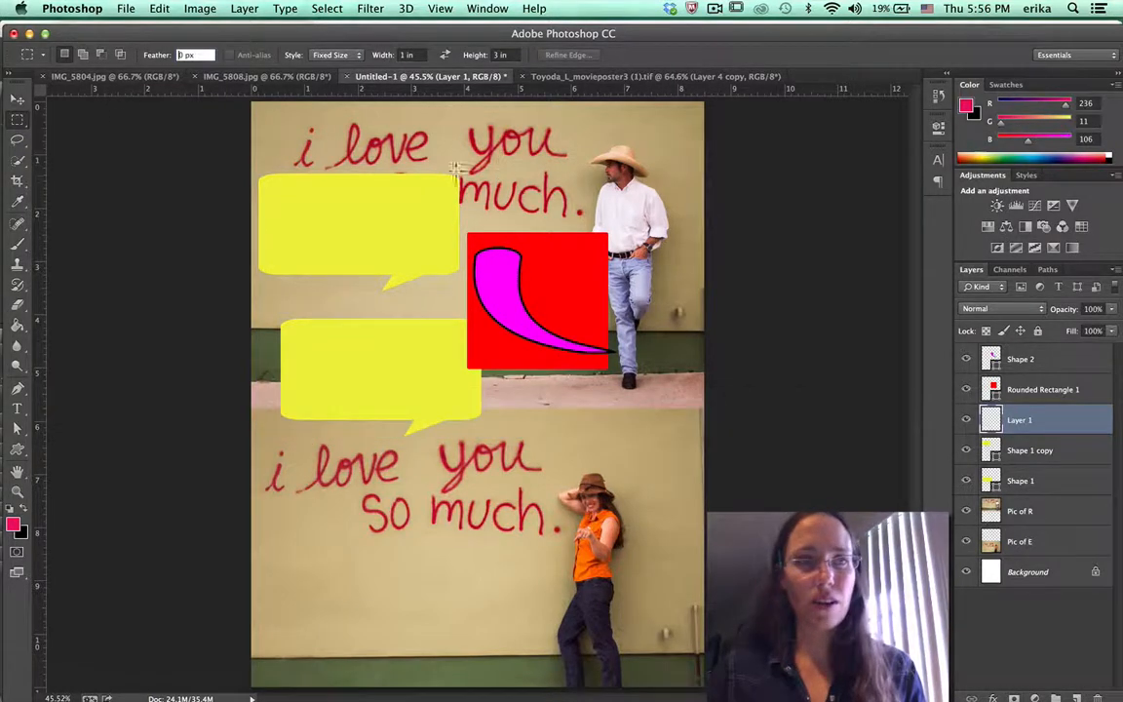
{"action": "left_click_drag", "start_coordinate": [410, 161], "coordinate": [569, 282]}
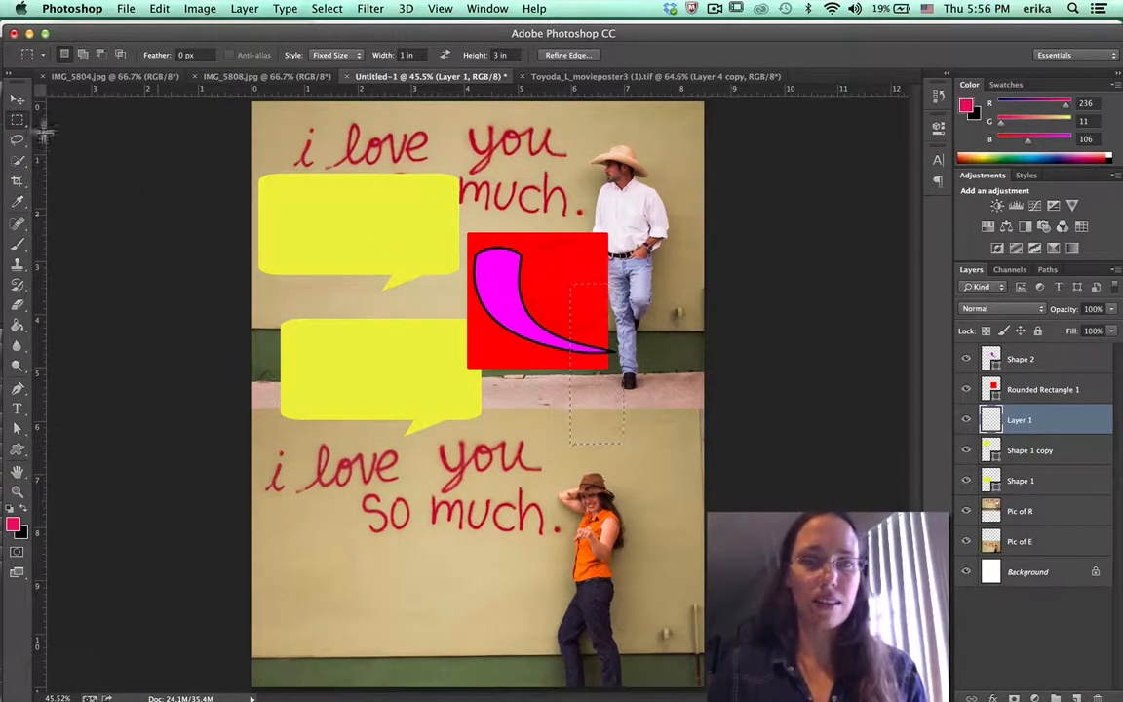
Step: With the Elliptical Marquee, subtract an ellipse from the selection's upper left and add an ellipse at its lower left
{"action": "left_click_drag", "start_coordinate": [20, 120], "coordinate": [46, 130]}
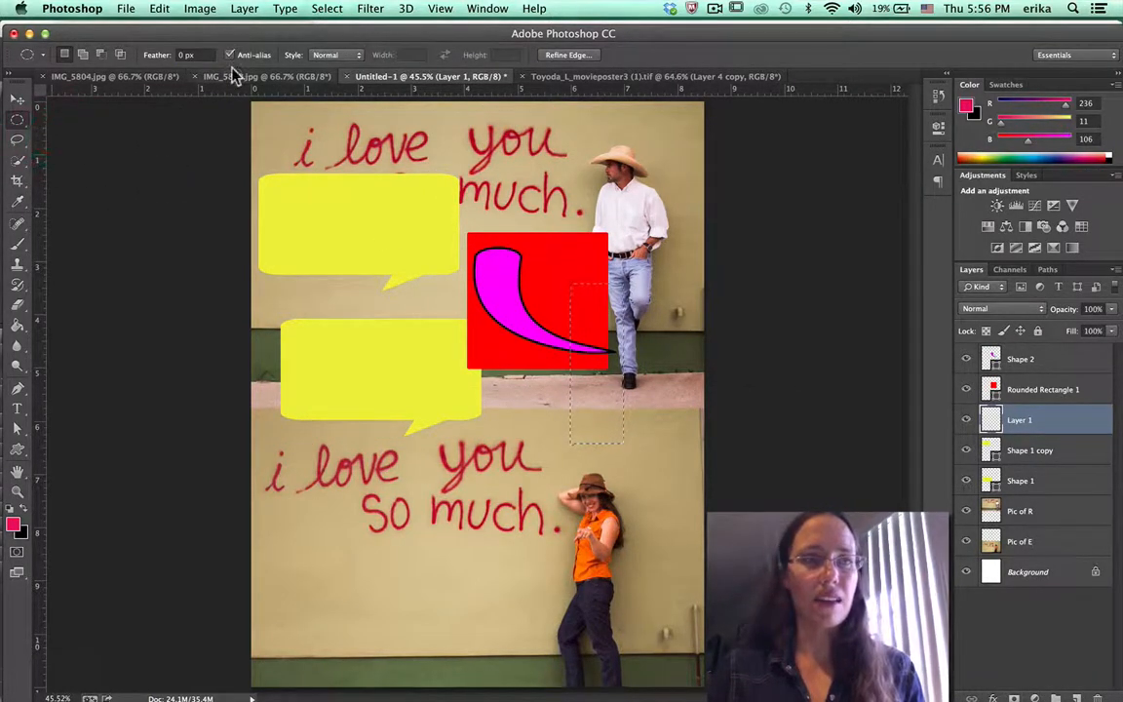
{"action": "left_click", "coordinate": [98, 55]}
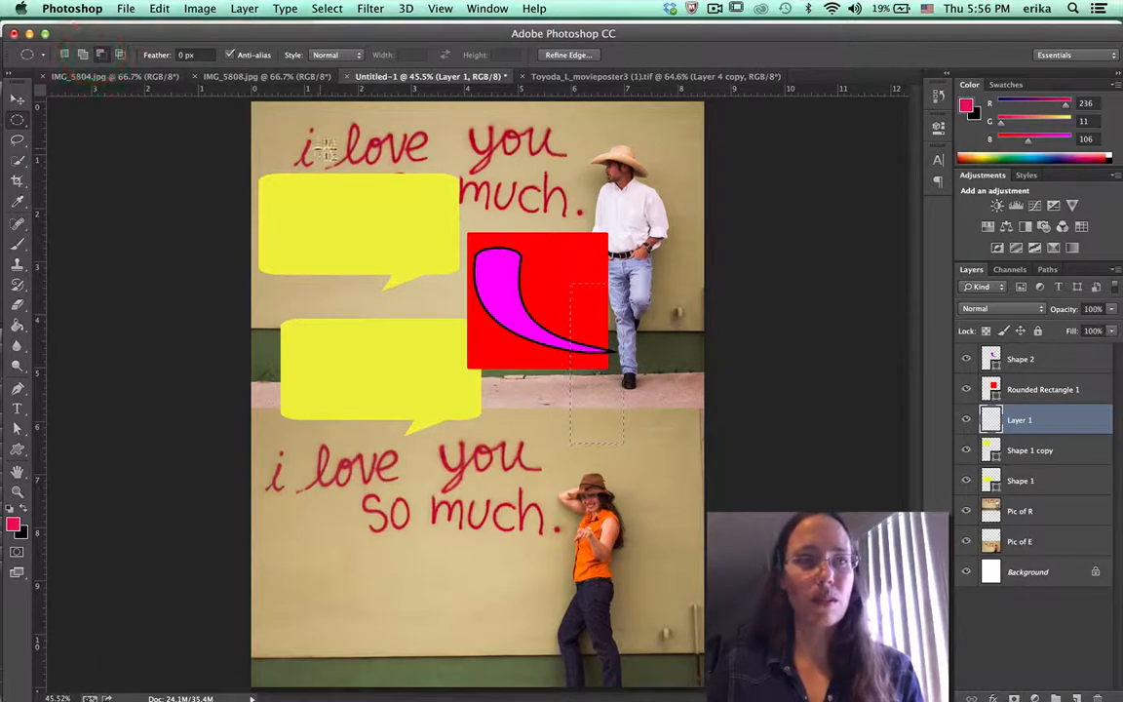
{"action": "left_click_drag", "start_coordinate": [499, 220], "coordinate": [597, 321]}
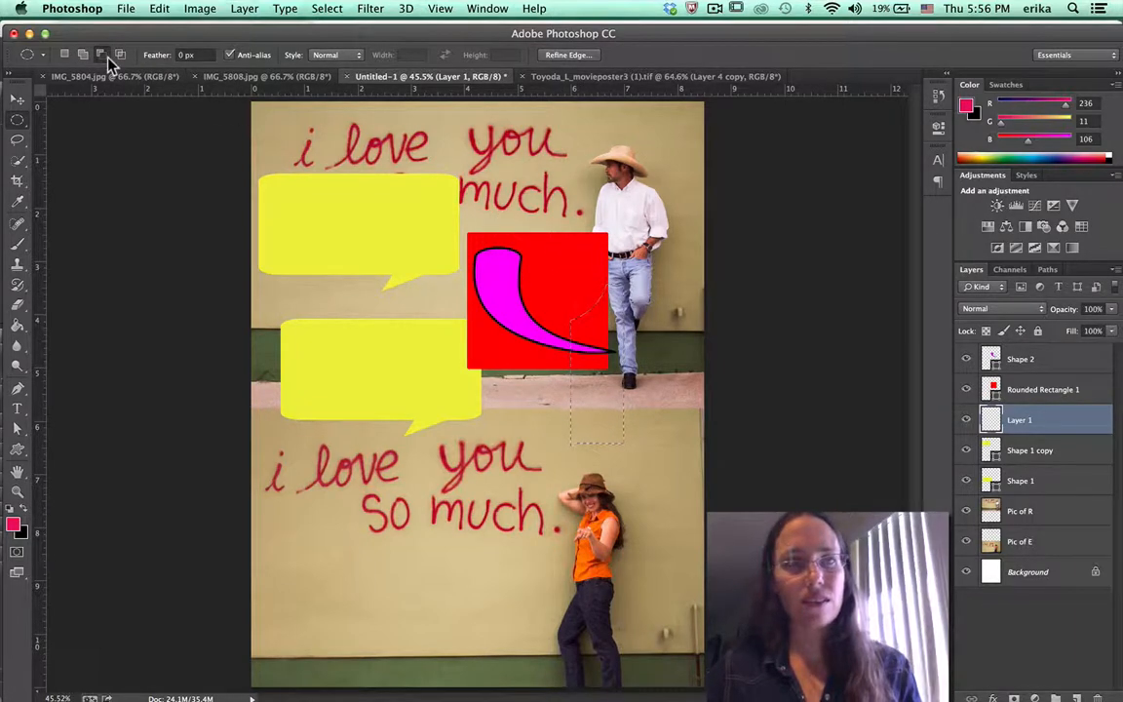
{"action": "left_click", "coordinate": [83, 54]}
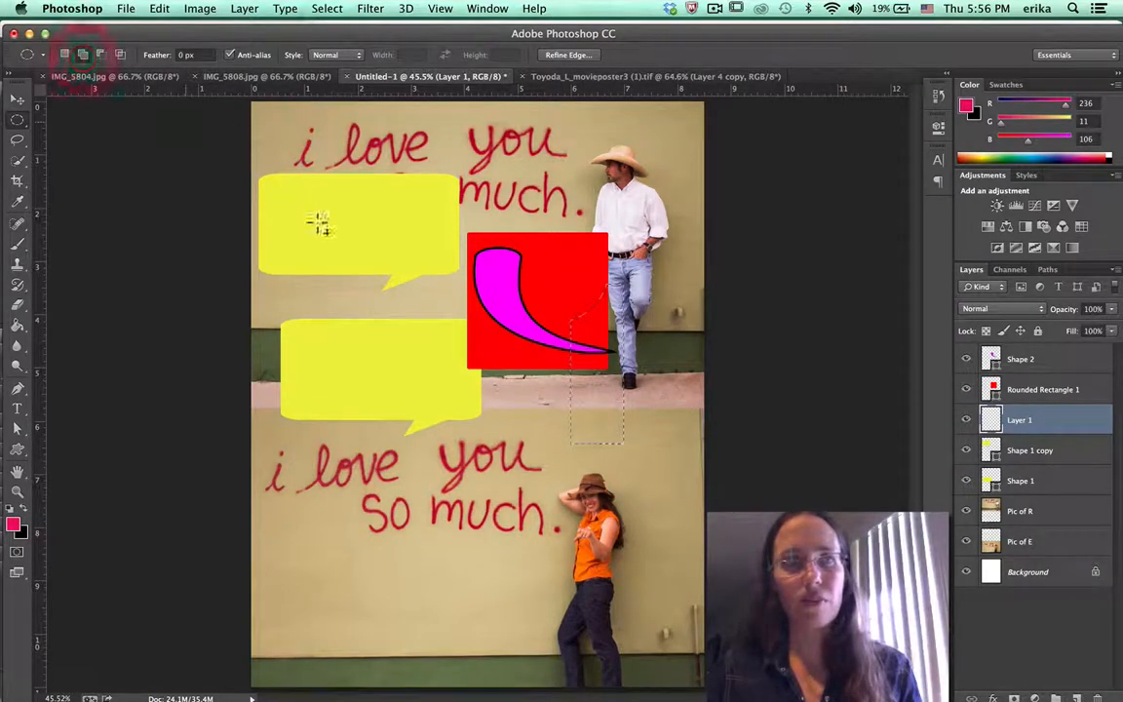
{"action": "left_click_drag", "start_coordinate": [453, 357], "coordinate": [604, 432]}
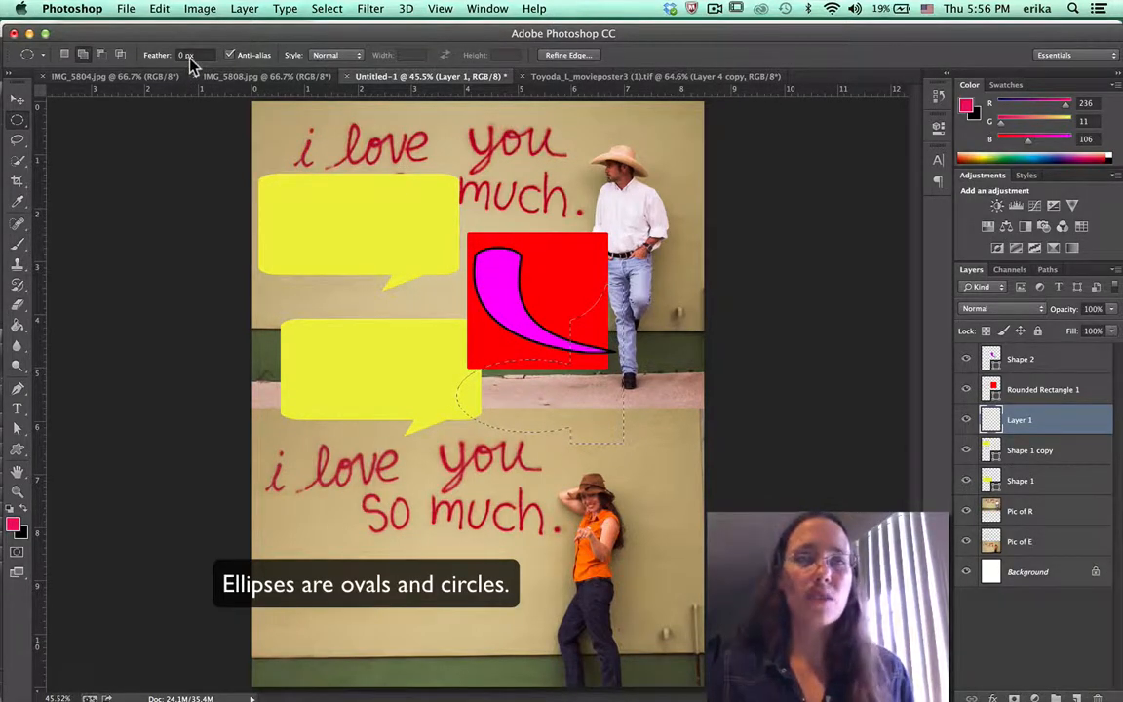
Step: Clear the combined selection and draw a new perfect-circle selection spanning both yellow bubbles and the red square
{"action": "scroll", "coordinate": [192, 65], "scroll_direction": "down", "scroll_amount": 1}
{"action": "scroll", "coordinate": [298, 228], "scroll_direction": "up", "scroll_amount": 2}
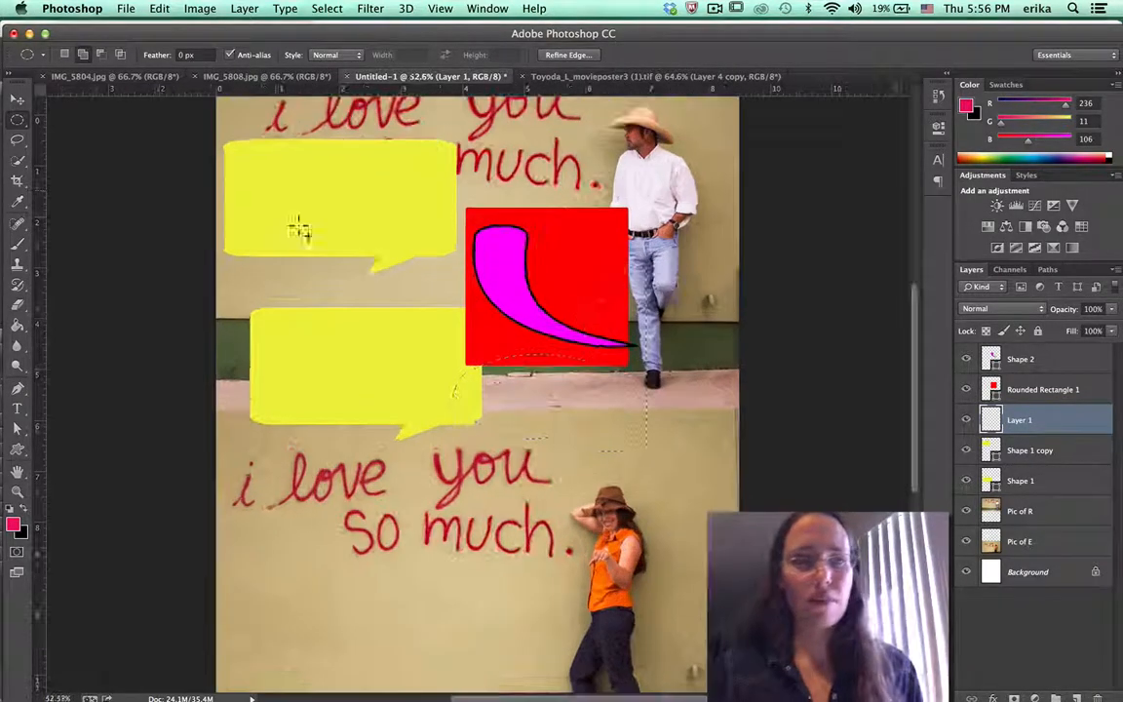
{"action": "left_click", "coordinate": [66, 55]}
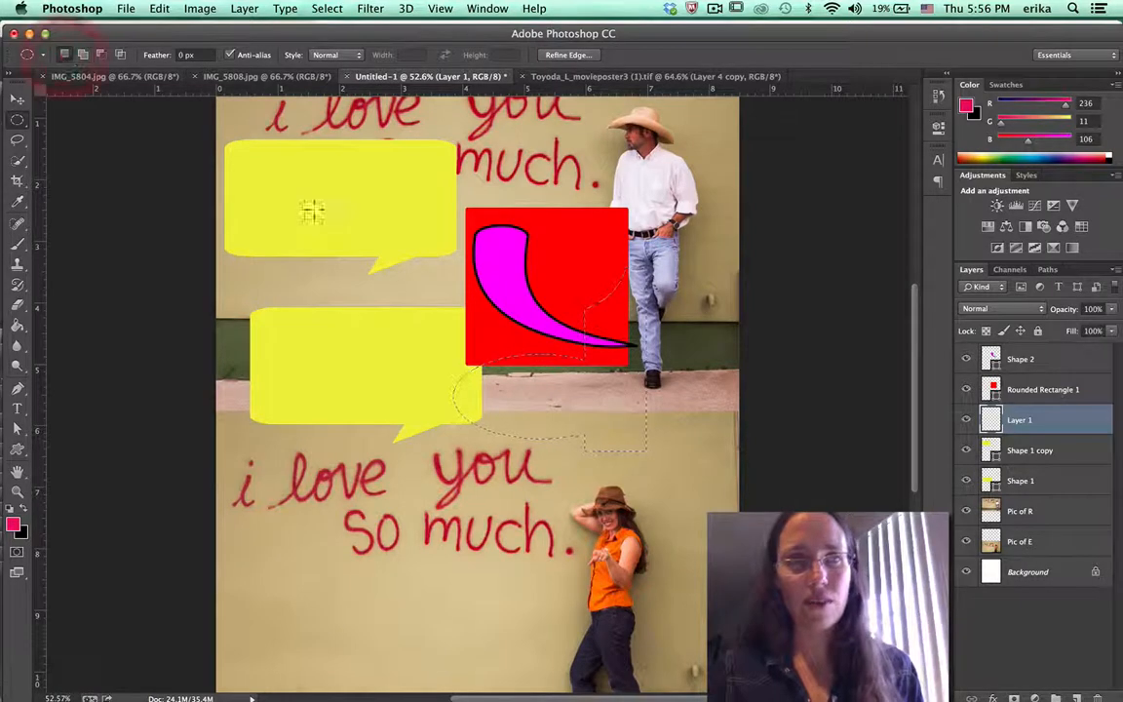
{"action": "left_click", "coordinate": [358, 232]}
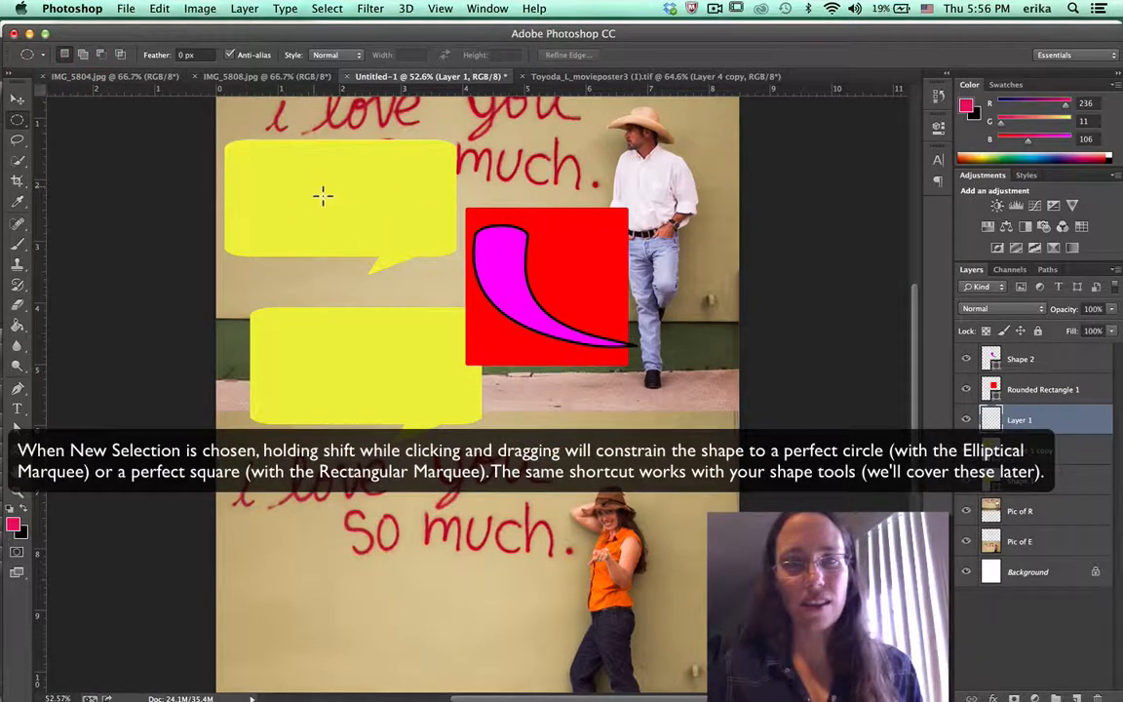
{"action": "left_click_drag", "start_coordinate": [321, 195], "coordinate": [517, 411]}
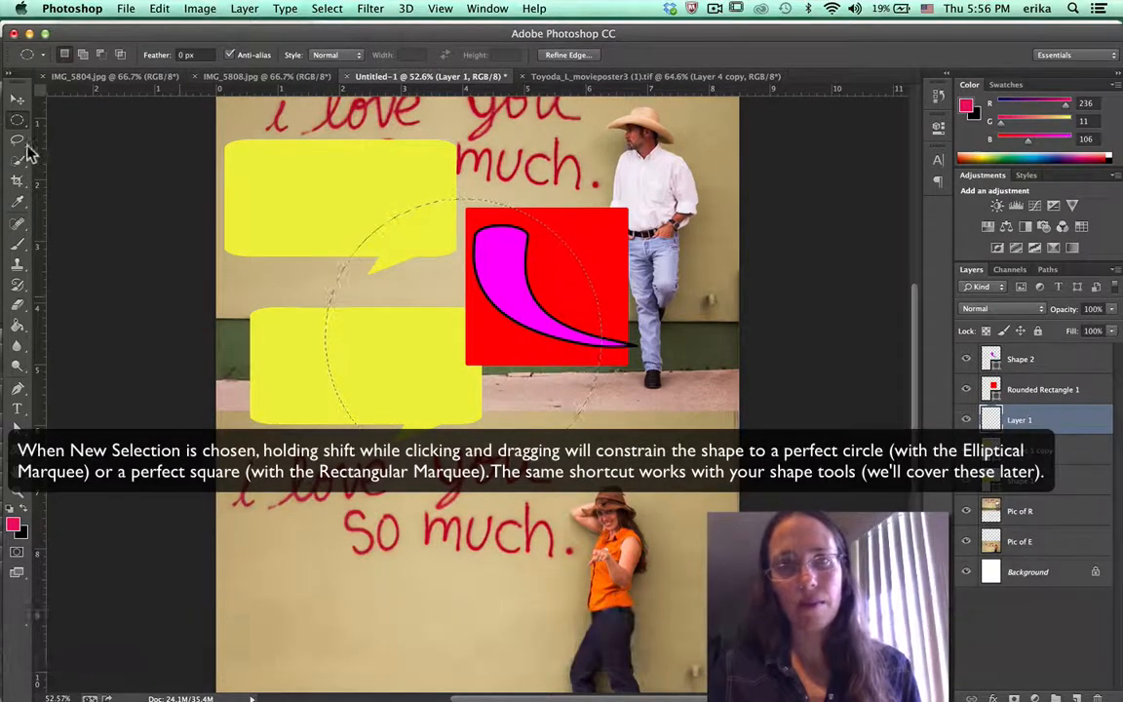
Step: Replace the circle with a fixed-size 1 in by 3 in Rectangular Marquee selection crossing both yellow bubbles
{"action": "left_click", "coordinate": [17, 119]}
{"action": "left_click", "coordinate": [61, 114]}
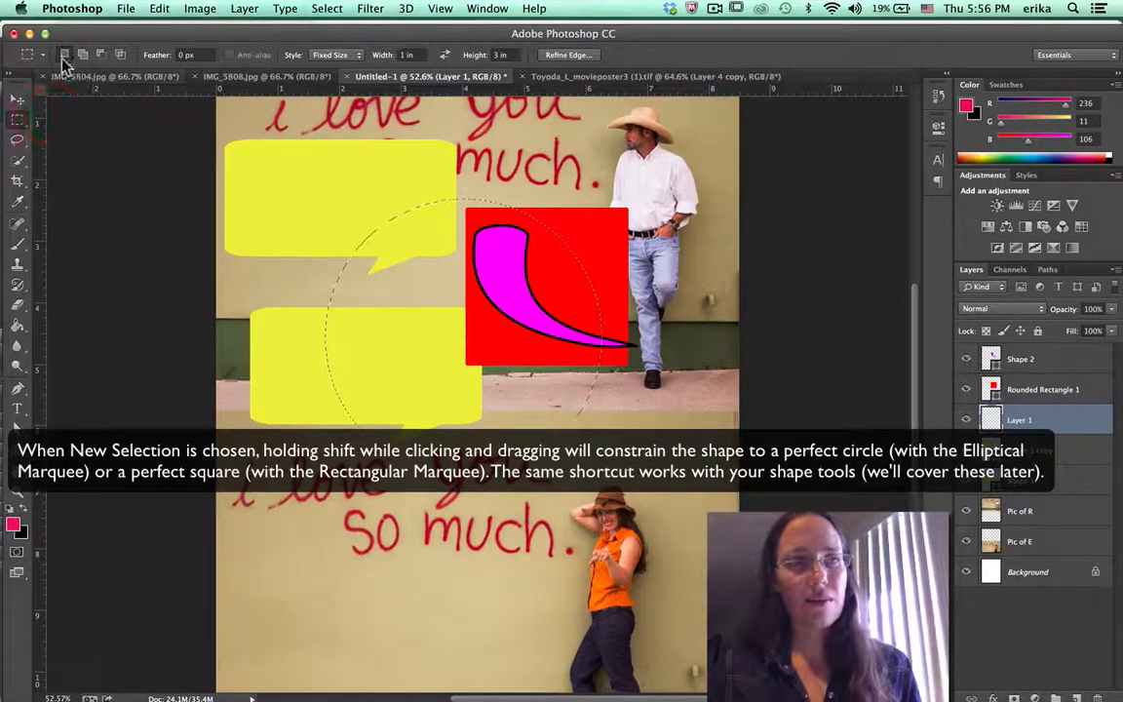
{"action": "left_click", "coordinate": [313, 198]}
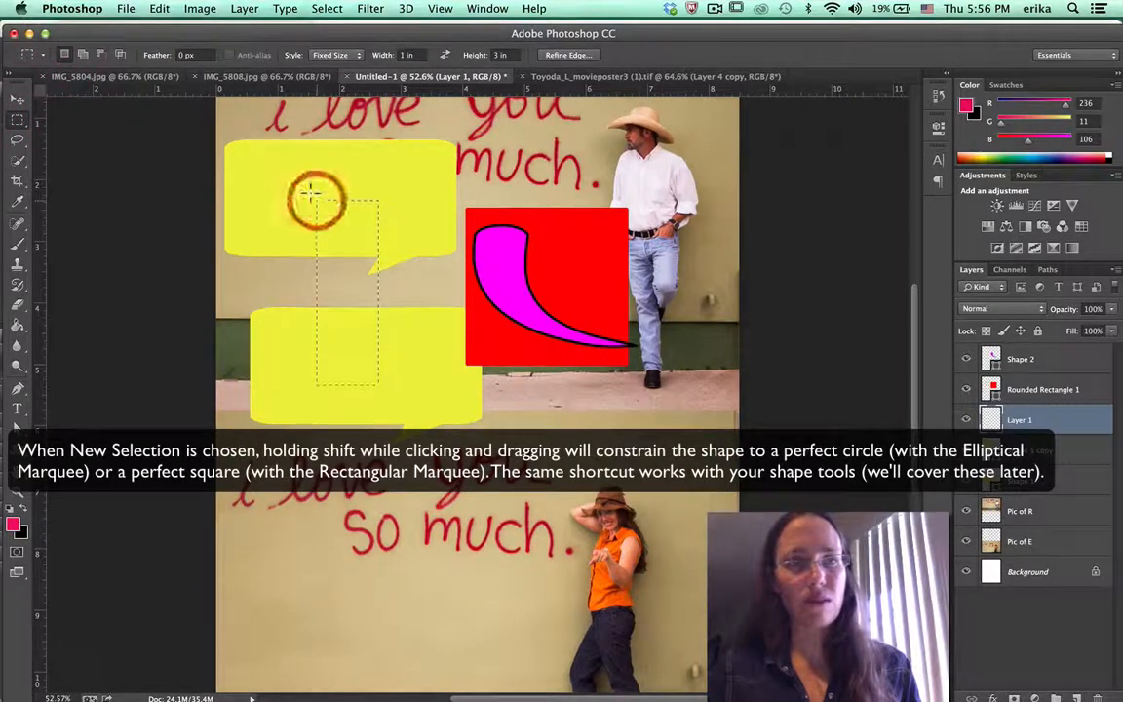
Step: Set the marquee style to Normal, draw a perfect-square selection between the yellow bubbles beside the red square, and deselect it
{"action": "left_click", "coordinate": [336, 56]}
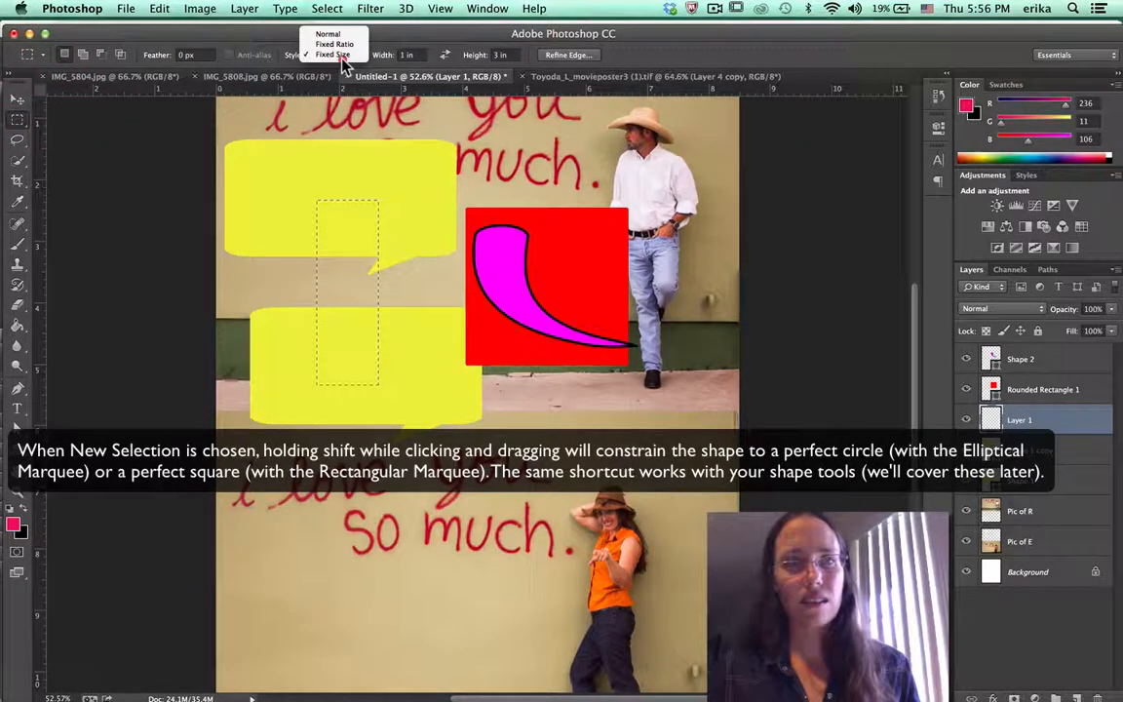
{"action": "left_click", "coordinate": [328, 34]}
{"action": "left_click", "coordinate": [382, 221]}
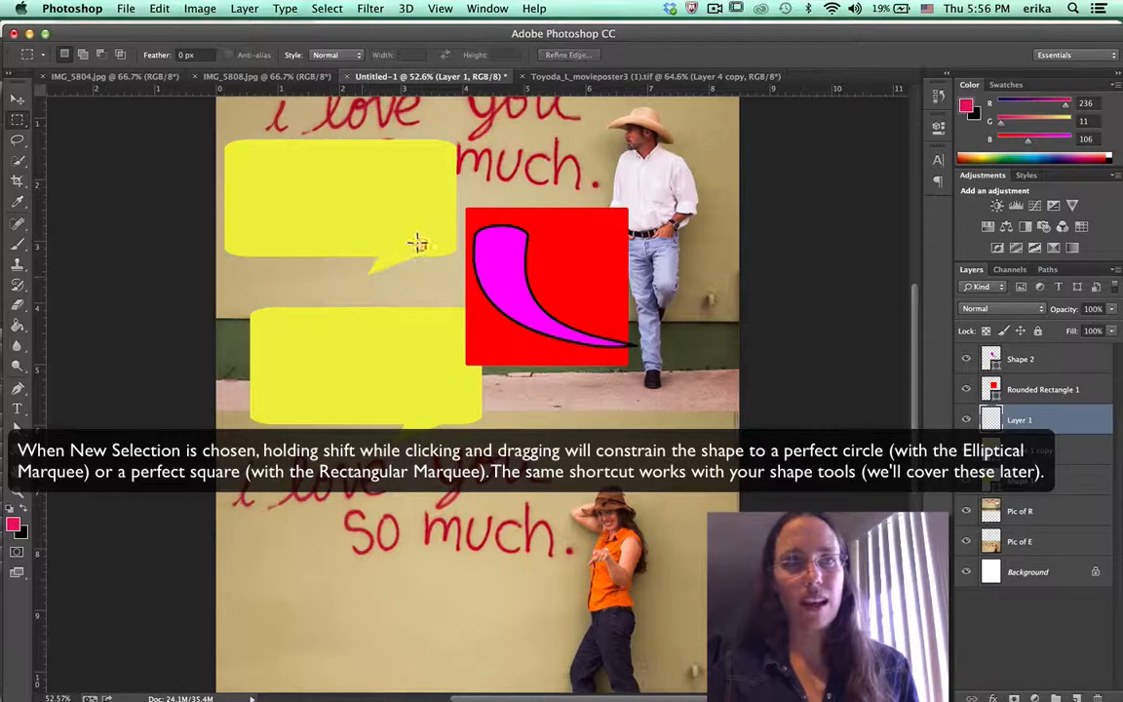
{"action": "left_click_drag", "start_coordinate": [343, 209], "coordinate": [460, 328]}
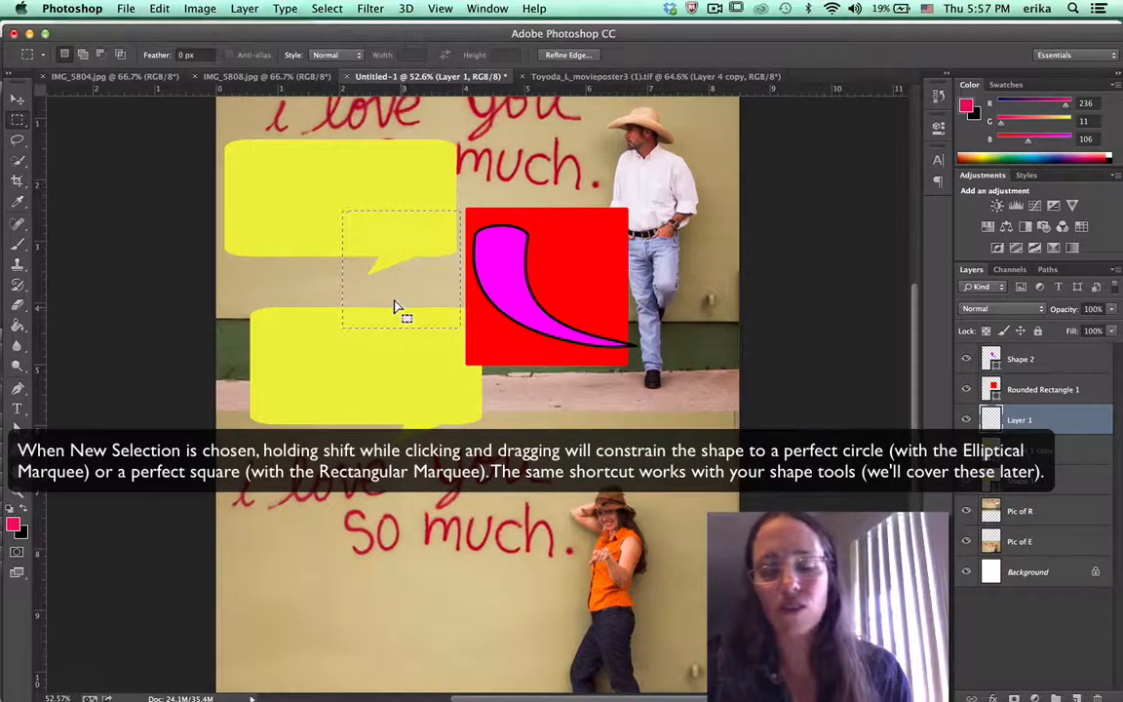
{"action": "key", "text": "super+d"}
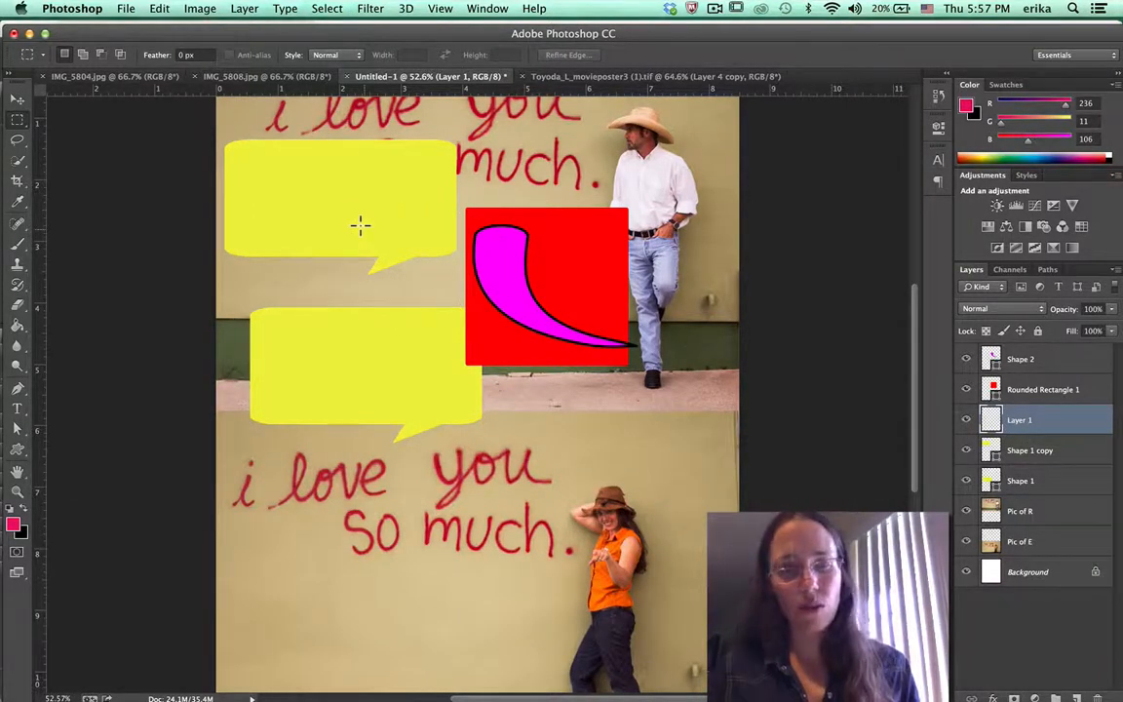
Step: Draw rectangular selections outward from their centers, between the yellow bubbles and over the lower bubble, and clear each one
{"action": "key", "text": "shift"}
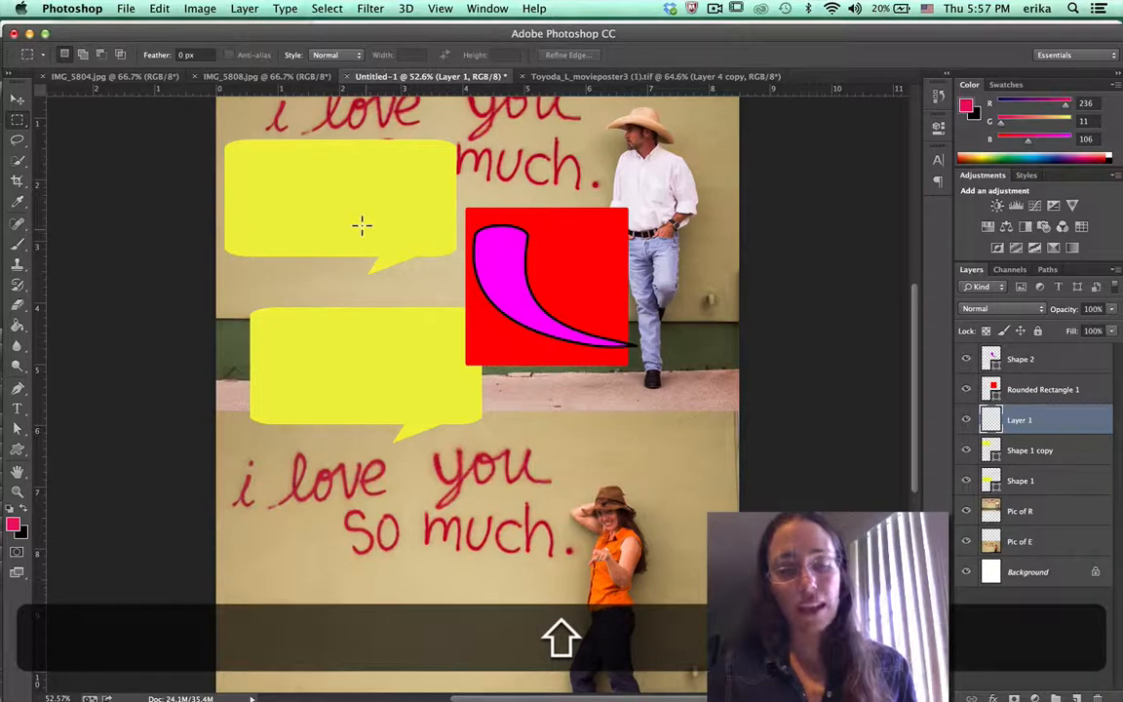
{"action": "key", "text": "alt"}
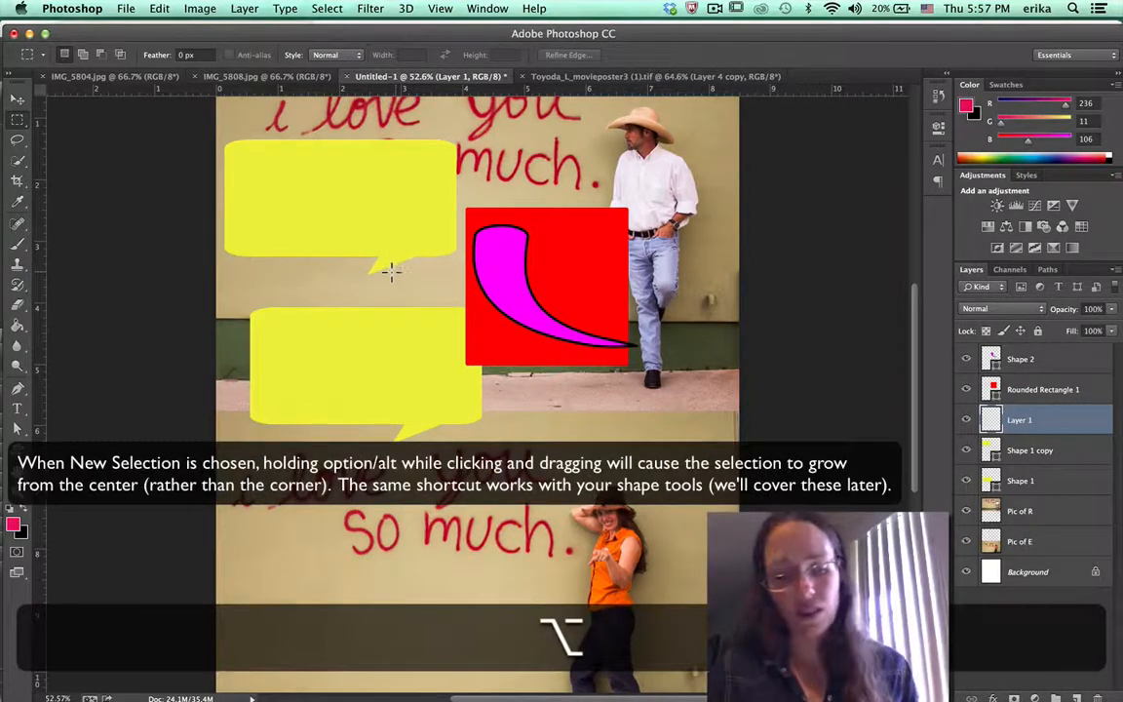
{"action": "left_click_drag", "start_coordinate": [391, 273], "coordinate": [463, 252]}
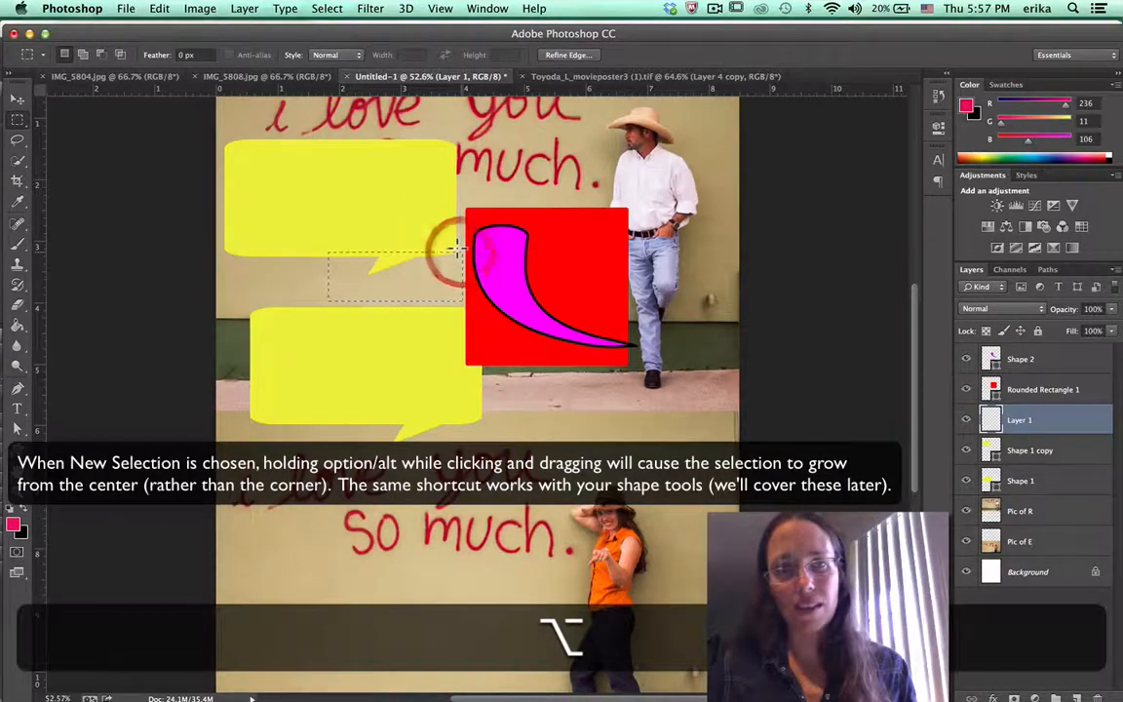
{"action": "left_click_drag", "start_coordinate": [340, 238], "coordinate": [508, 390]}
{"action": "left_click", "coordinate": [558, 386]}
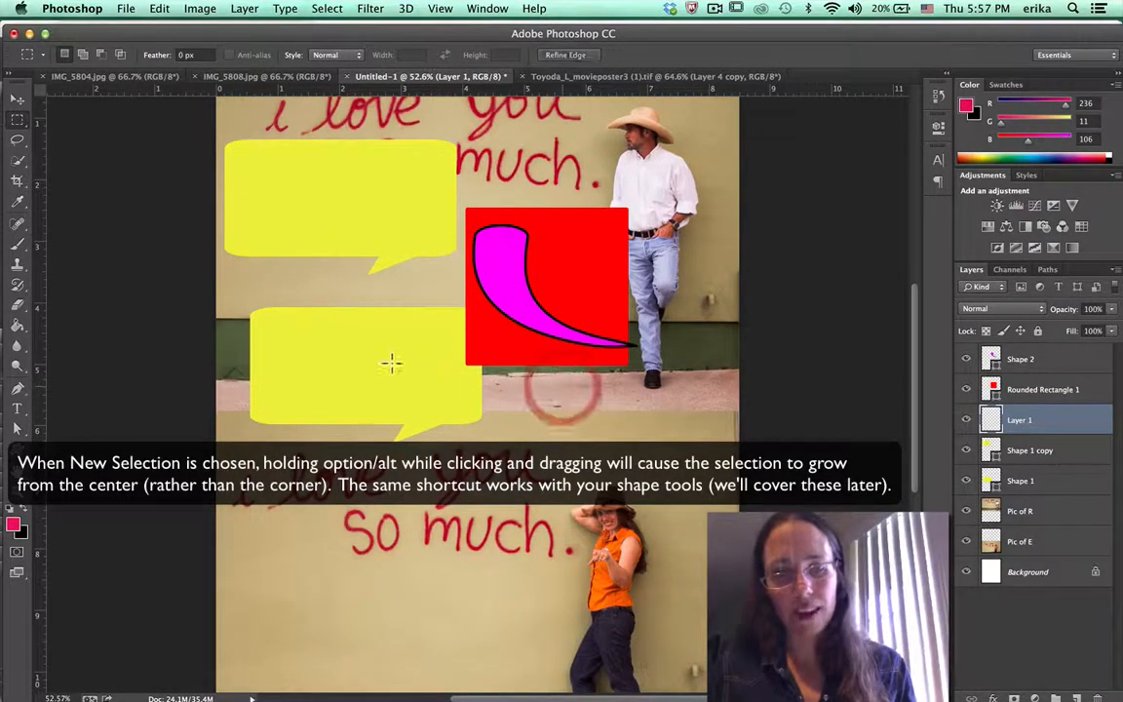
{"action": "left_click_drag", "start_coordinate": [389, 362], "coordinate": [510, 289]}
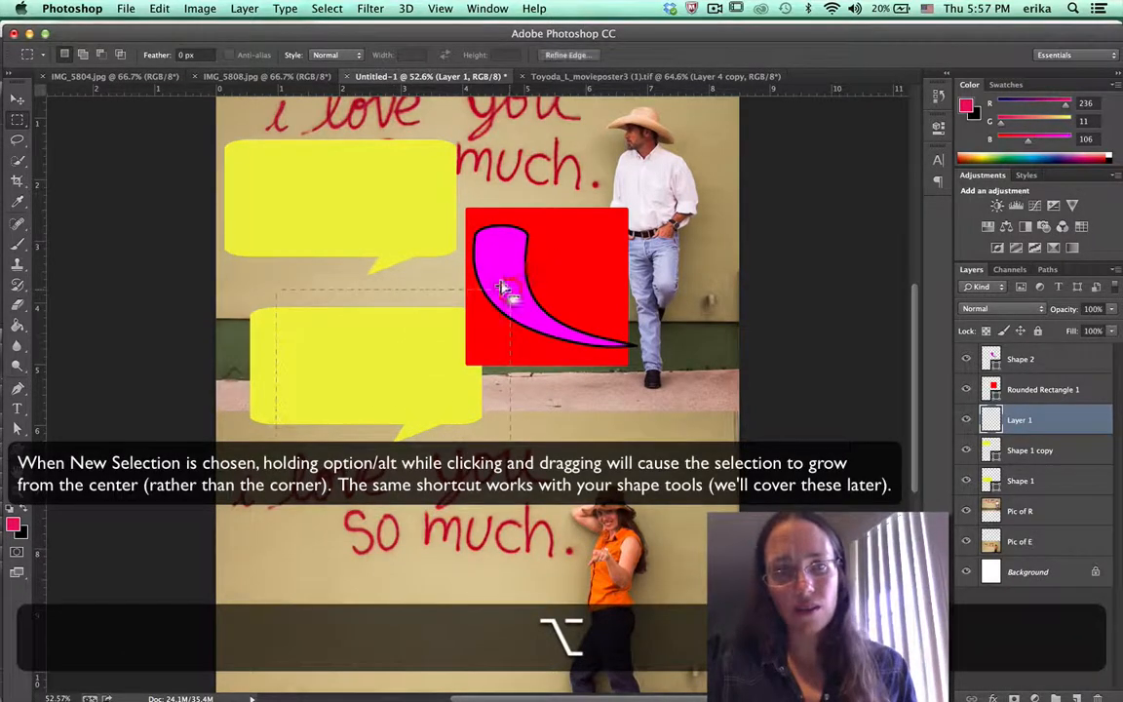
{"action": "left_click_drag", "start_coordinate": [429, 262], "coordinate": [616, 433]}
{"action": "left_click", "coordinate": [329, 309]}
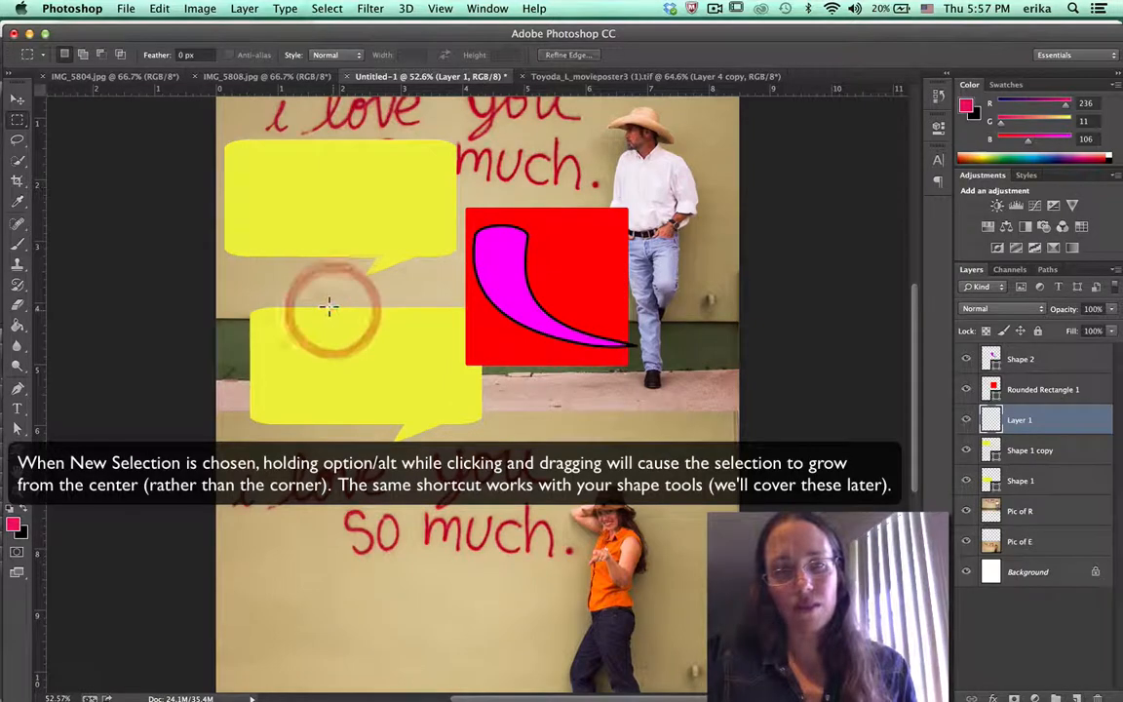
Step: Draw a perfect-square selection outward from its center across both yellow bubbles and the red square's edge, and clear it
{"action": "key", "text": "shift"}
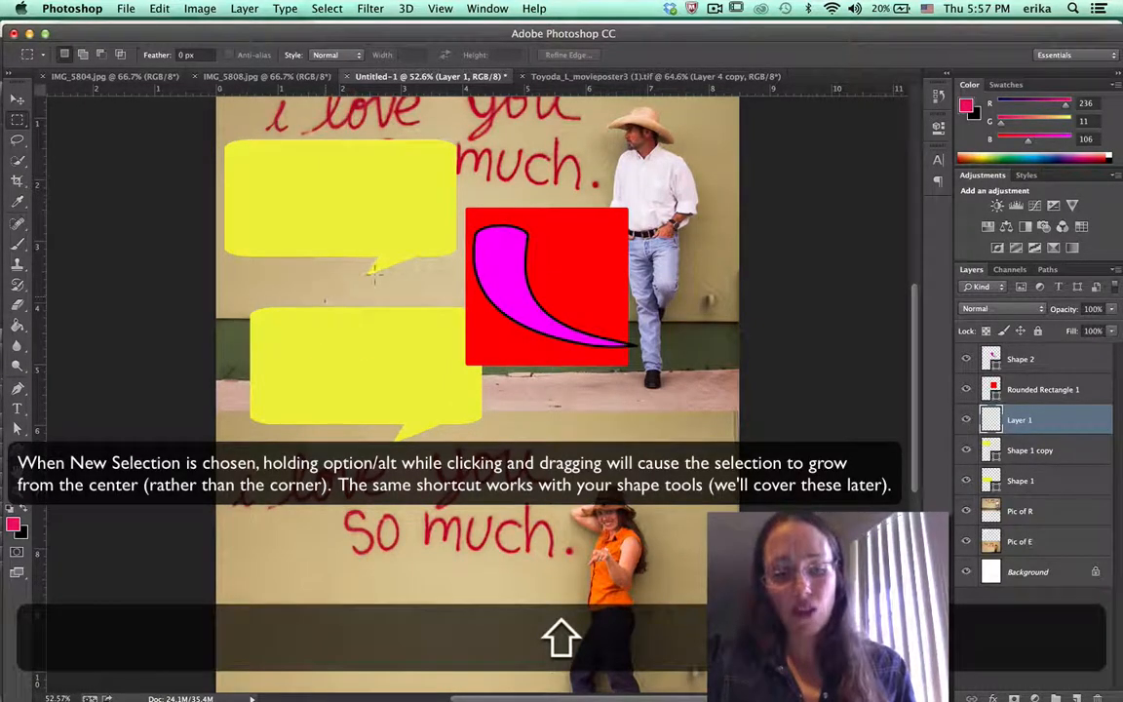
{"action": "key", "text": "alt"}
{"action": "left_click_drag", "start_coordinate": [395, 263], "coordinate": [254, 158]}
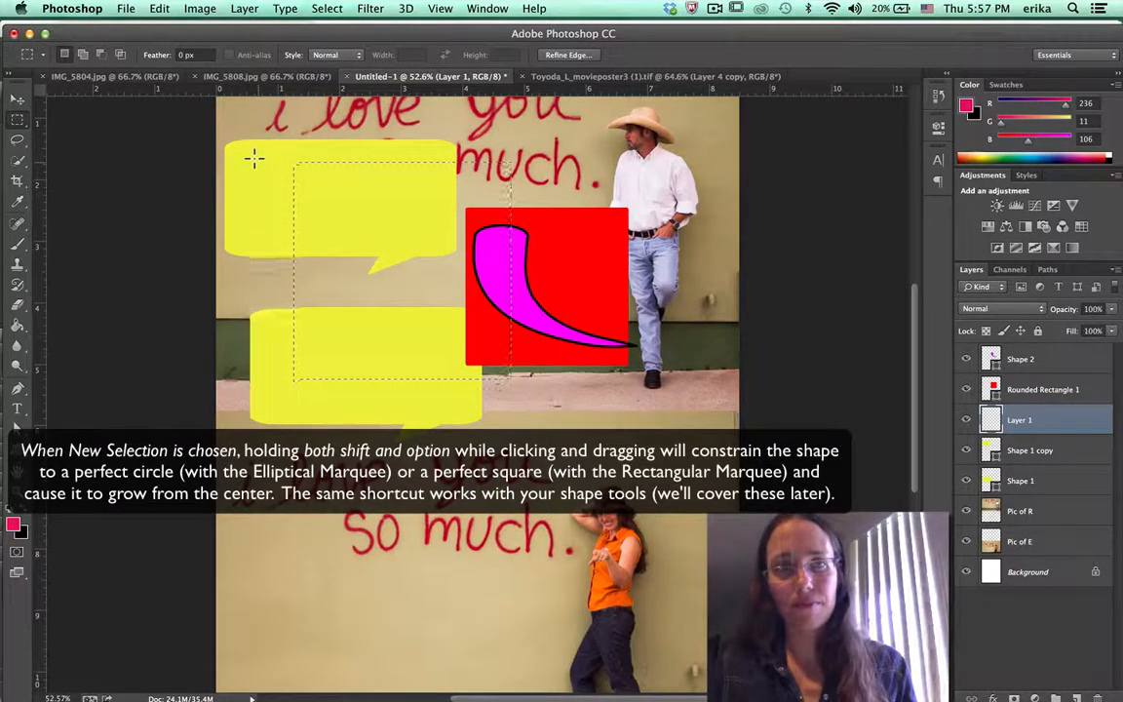
{"action": "left_click", "coordinate": [254, 158]}
Step: With the Lasso Tool, draw a closed free-form selection winding through both bubbles, the red square and the lower lettering, and deselect it
{"action": "left_click", "coordinate": [19, 143]}
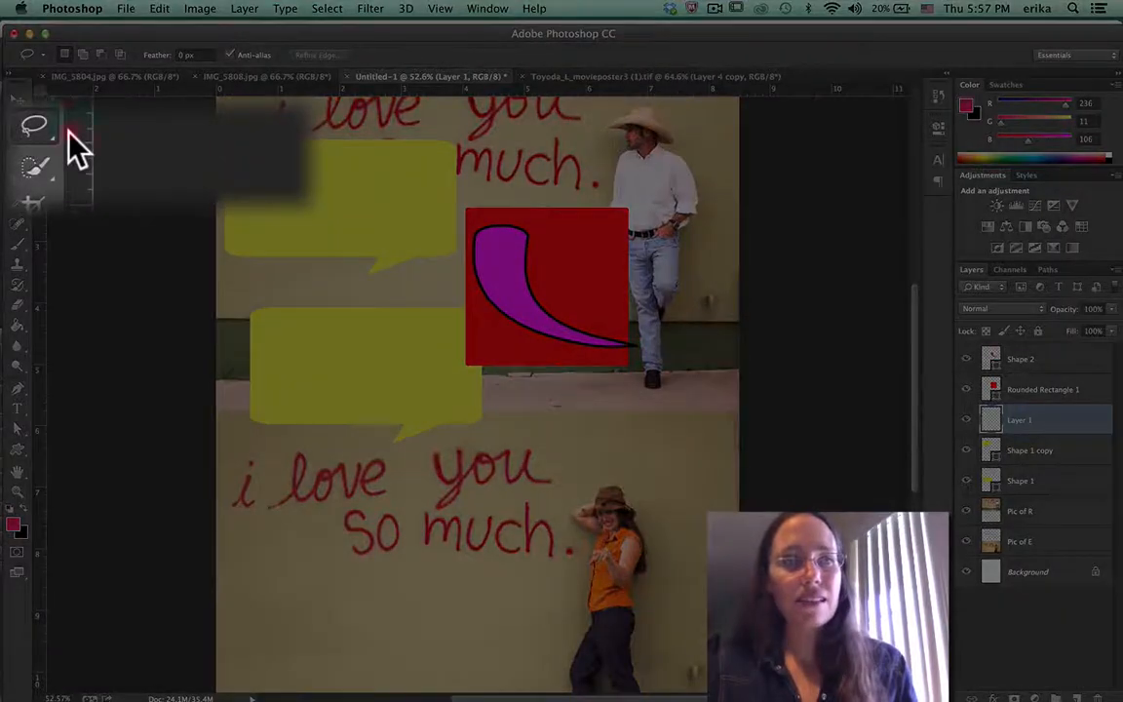
{"action": "left_click", "coordinate": [20, 144]}
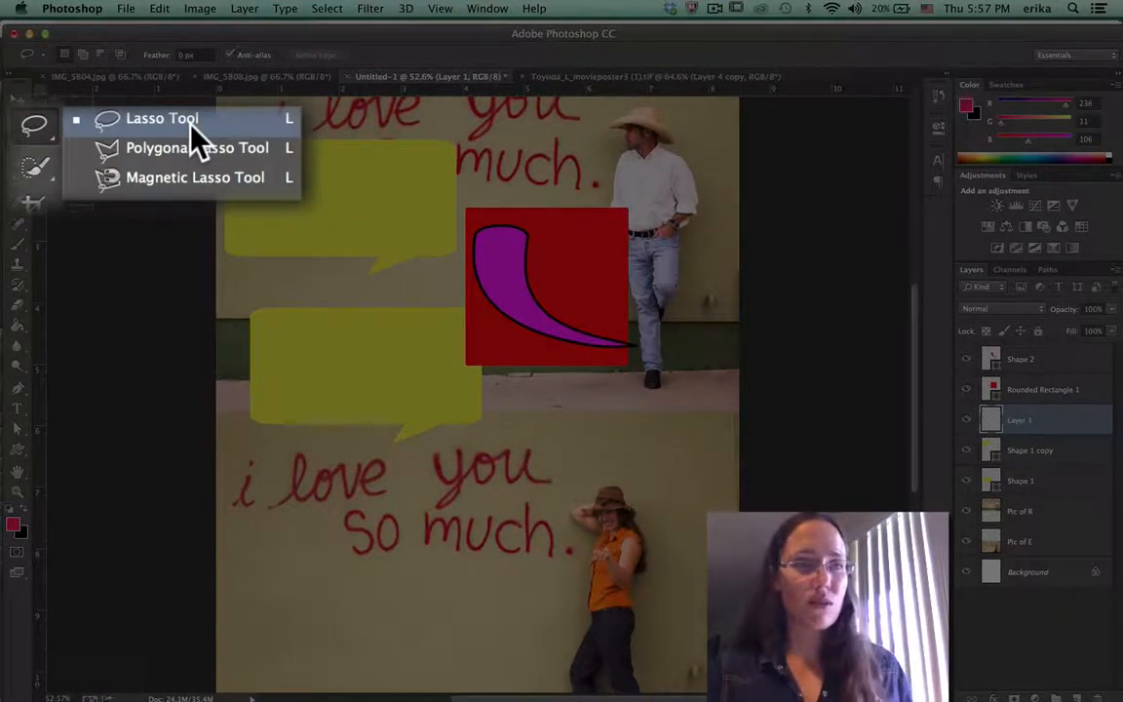
{"action": "left_click", "coordinate": [191, 125]}
{"action": "left_click", "coordinate": [43, 122]}
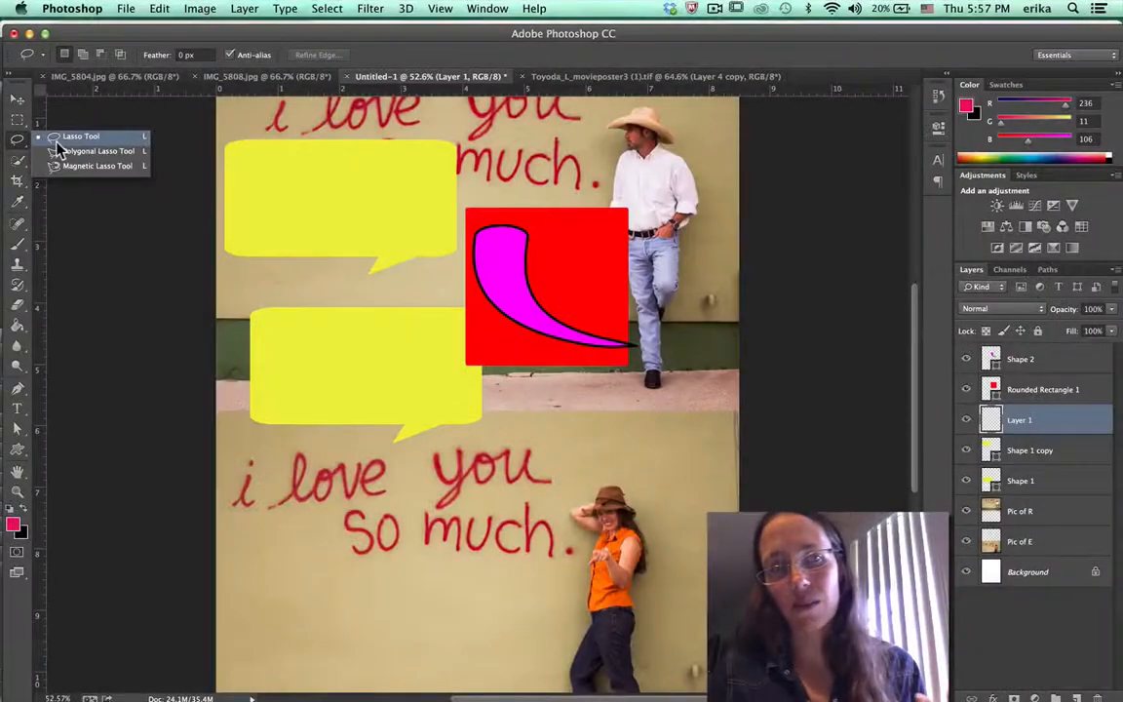
{"action": "left_click", "coordinate": [61, 136]}
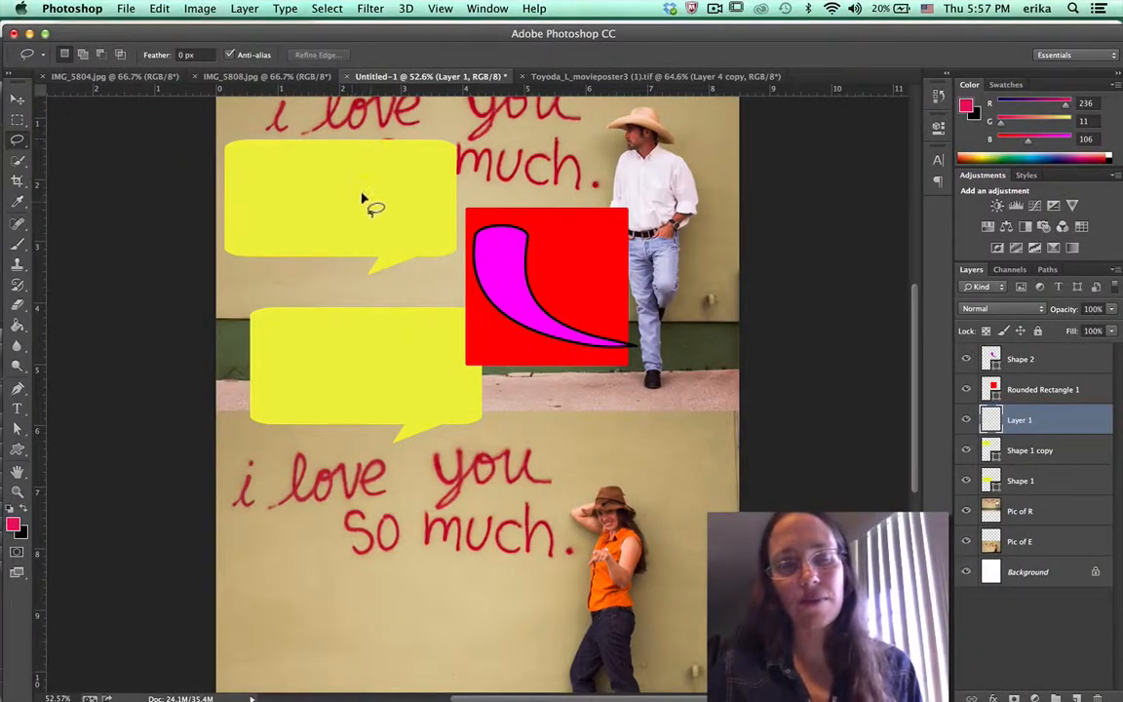
{"action": "mouse_move", "coordinate": [366, 201]}
{"action": "left_mouse_down"}
{"action": "mouse_move", "coordinate": [418, 149]}
{"action": "mouse_move", "coordinate": [460, 176]}
{"action": "mouse_move", "coordinate": [450, 229]}
{"action": "mouse_move", "coordinate": [517, 264]}
{"action": "mouse_move", "coordinate": [607, 278]}
{"action": "mouse_move", "coordinate": [621, 342]}
{"action": "mouse_move", "coordinate": [618, 383]}
{"action": "mouse_move", "coordinate": [559, 402]}
{"action": "mouse_move", "coordinate": [508, 393]}
{"action": "mouse_move", "coordinate": [422, 527]}
{"action": "mouse_move", "coordinate": [350, 493]}
{"action": "mouse_move", "coordinate": [362, 392]}
{"action": "mouse_move", "coordinate": [322, 338]}
{"action": "mouse_move", "coordinate": [267, 322]}
{"action": "mouse_move", "coordinate": [265, 278]}
{"action": "mouse_move", "coordinate": [291, 255]}
{"action": "mouse_move", "coordinate": [329, 250]}
{"action": "mouse_move", "coordinate": [341, 231]}
{"action": "mouse_move", "coordinate": [324, 194]}
{"action": "mouse_move", "coordinate": [369, 201]}
{"action": "left_mouse_up"}
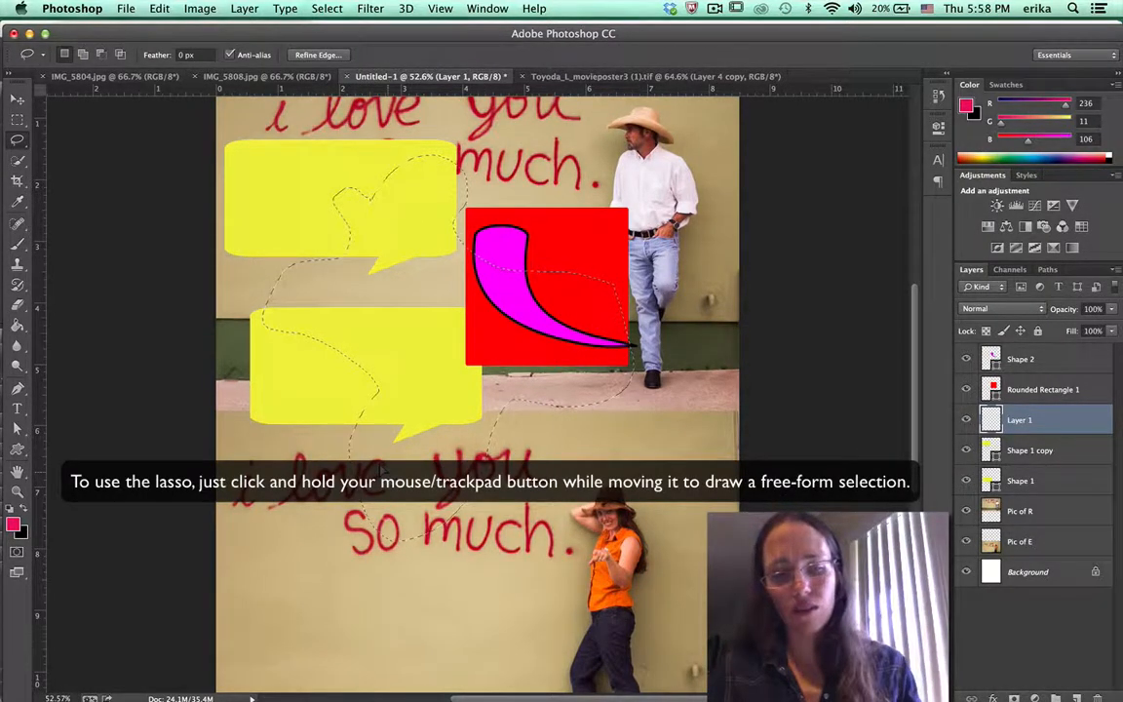
{"action": "key", "text": "super+d"}
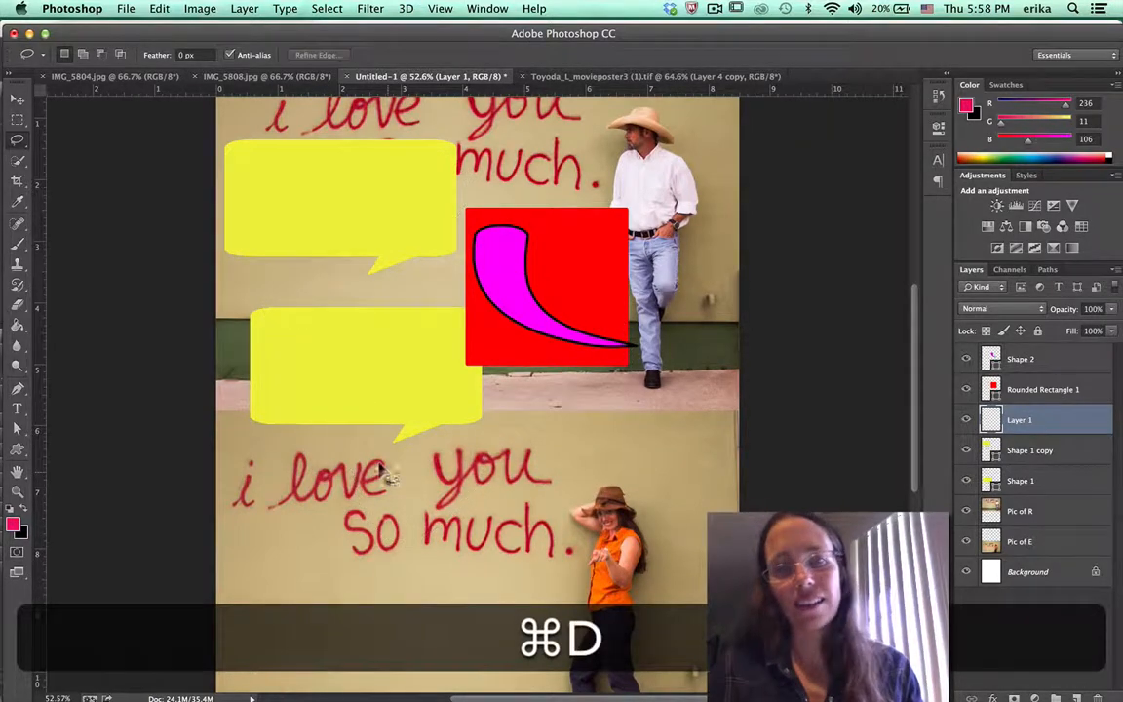
Step: Lasso an open curve from between the bubbles around the red square, letting a straight line close it, and deselect
{"action": "mouse_move", "coordinate": [362, 295]}
{"action": "left_mouse_down"}
{"action": "mouse_move", "coordinate": [443, 237]}
{"action": "mouse_move", "coordinate": [568, 220]}
{"action": "mouse_move", "coordinate": [602, 226]}
{"action": "mouse_move", "coordinate": [602, 462]}
{"action": "left_mouse_up"}
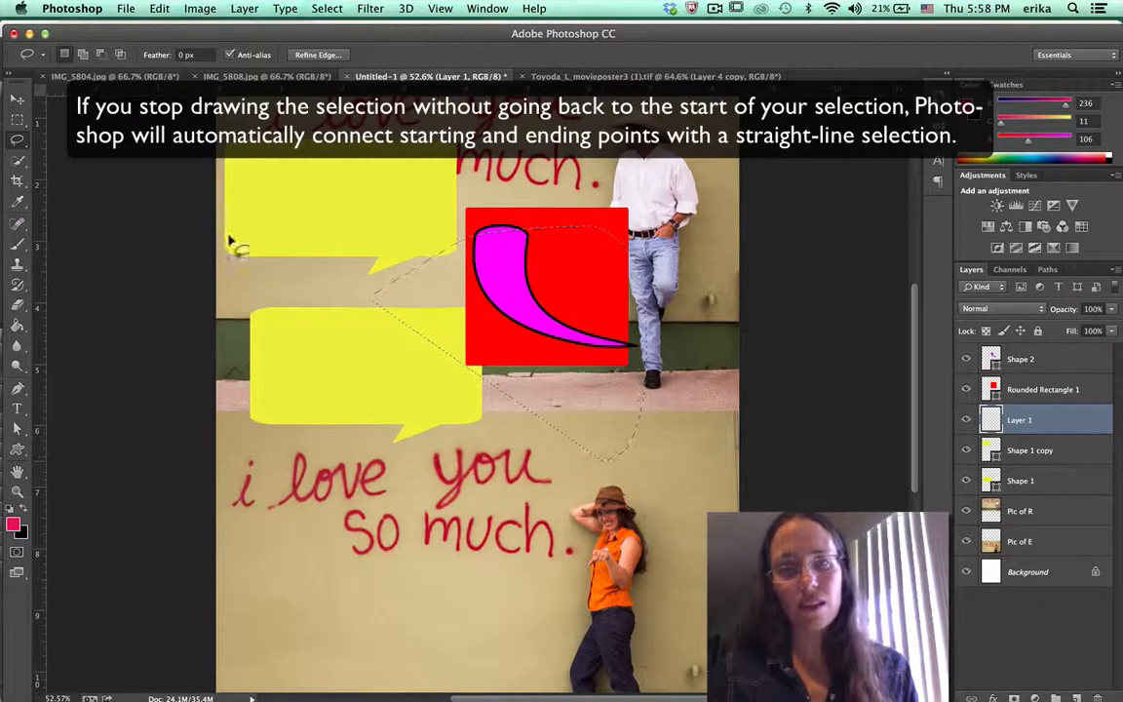
{"action": "key", "text": "super"}
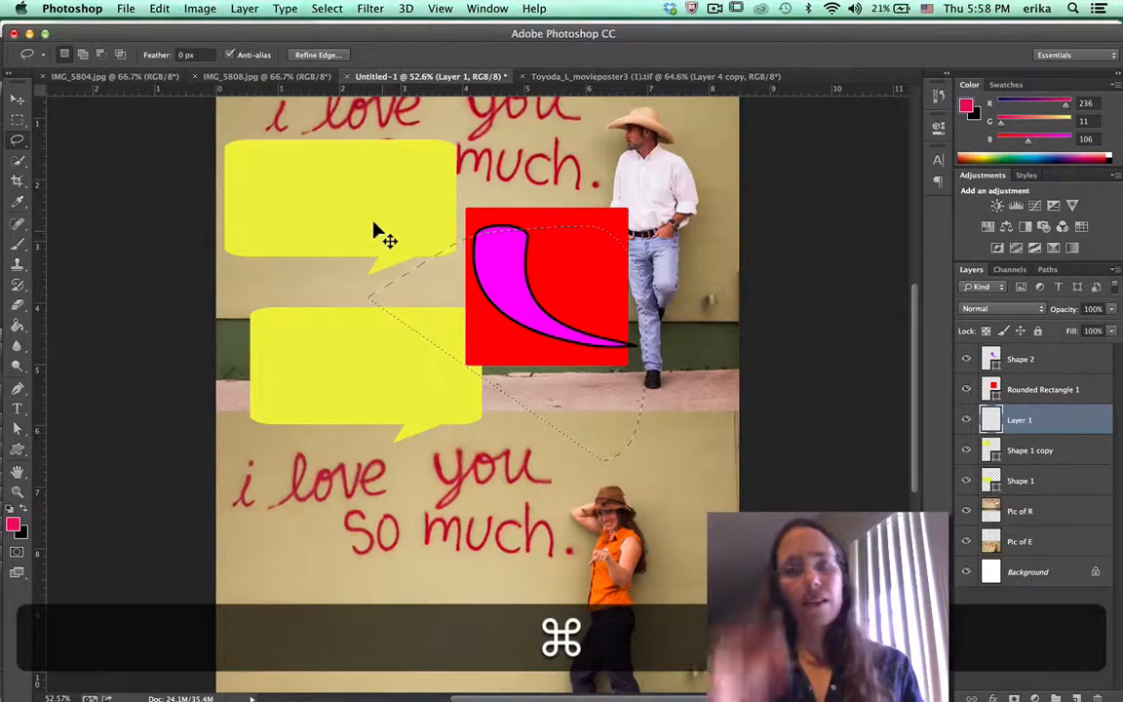
{"action": "key", "text": "super+d"}
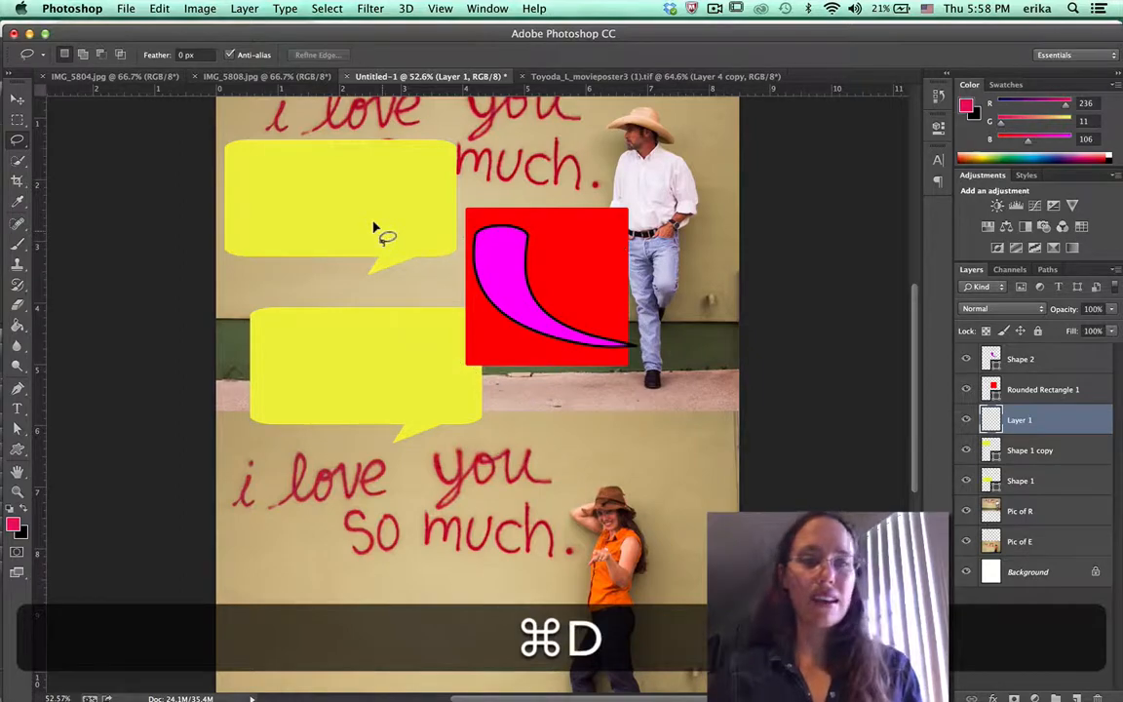
Step: With the Polygonal Lasso Tool, draw a zigzag selection across both bubbles, the red square and the woman's hat, closing it at its starting corner
{"action": "left_click", "coordinate": [18, 143]}
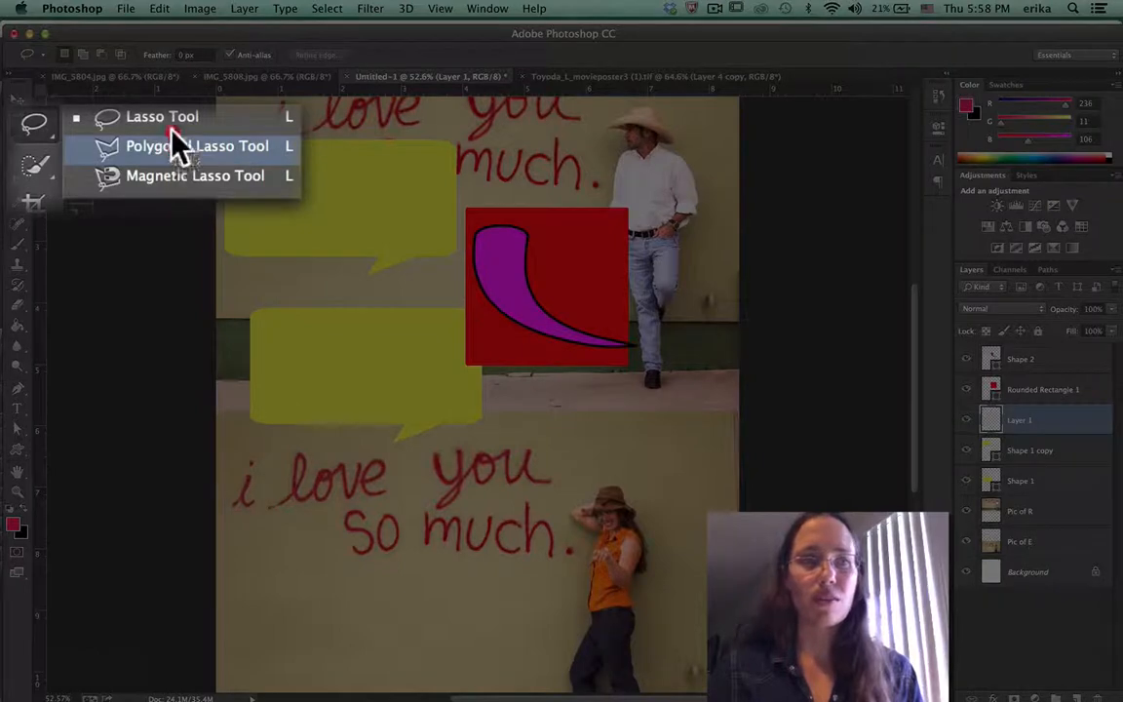
{"action": "left_click", "coordinate": [166, 137]}
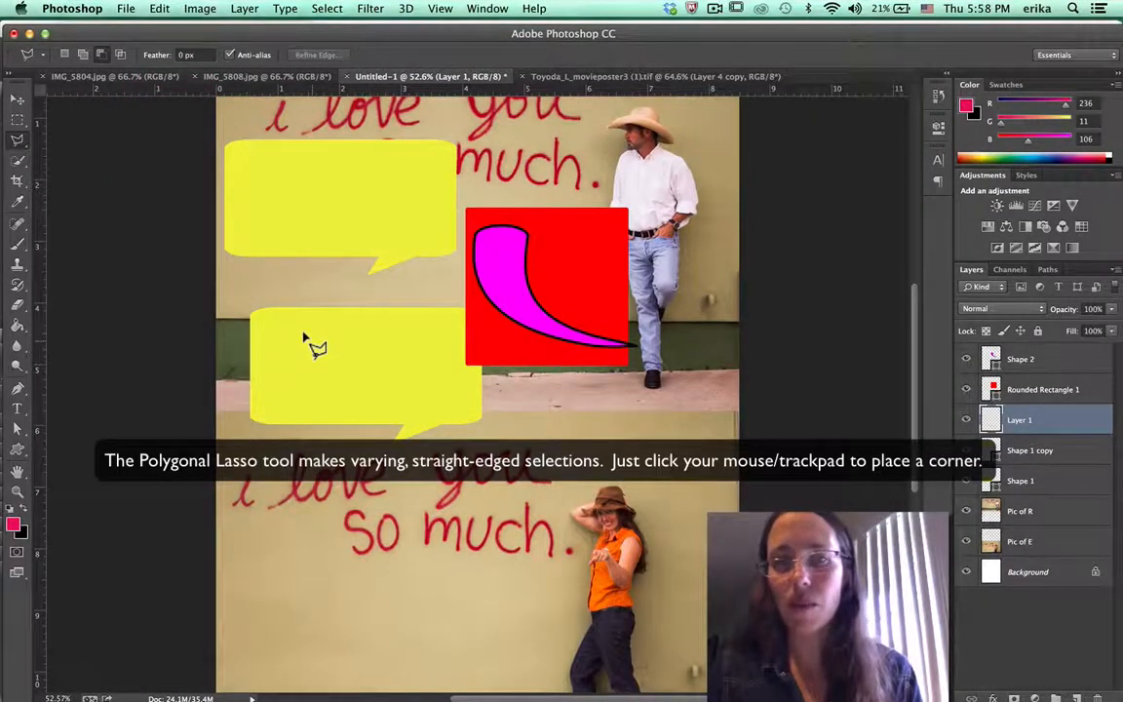
{"action": "left_click", "coordinate": [310, 340]}
{"action": "left_click", "coordinate": [385, 275]}
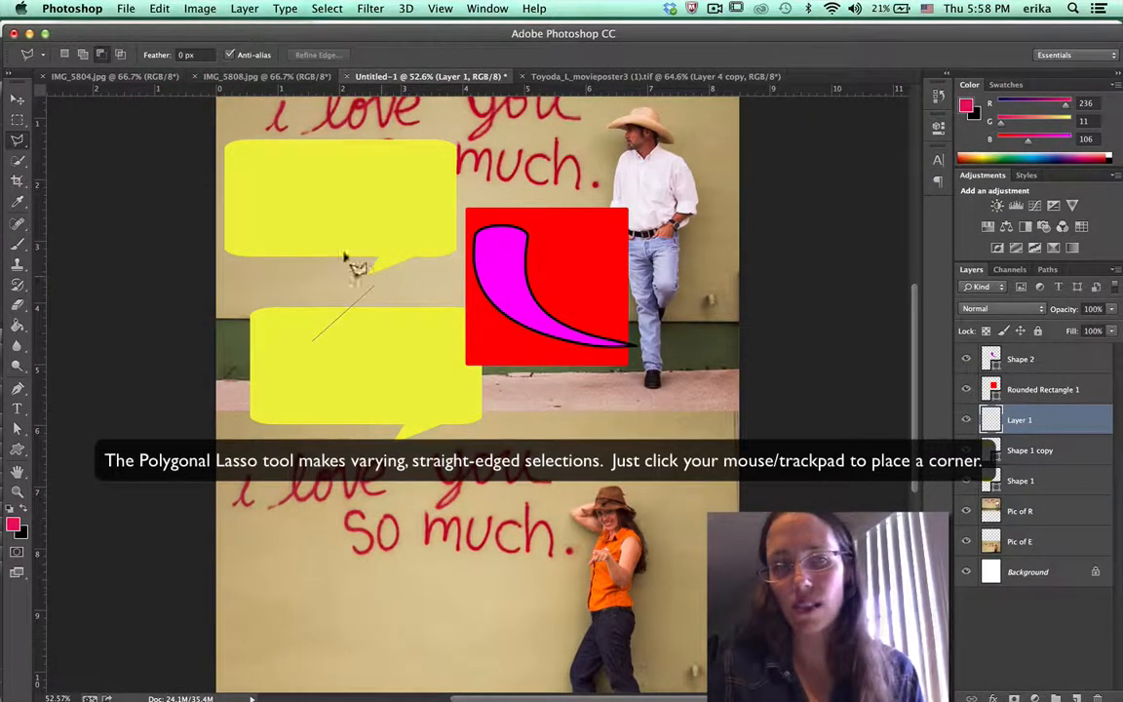
{"action": "left_click", "coordinate": [261, 207]}
{"action": "left_click", "coordinate": [405, 177]}
{"action": "left_click", "coordinate": [468, 300]}
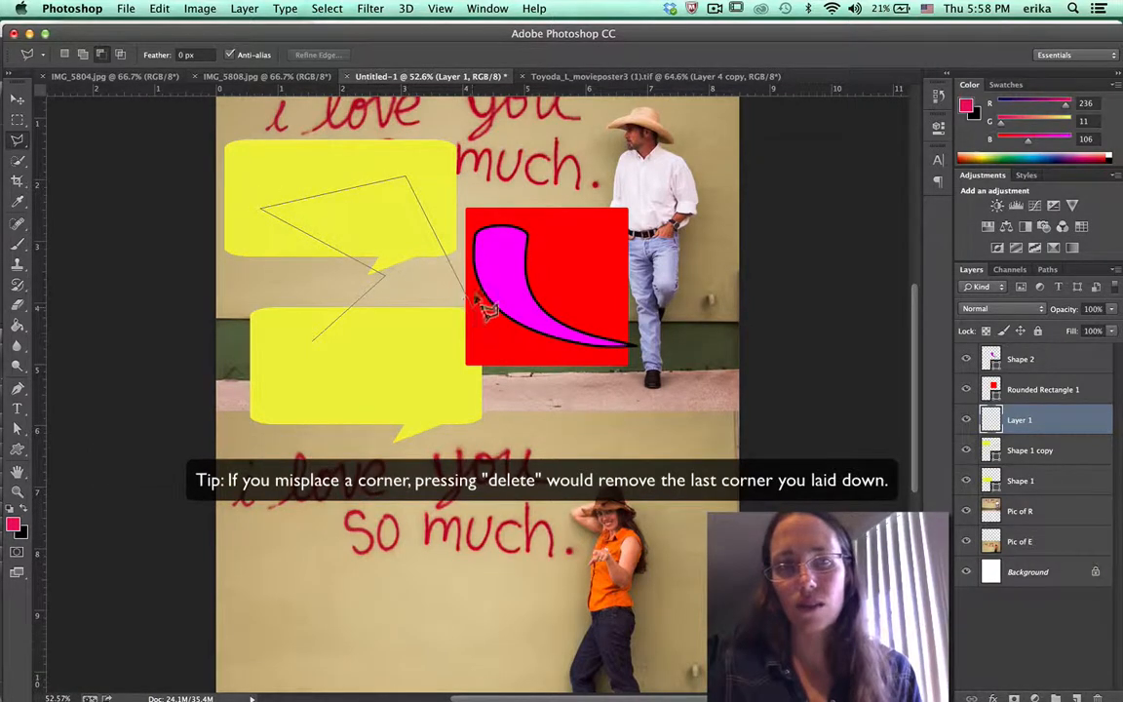
{"action": "left_click", "coordinate": [615, 267]}
{"action": "left_click", "coordinate": [588, 538]}
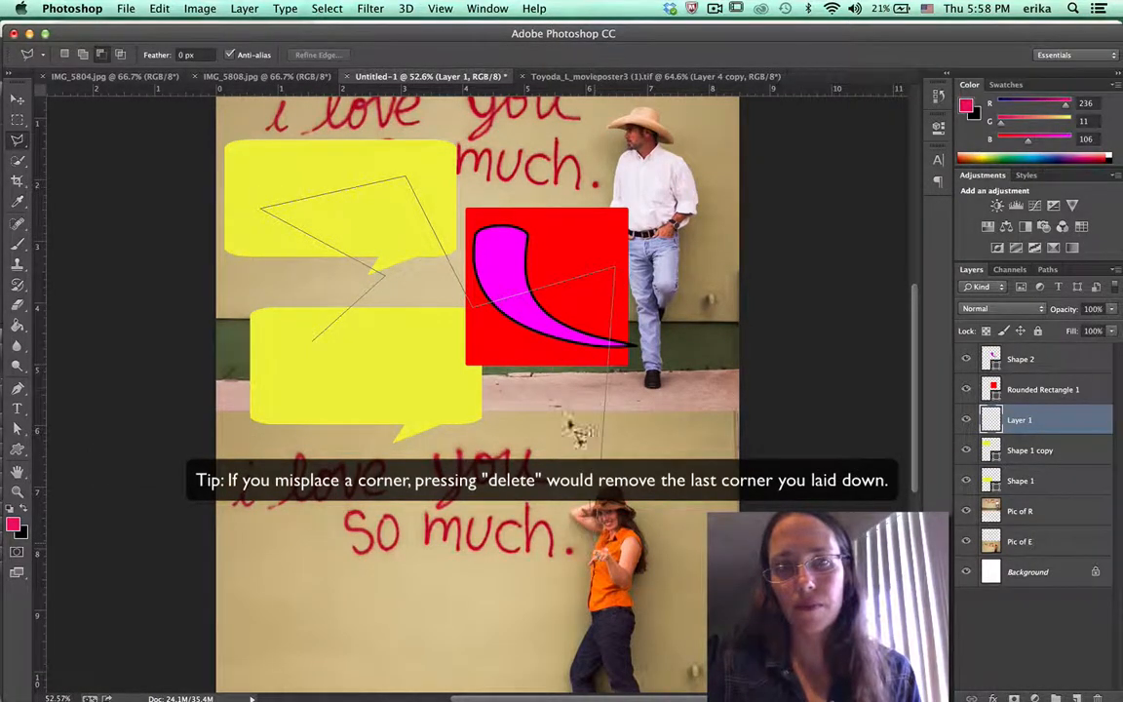
{"action": "left_click", "coordinate": [563, 349]}
{"action": "left_click", "coordinate": [417, 486]}
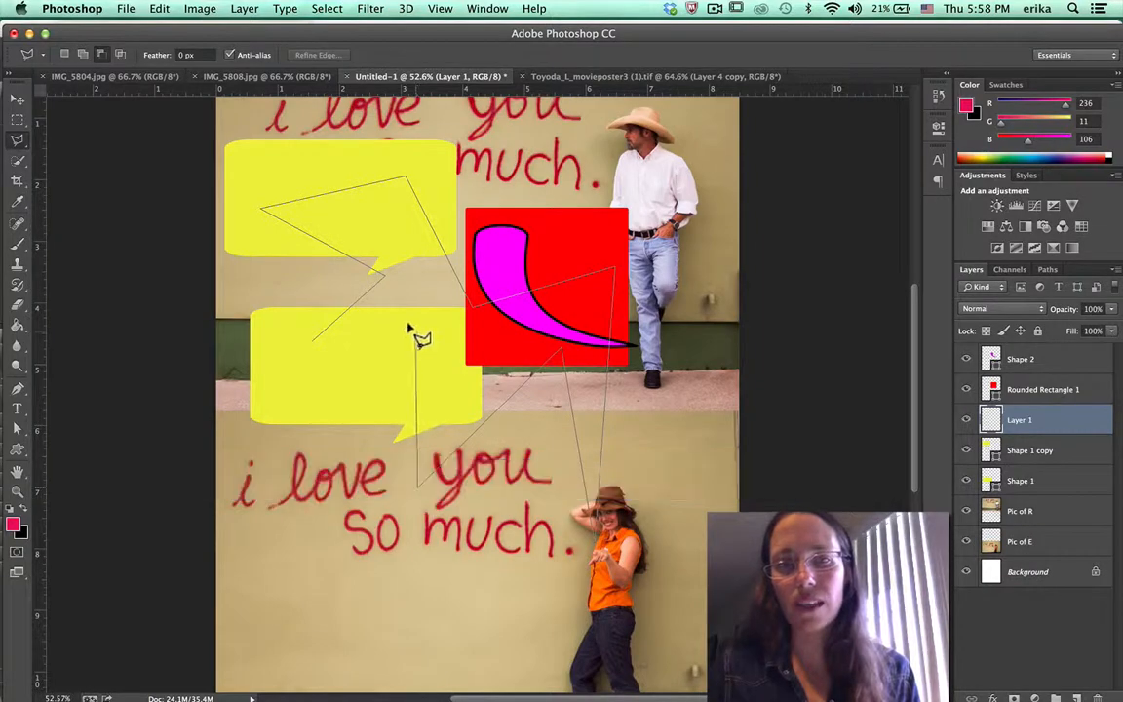
{"action": "left_click", "coordinate": [416, 333]}
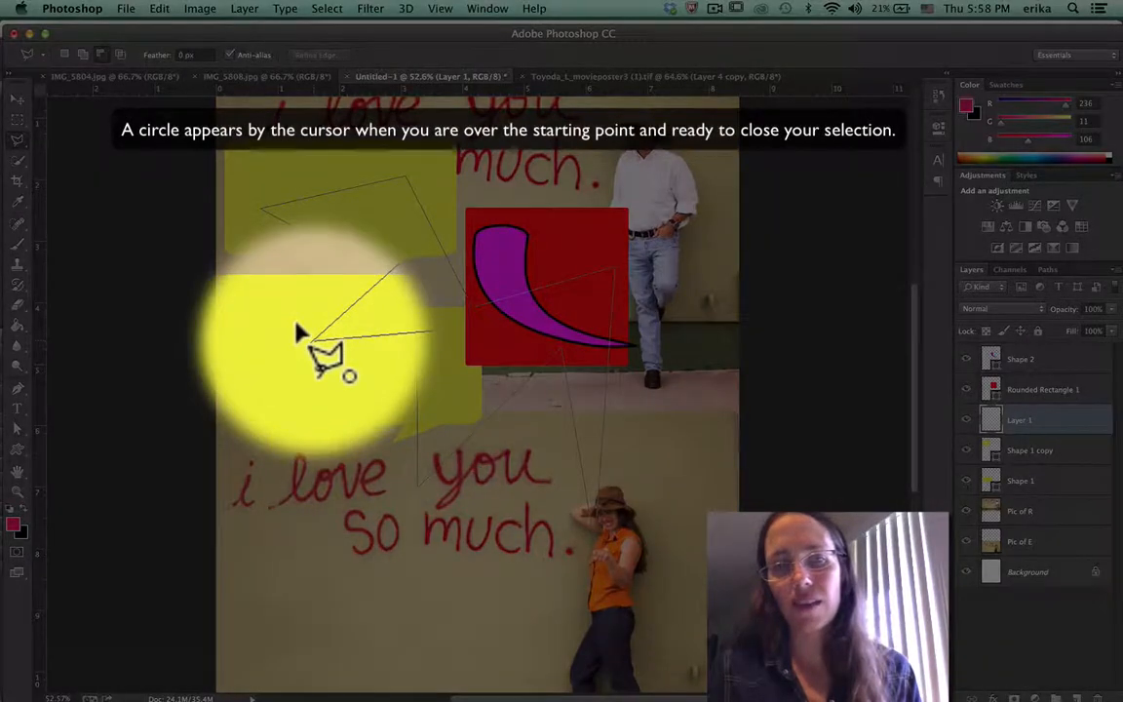
{"action": "left_click", "coordinate": [299, 332]}
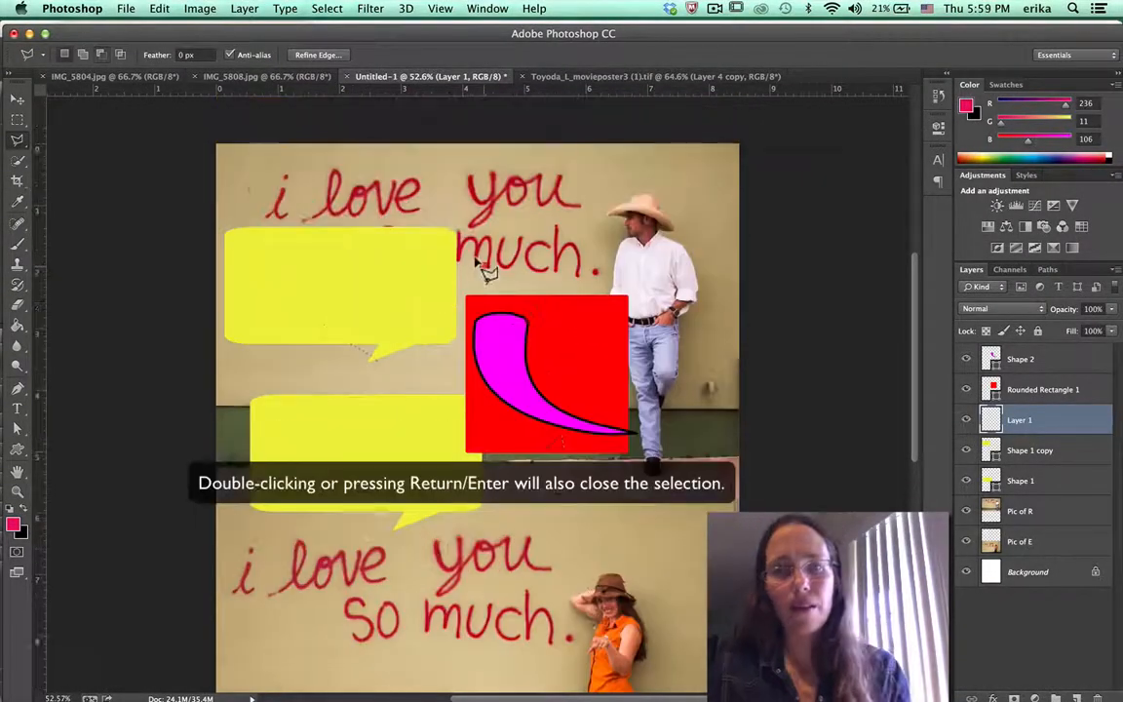
Step: Draw a triangular Polygonal Lasso selection from the upper "much" lettering across the red square to just above the lower "you"
{"action": "left_click", "coordinate": [492, 271]}
{"action": "left_click", "coordinate": [616, 376]}
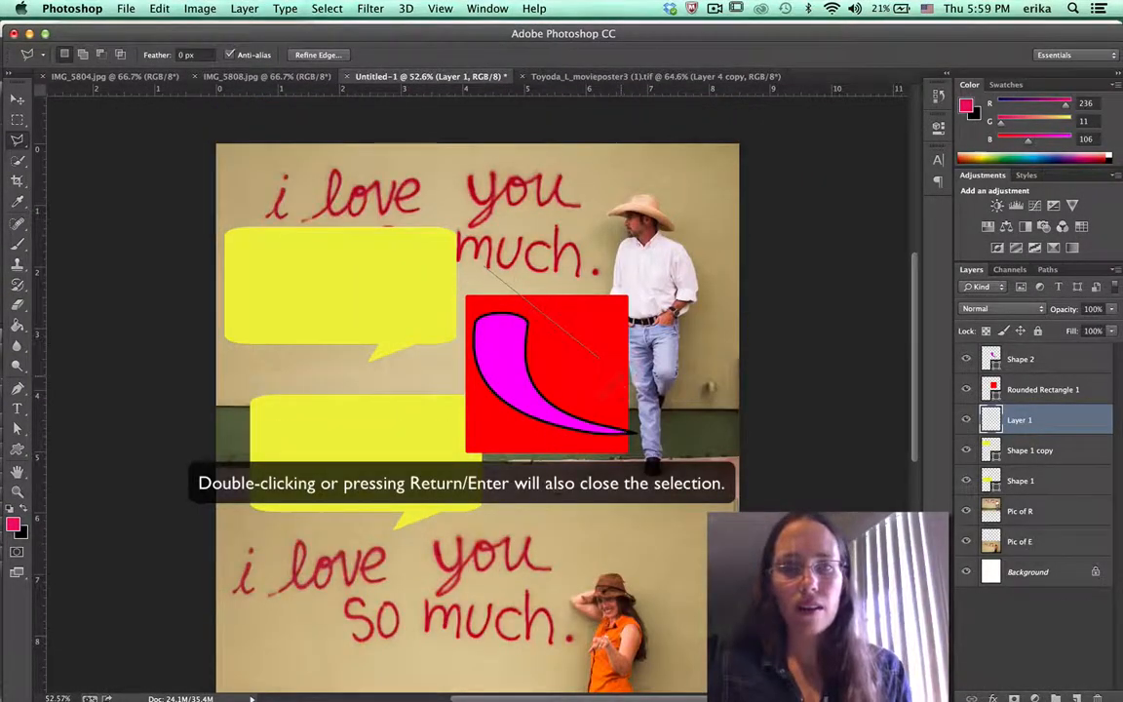
{"action": "left_click", "coordinate": [493, 518]}
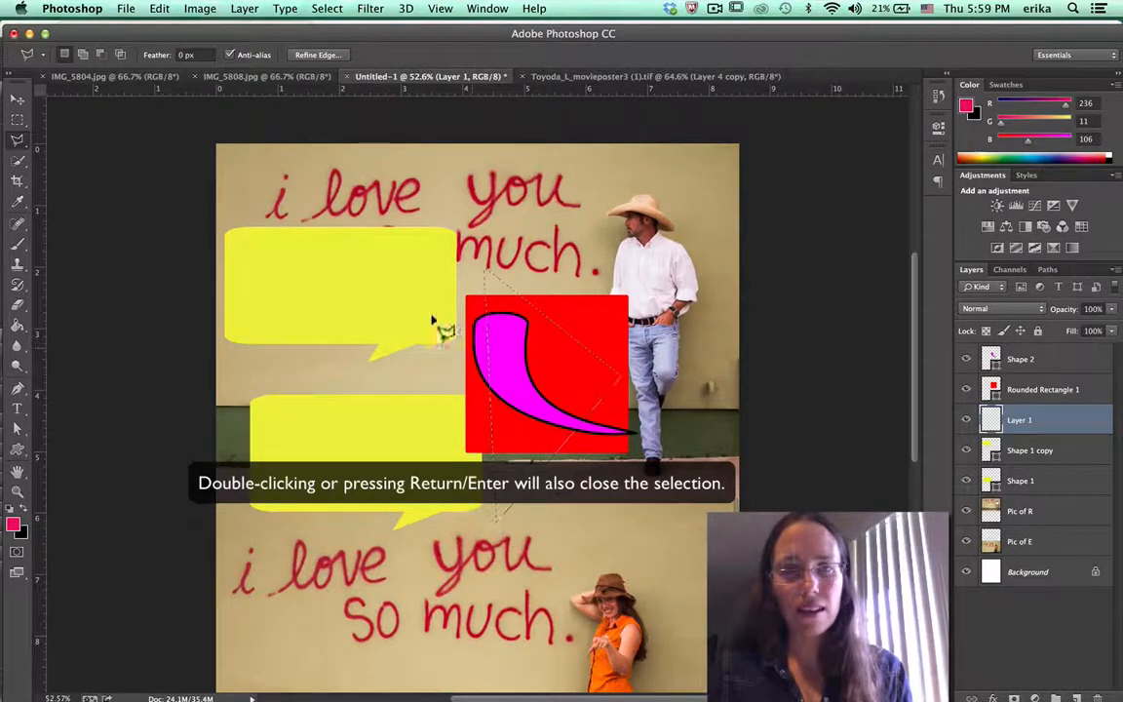
Step: Replace the triangle with a six-corner polygonal selection running from the lower bubble through the red square to the lower "so much" lettering
{"action": "left_click", "coordinate": [371, 420]}
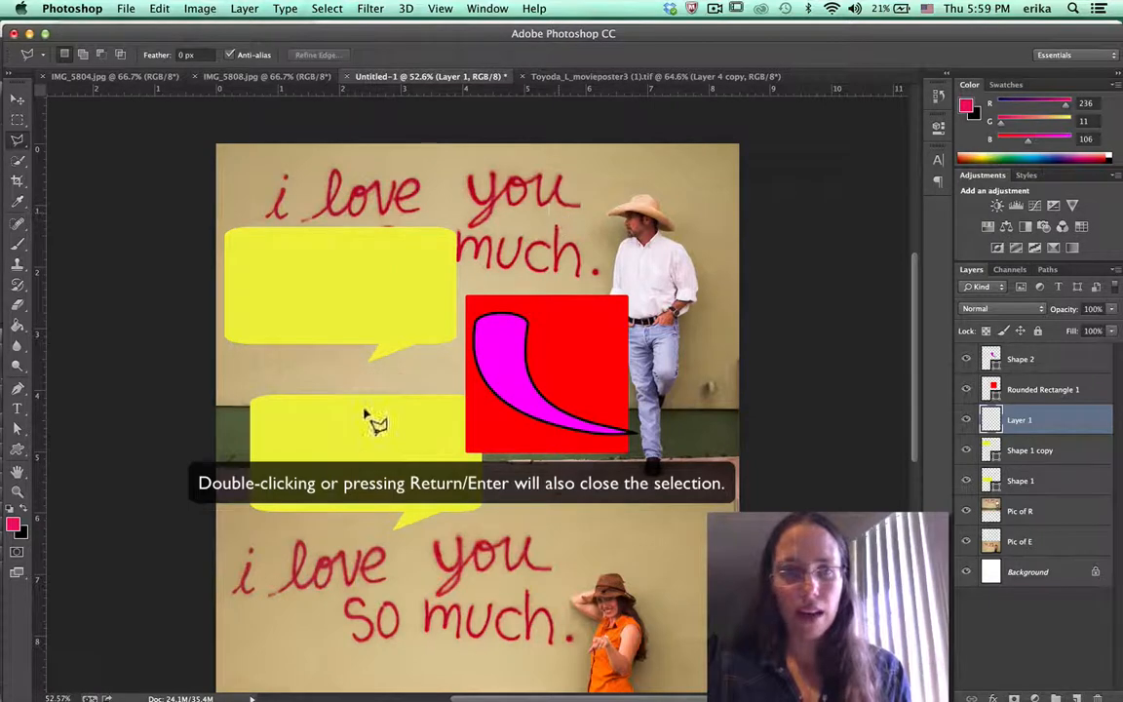
{"action": "left_click", "coordinate": [476, 252]}
{"action": "left_click", "coordinate": [528, 374]}
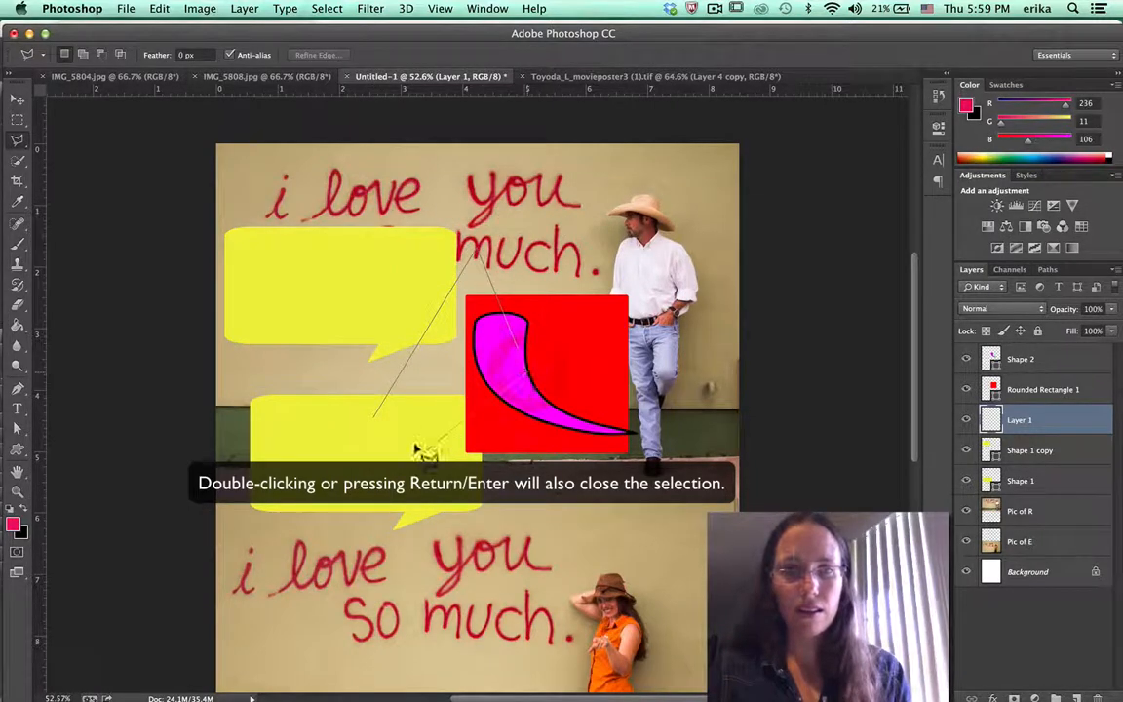
{"action": "left_click", "coordinate": [422, 457]}
{"action": "left_click", "coordinate": [561, 616]}
{"action": "left_click", "coordinate": [384, 628]}
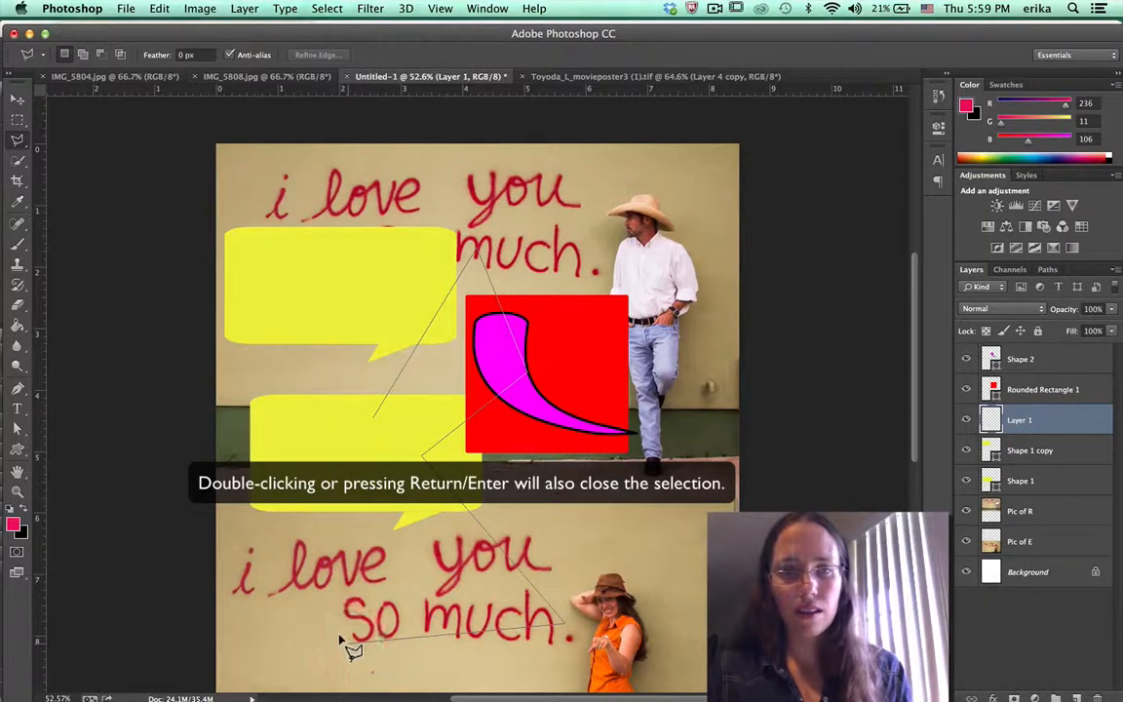
{"action": "key", "text": "Return"}
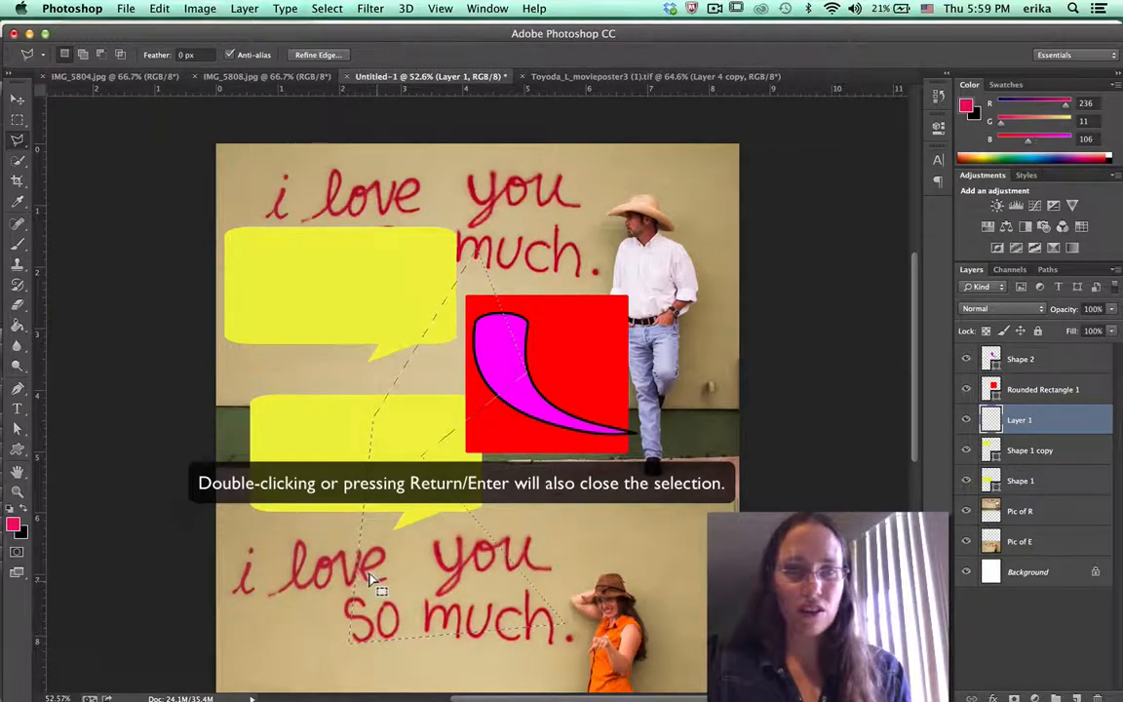
Step: With the Brush Tool, paint pink strokes on Layer 1 across the polygonal selection, over the lower bubble, the red square and the lettering
{"action": "key", "text": "BackSpace"}
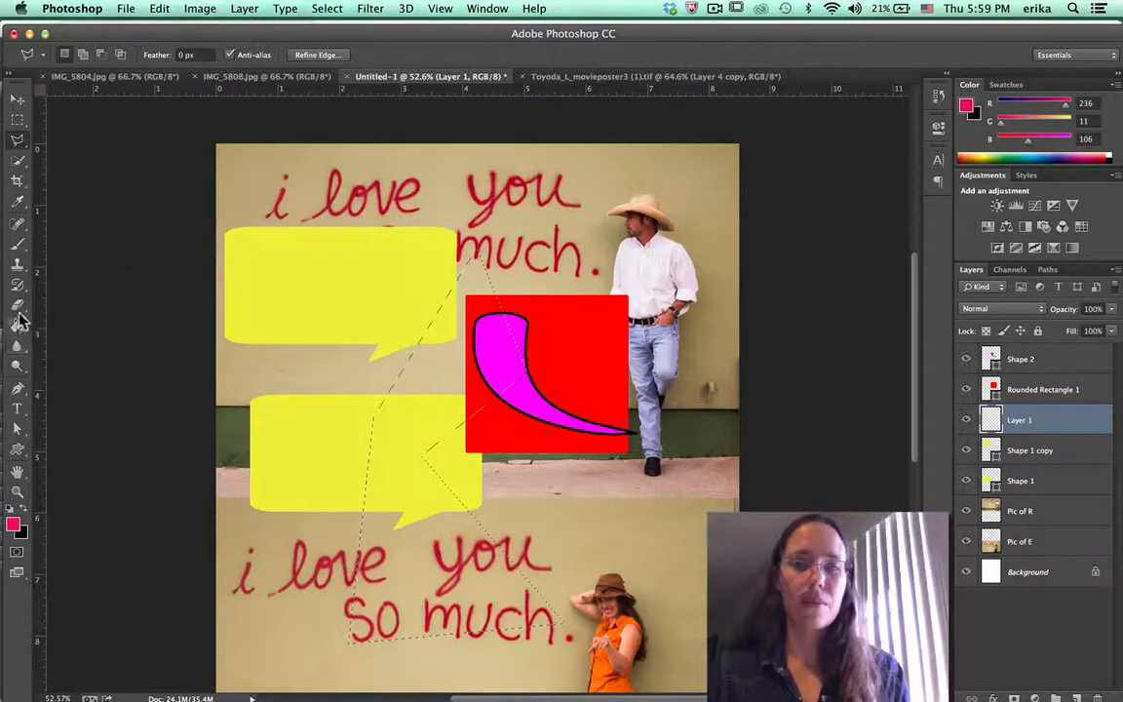
{"action": "key", "text": "b"}
{"action": "left_click_drag", "start_coordinate": [370, 470], "coordinate": [446, 485]}
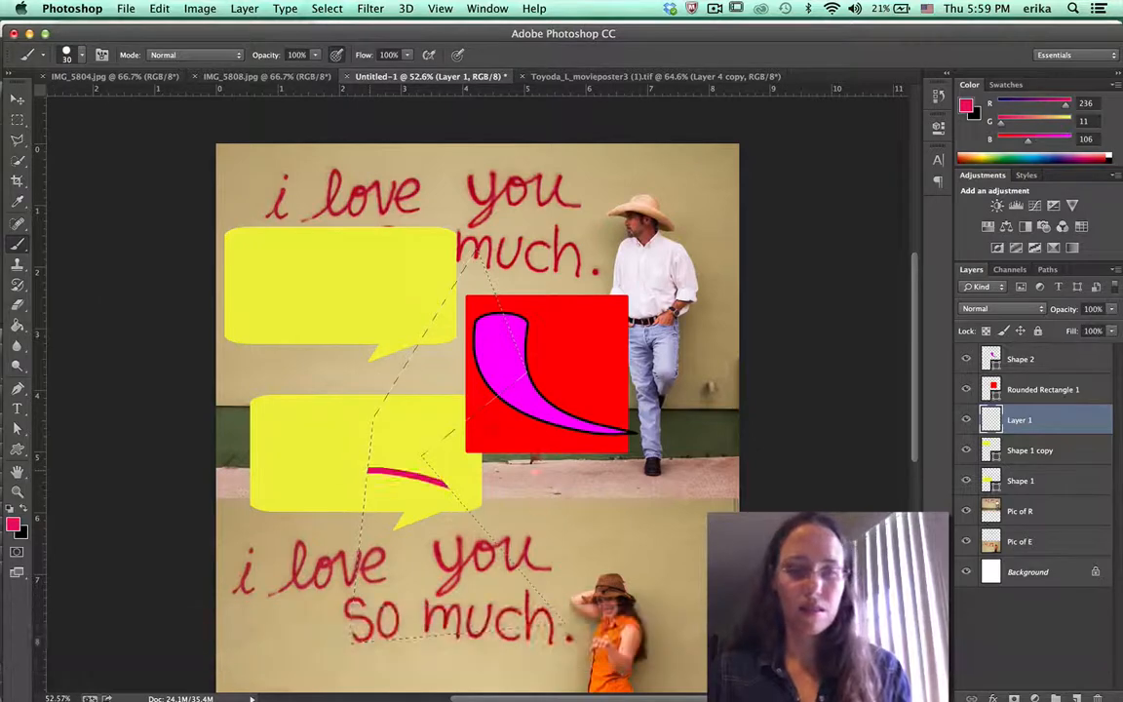
{"action": "left_click_drag", "start_coordinate": [376, 413], "coordinate": [466, 418]}
{"action": "left_click_drag", "start_coordinate": [390, 387], "coordinate": [466, 393]}
{"action": "left_click_drag", "start_coordinate": [424, 334], "coordinate": [582, 383]}
{"action": "mouse_move", "coordinate": [475, 256]}
{"action": "left_mouse_down"}
{"action": "mouse_move", "coordinate": [375, 628]}
{"action": "mouse_move", "coordinate": [398, 563]}
{"action": "left_mouse_up"}
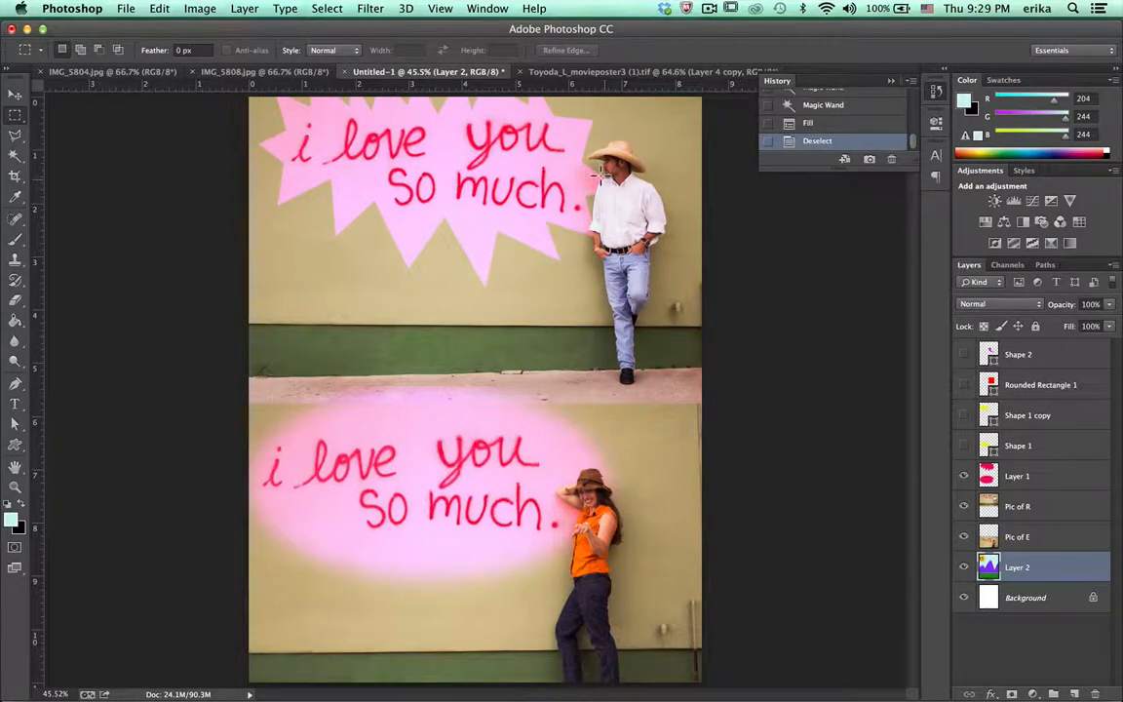
Step: Select Layer 1 and hide the Layer 1, Pic of R and Pic of E layers to expose the mountain drawing
{"action": "left_click", "coordinate": [995, 475]}
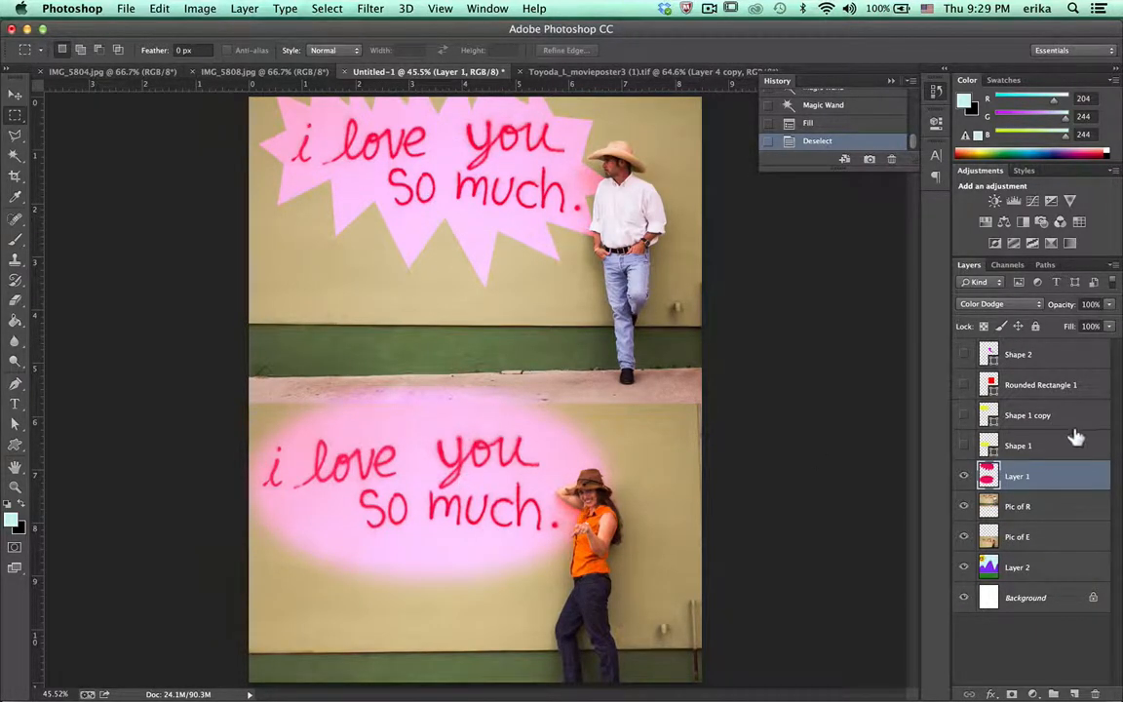
{"action": "left_click", "coordinate": [961, 476]}
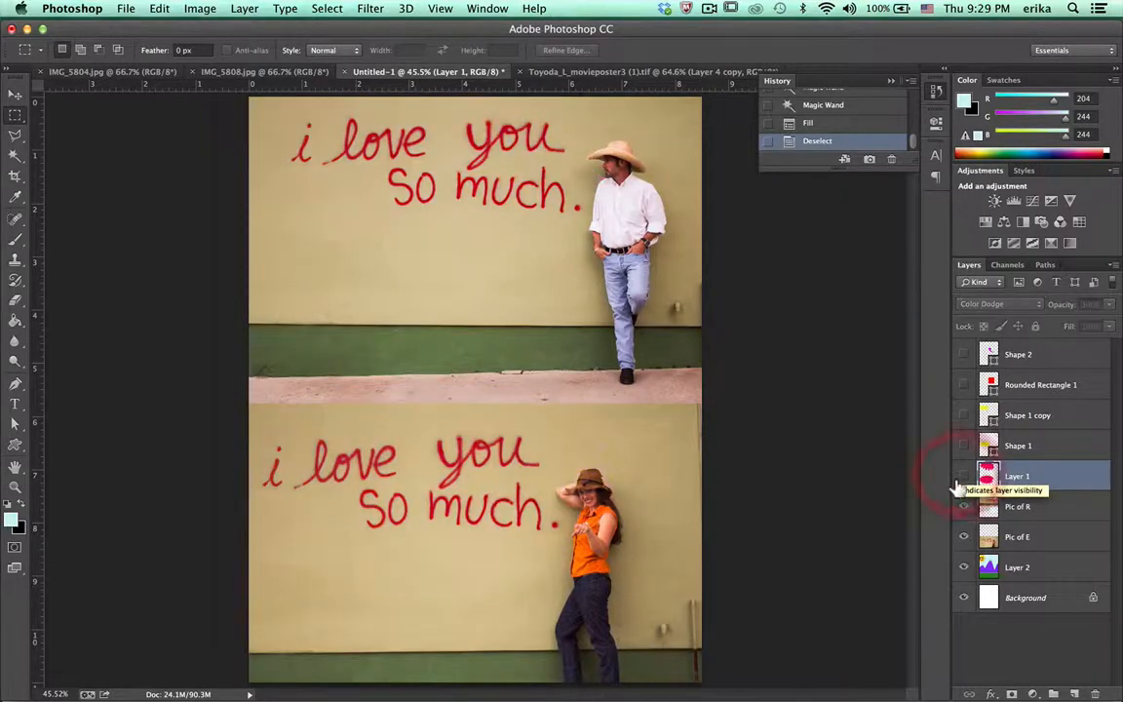
{"action": "left_click", "coordinate": [960, 506]}
{"action": "left_click", "coordinate": [962, 537]}
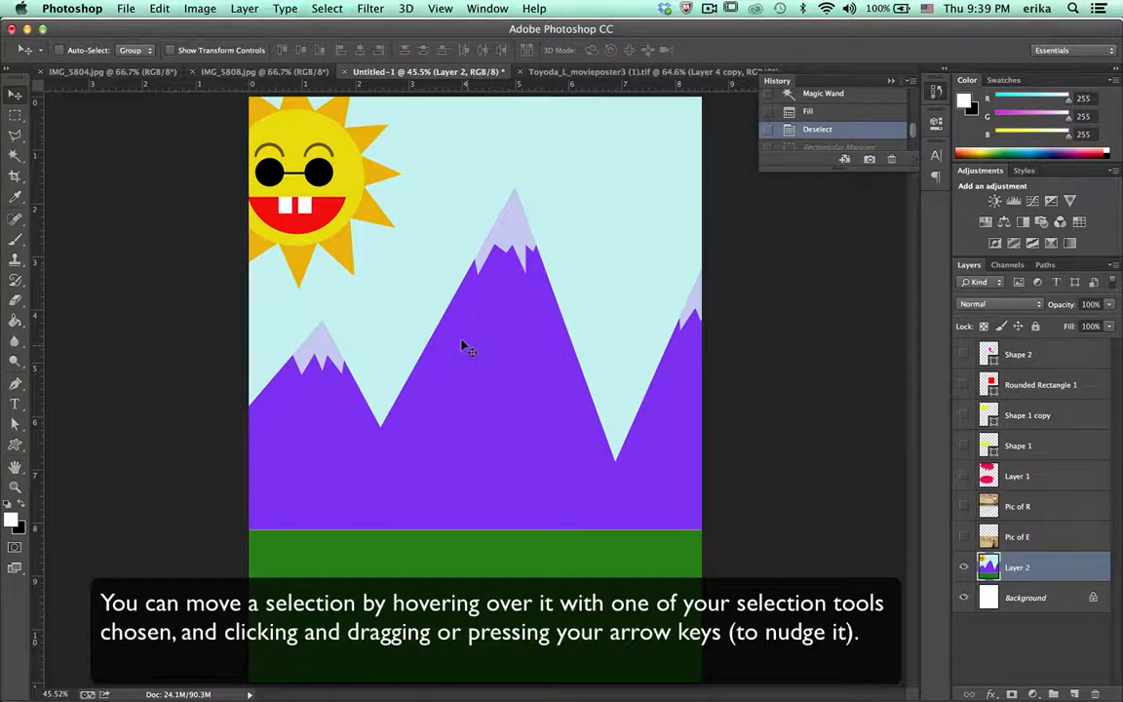
Step: Draw a small rectangular marquee on the central mountain, nudge it sideways, and move the selection down to the edge of the green ground
{"action": "left_click", "coordinate": [14, 115]}
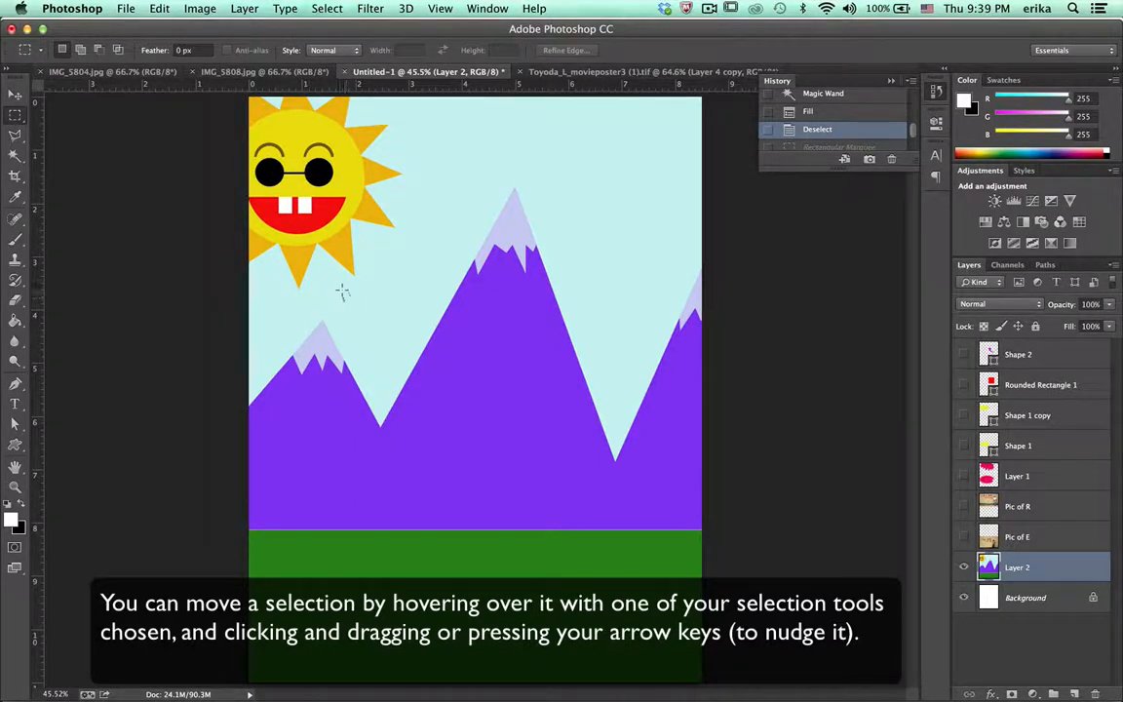
{"action": "left_click_drag", "start_coordinate": [451, 392], "coordinate": [489, 442]}
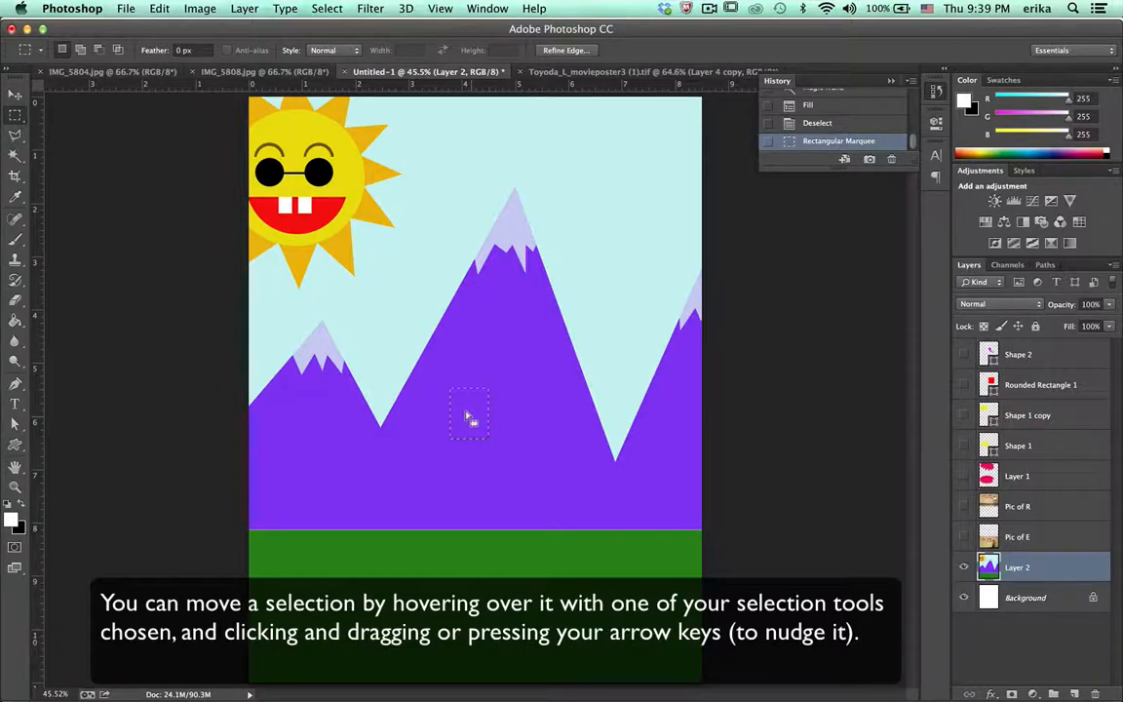
{"action": "mouse_move", "coordinate": [468, 417]}
{"action": "left_mouse_down"}
{"action": "mouse_move", "coordinate": [500, 419]}
{"action": "mouse_move", "coordinate": [585, 370]}
{"action": "mouse_move", "coordinate": [512, 278]}
{"action": "mouse_move", "coordinate": [451, 387]}
{"action": "mouse_move", "coordinate": [488, 421]}
{"action": "left_mouse_up"}
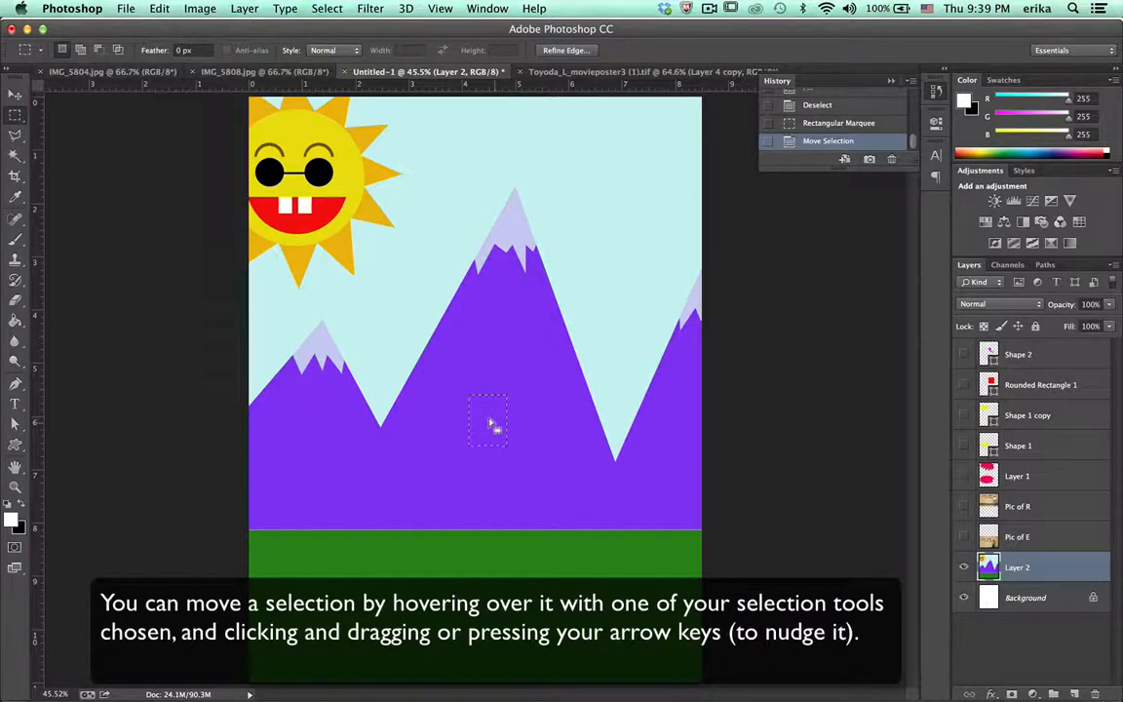
{"action": "key", "text": "Right"}
{"action": "key", "text": "Right"}
{"action": "key", "text": "Right"}
{"action": "key", "text": "Right"}
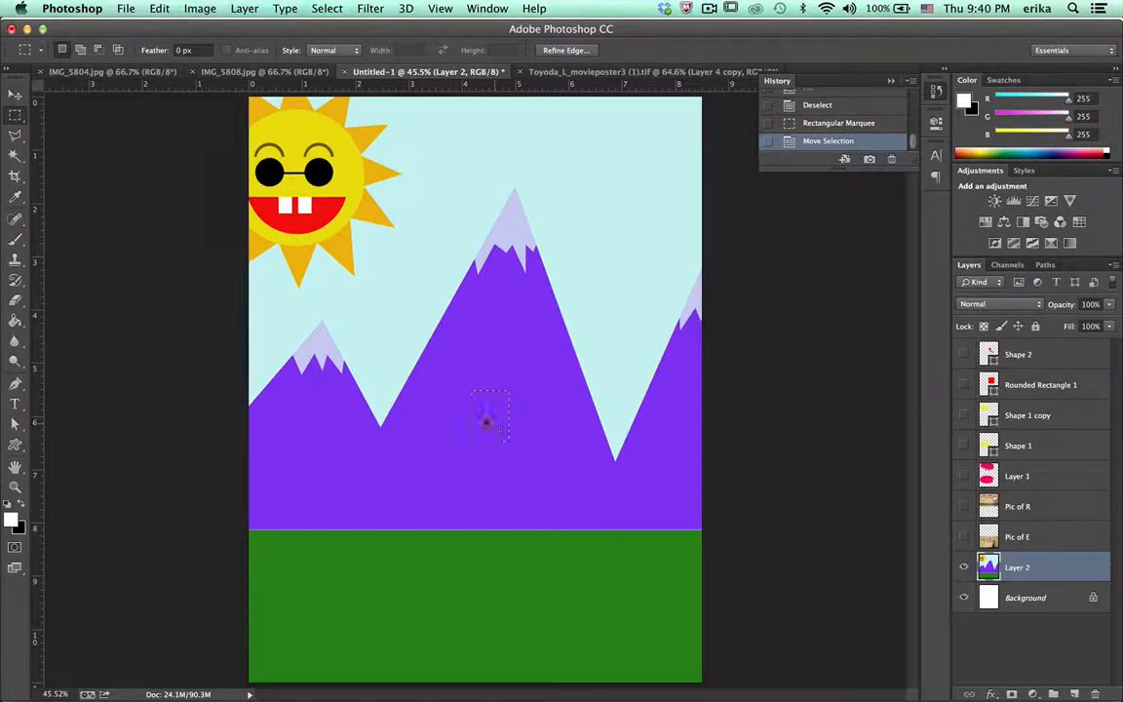
{"action": "left_click_drag", "start_coordinate": [487, 422], "coordinate": [412, 510]}
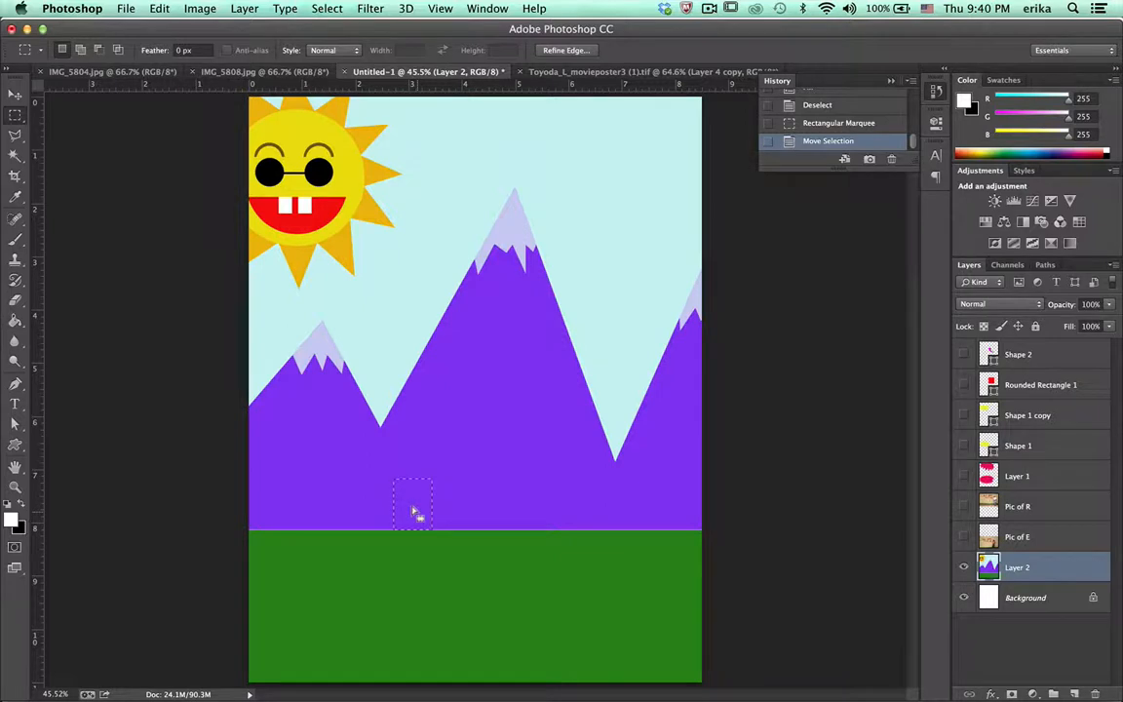
Step: Set the foreground color to brown #744f08
{"action": "left_click", "coordinate": [11, 519]}
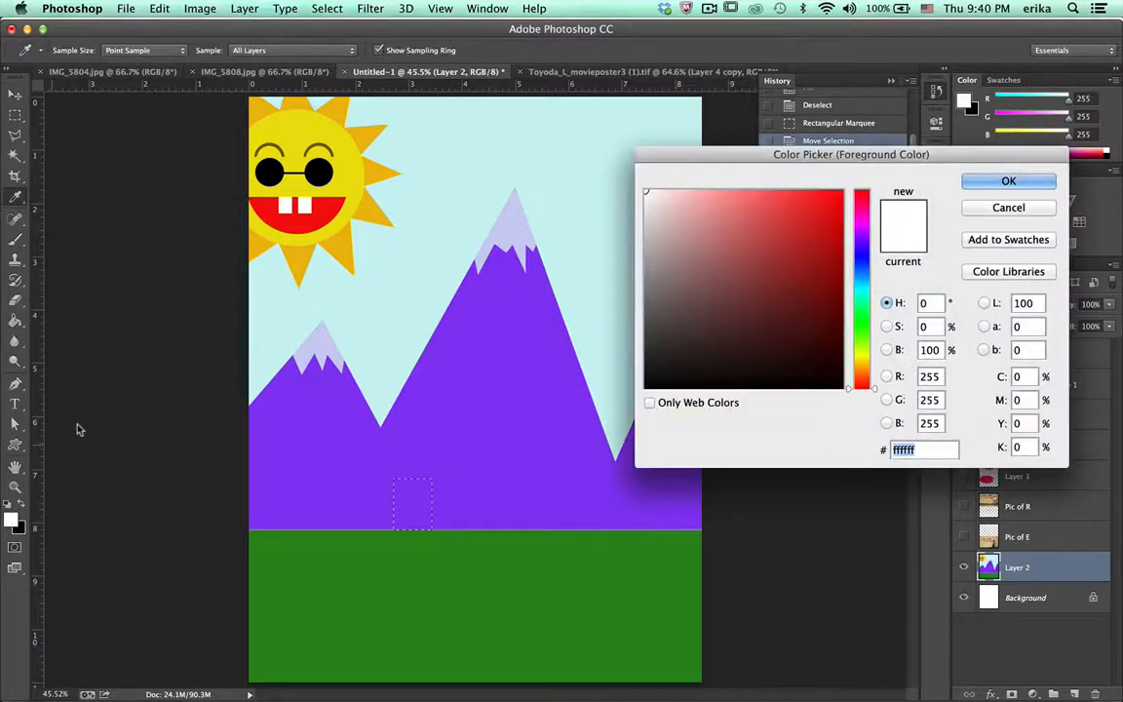
{"action": "left_click", "coordinate": [862, 366]}
{"action": "left_click", "coordinate": [830, 334]}
{"action": "left_click", "coordinate": [828, 296]}
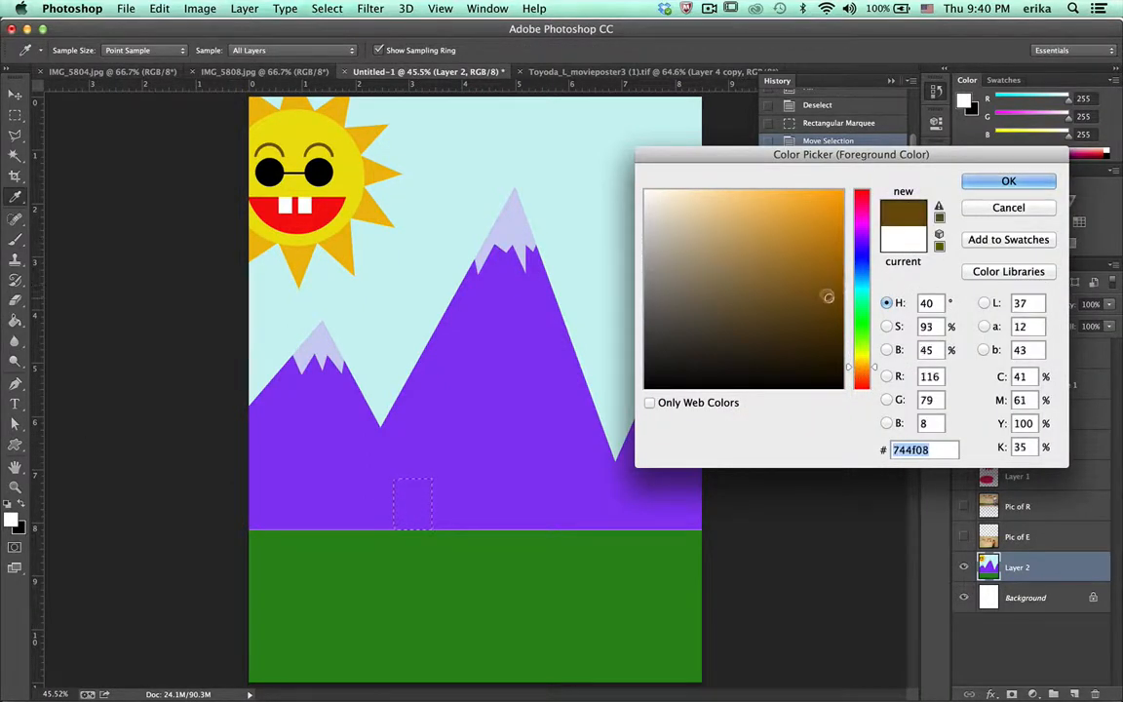
{"action": "left_click", "coordinate": [1008, 181]}
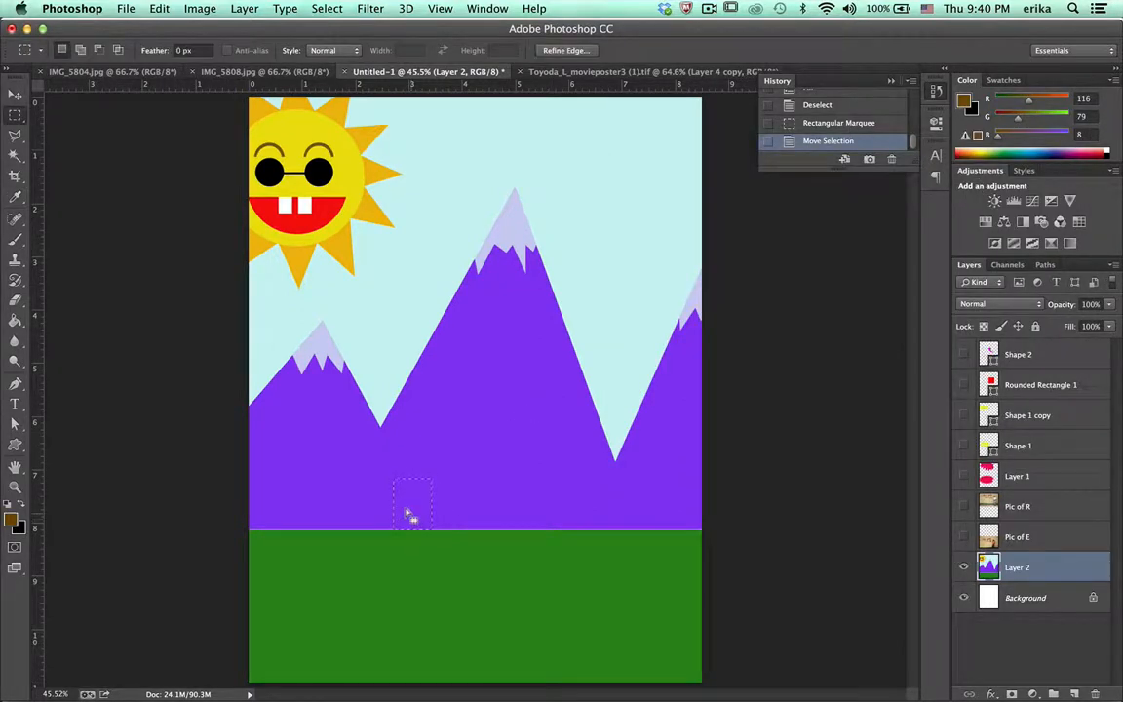
Step: Fill the rectangular selection with the foreground color in Normal mode at 100% opacity
{"action": "right_click", "coordinate": [411, 517]}
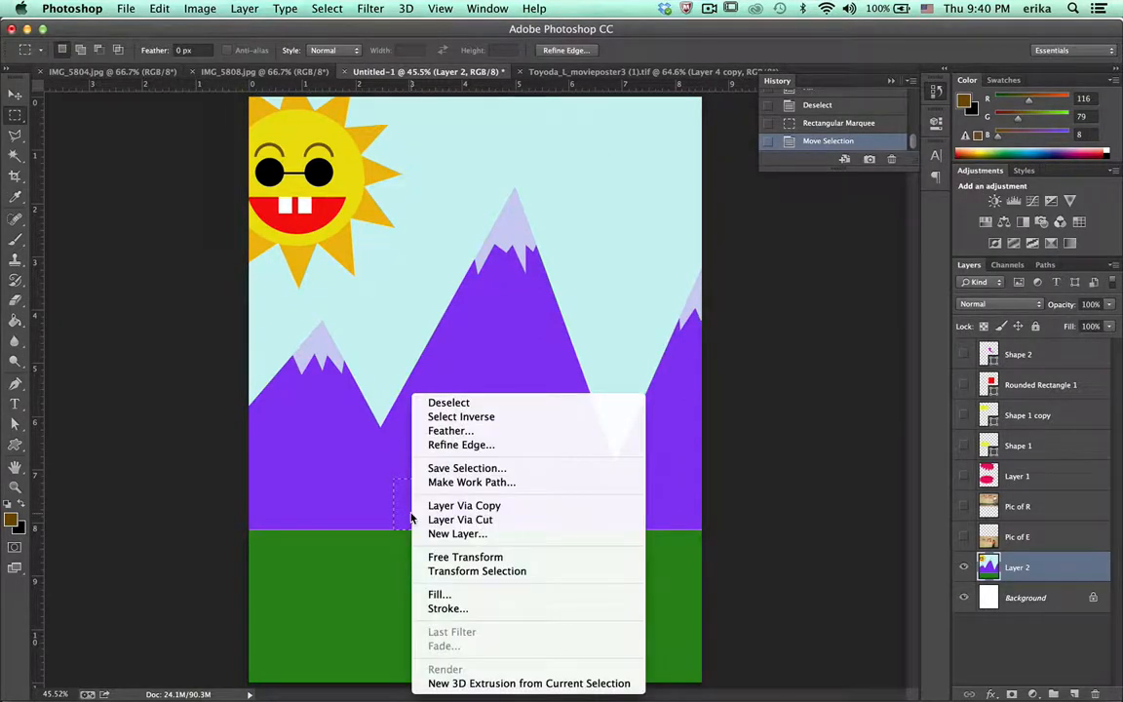
{"action": "left_click", "coordinate": [434, 593]}
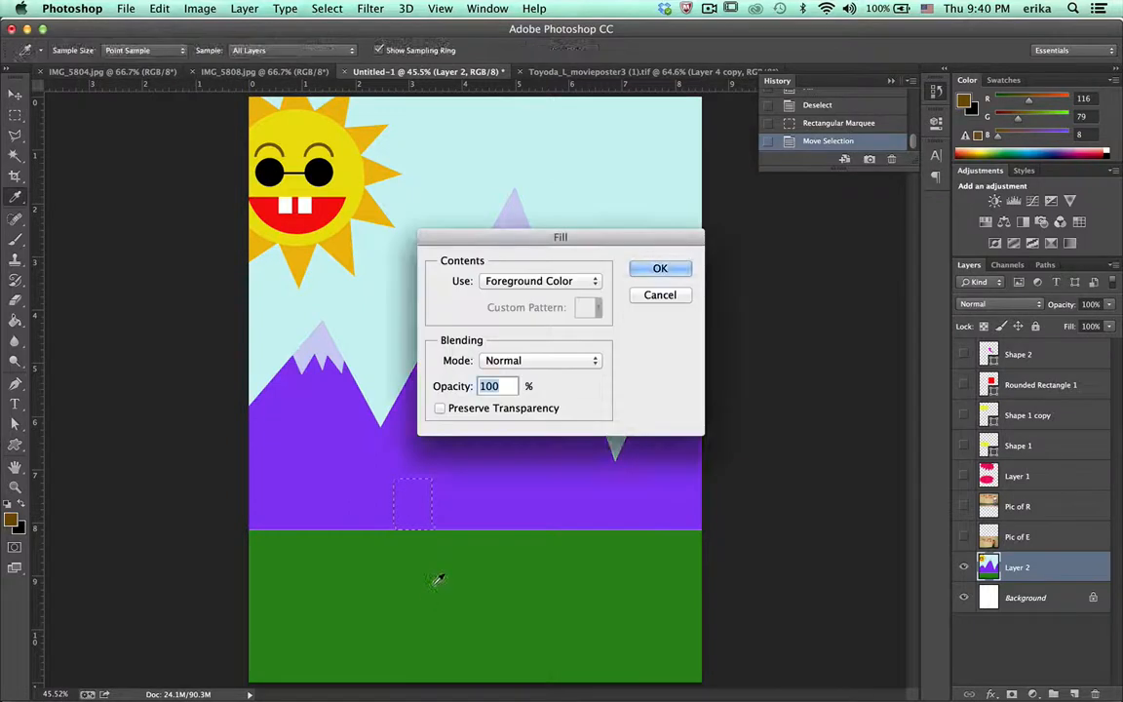
{"action": "left_click", "coordinate": [659, 268]}
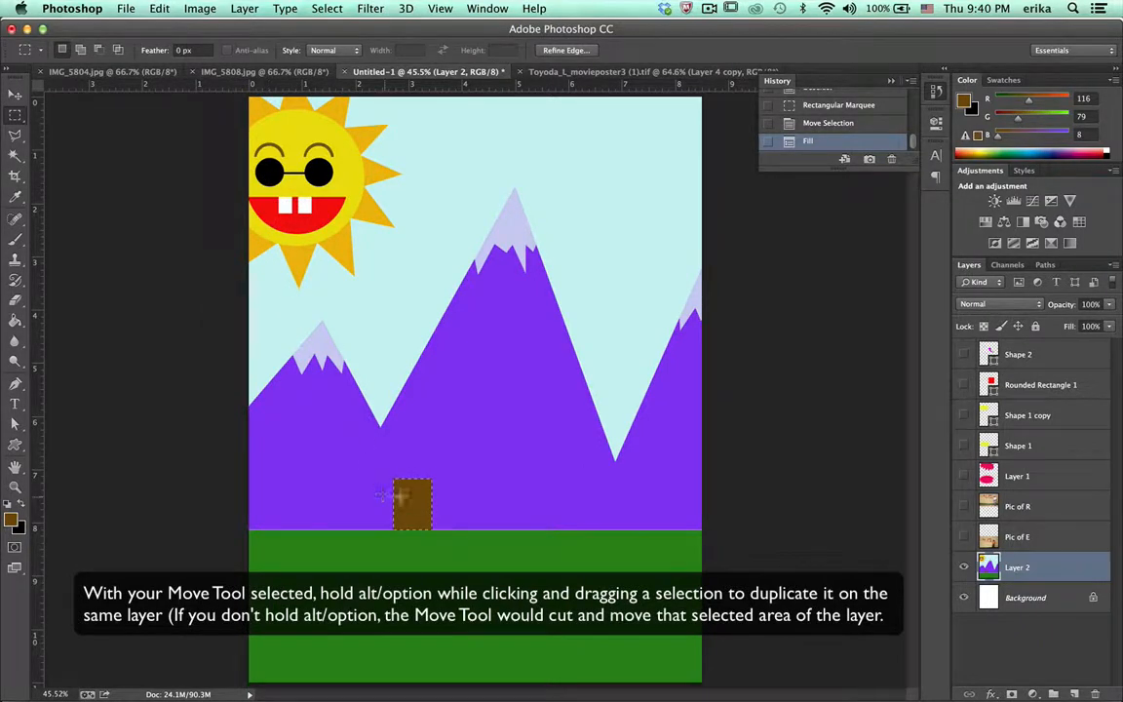
Step: With the Move Tool, duplicate the selected brown rectangle on the same layer, placing the copy further right along the ground line
{"action": "left_click", "coordinate": [14, 95]}
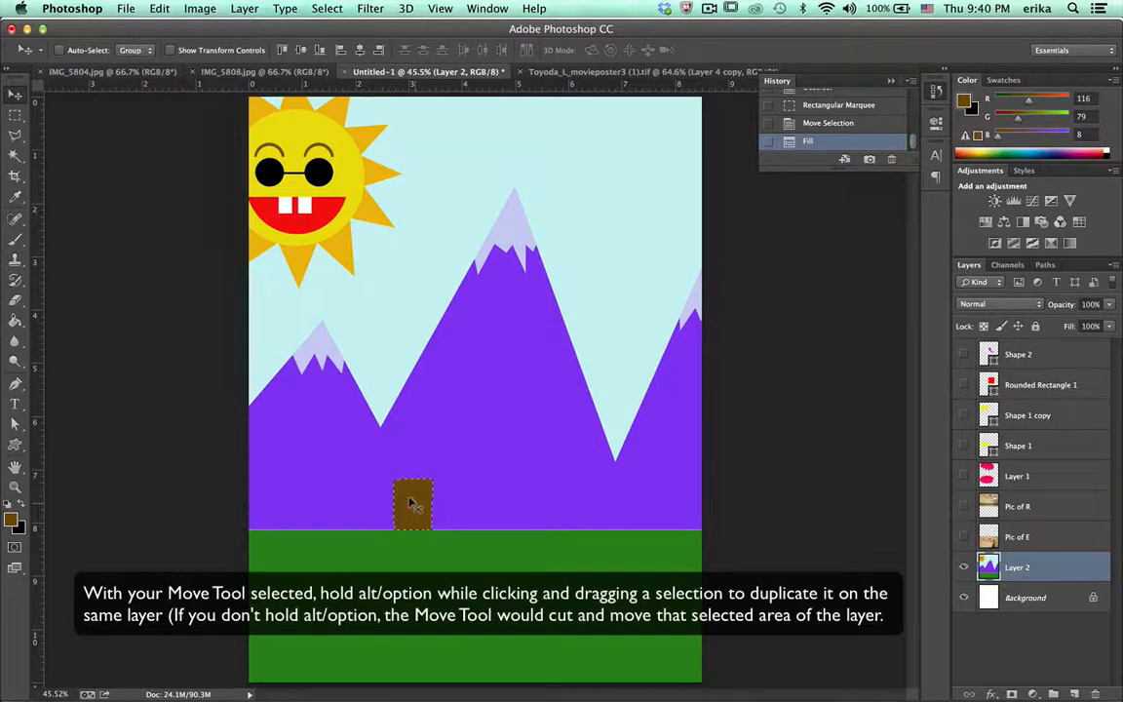
{"action": "left_click_drag", "start_coordinate": [410, 503], "coordinate": [452, 489]}
{"action": "key", "text": "super+z"}
{"action": "left_click_drag", "start_coordinate": [411, 506], "coordinate": [493, 506]}
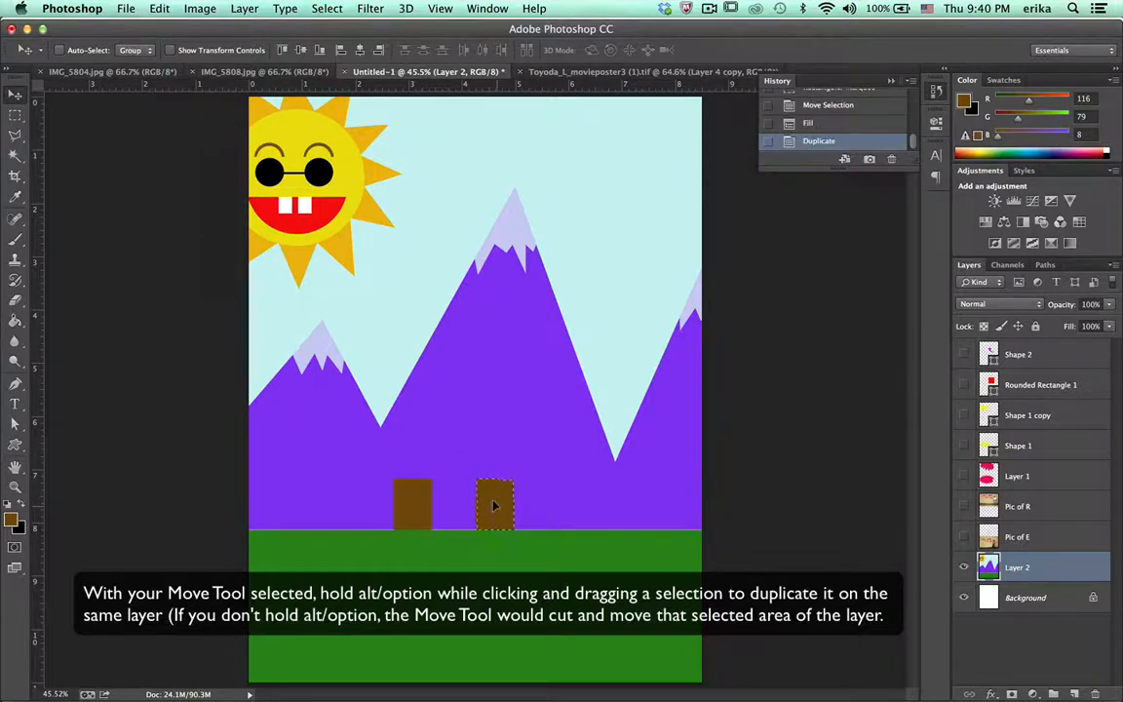